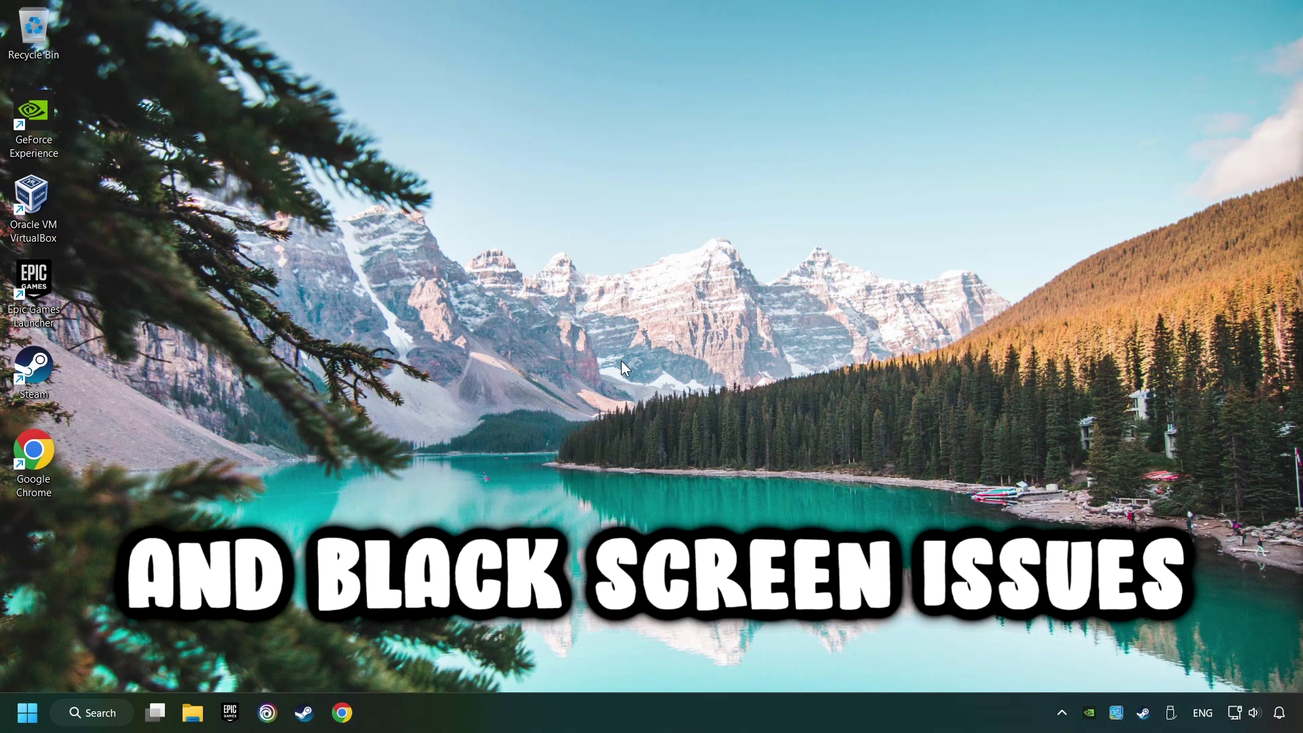
- Search Windows for 'device manager' and launch Device Manager from the results
click(111, 718)
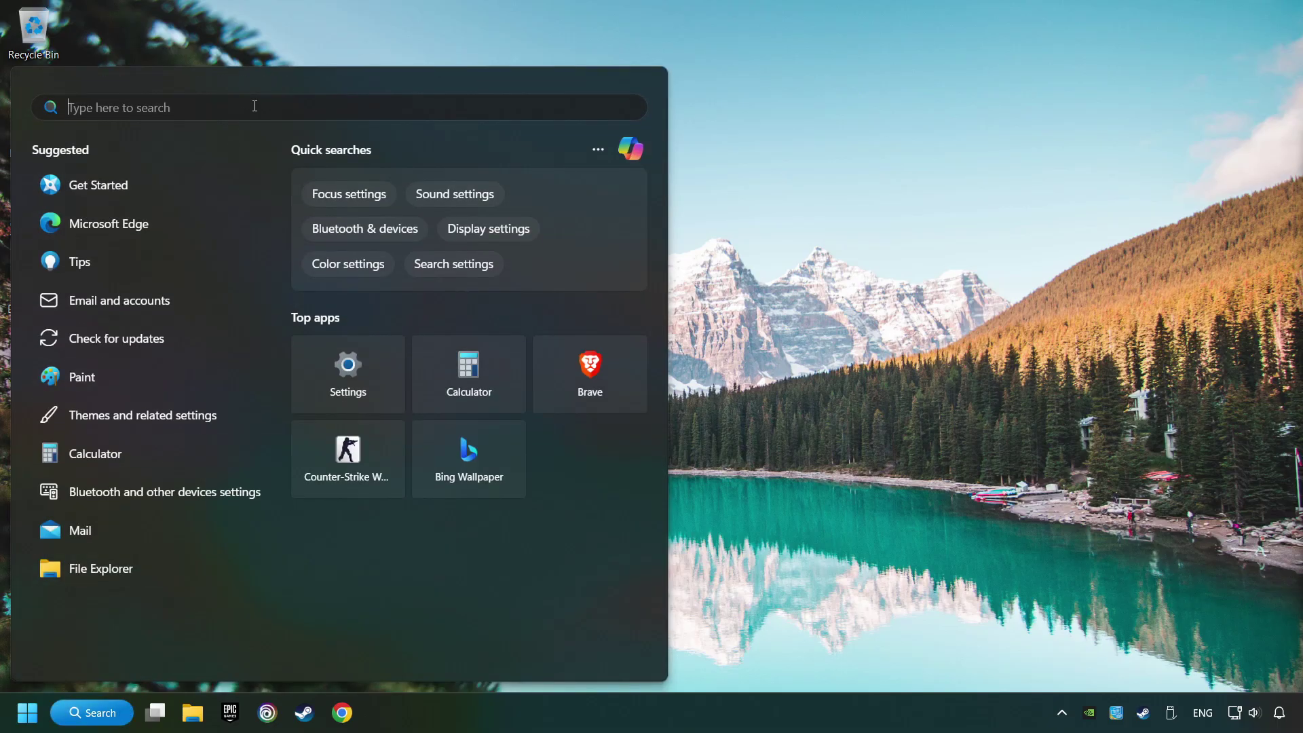
text(device mana)
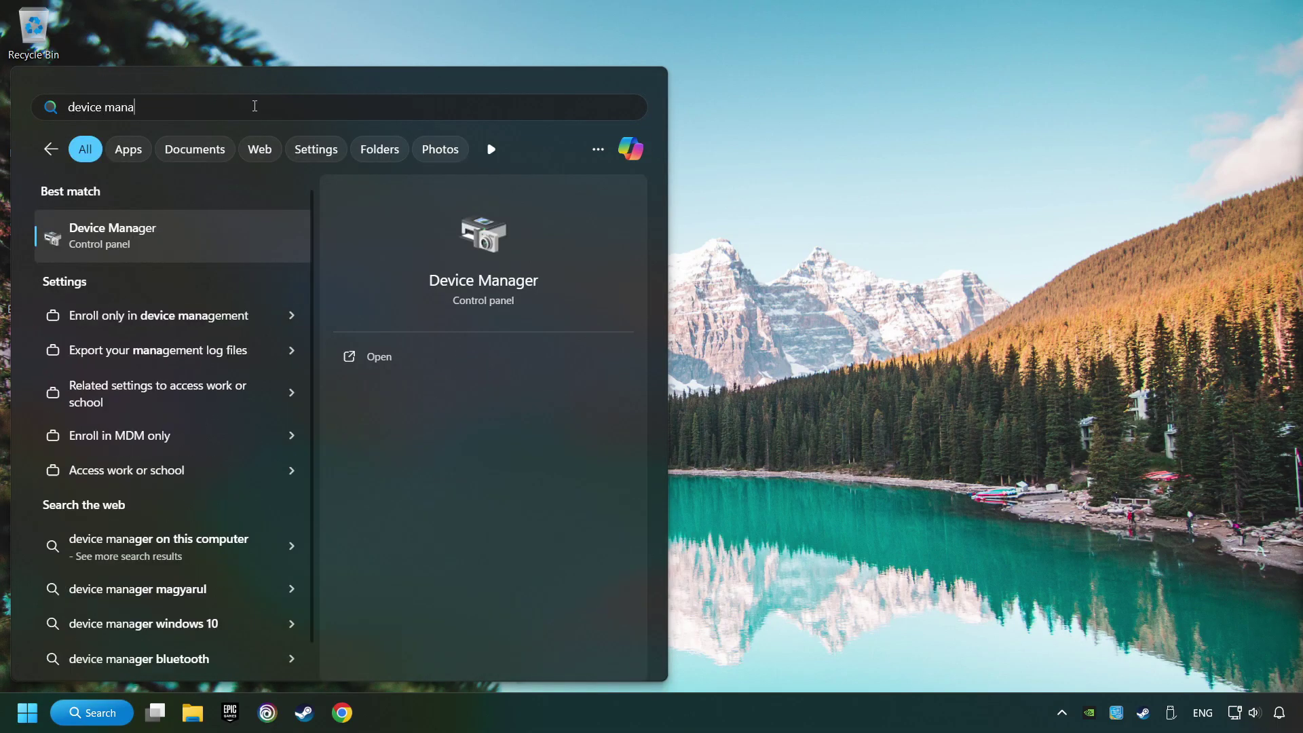
text(ger)
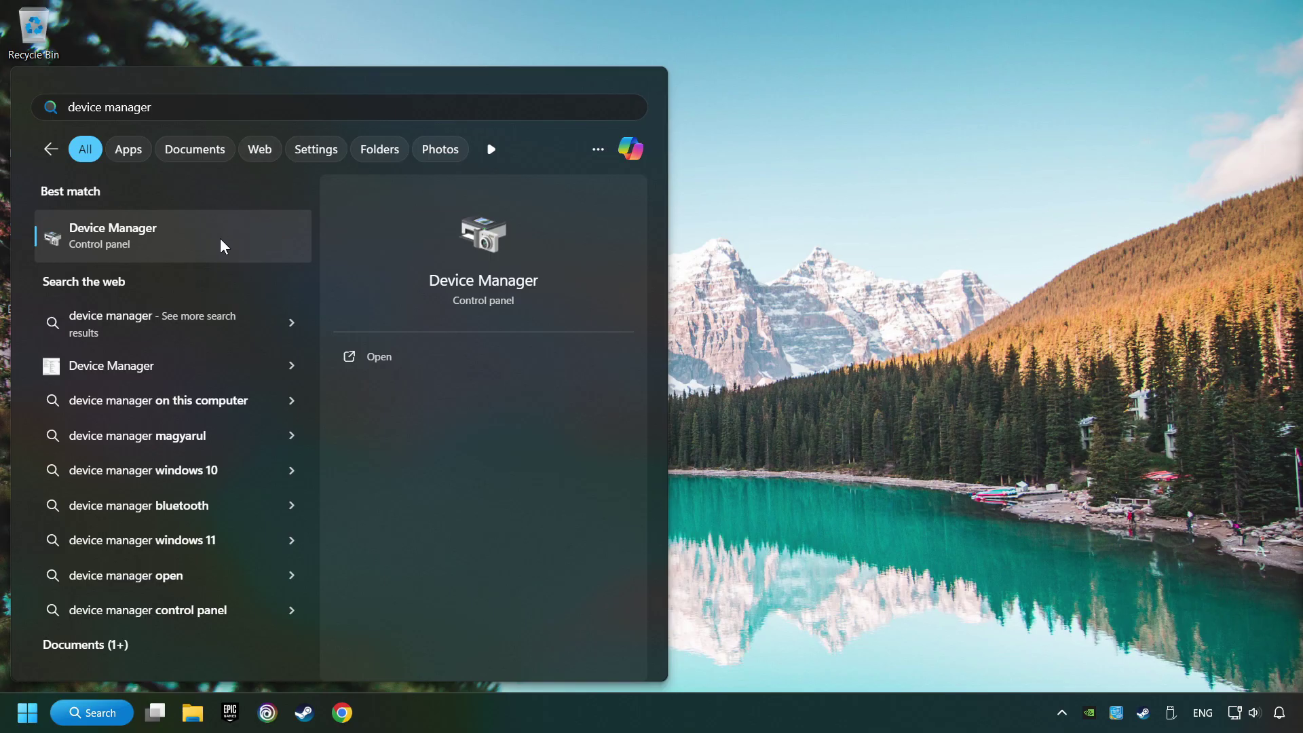
click(266, 235)
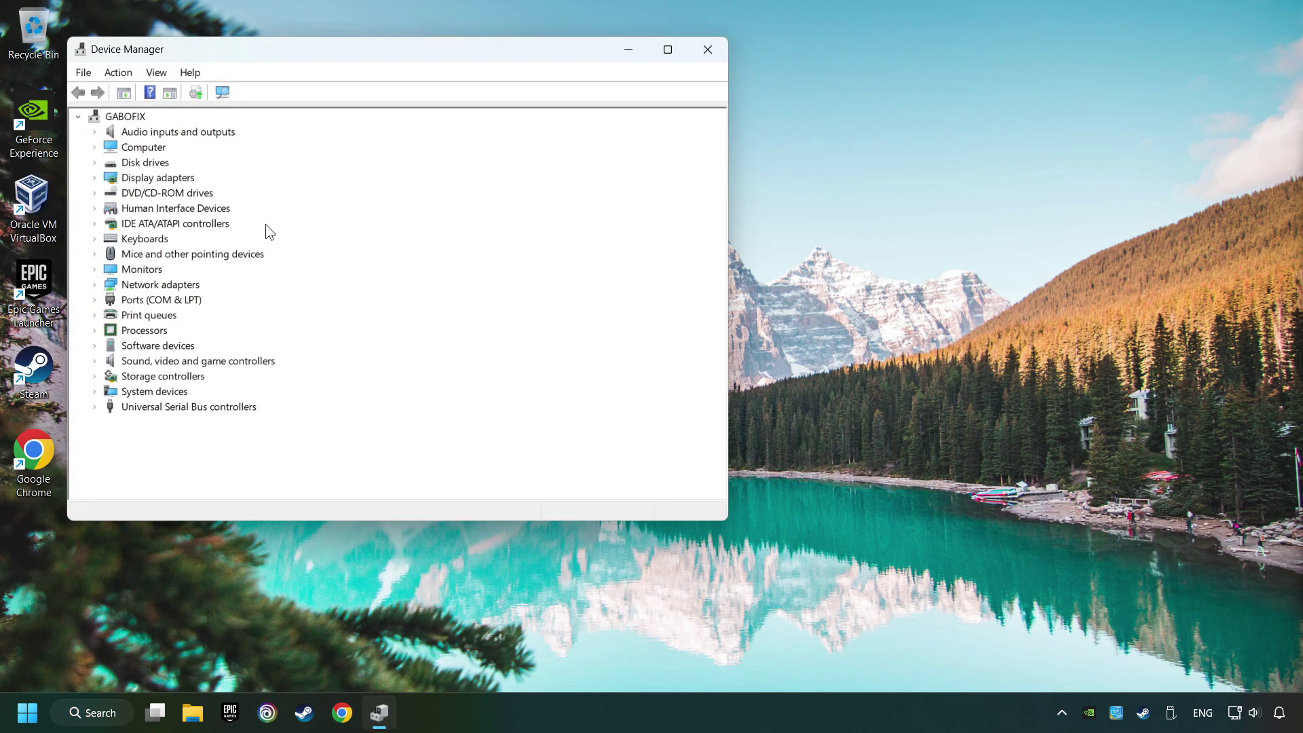
- Automatically search for a newer NVIDIA GeForce GTX 1050 Ti driver, find none, and close Device Manager
drag(265, 60, 486, 164)
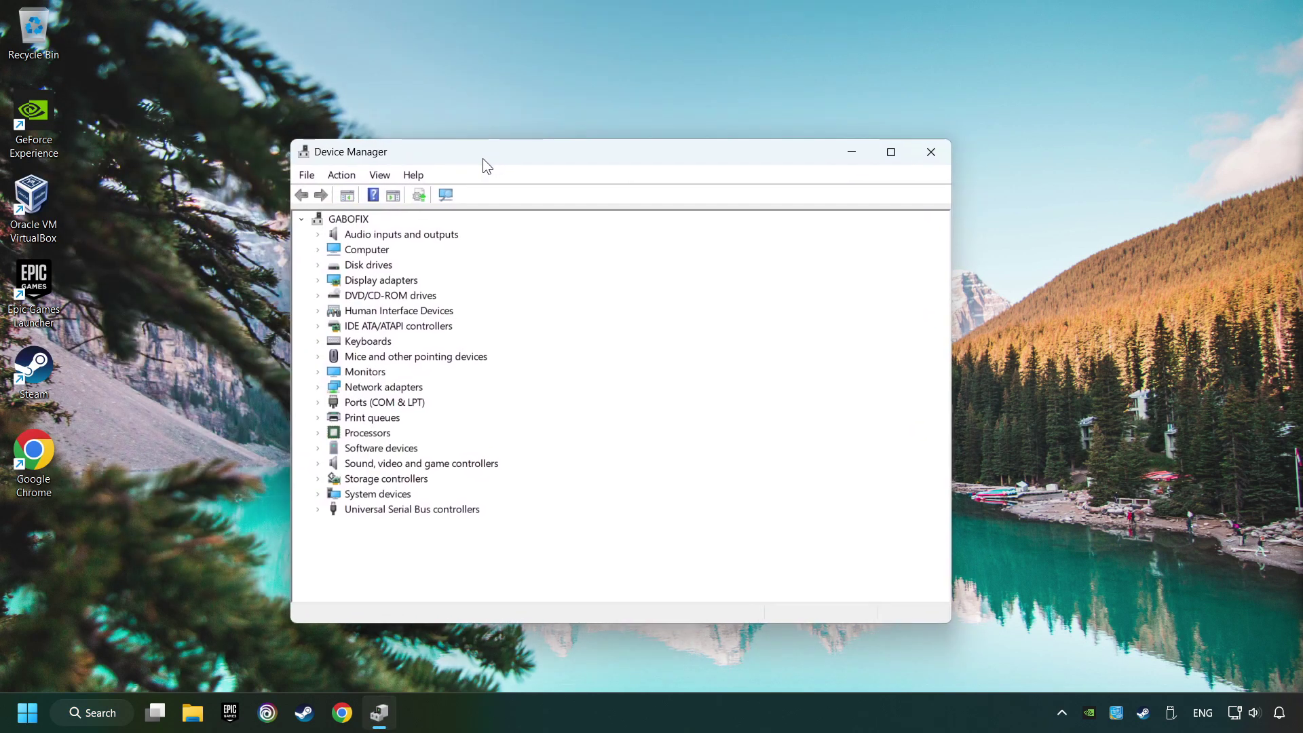
click(318, 281)
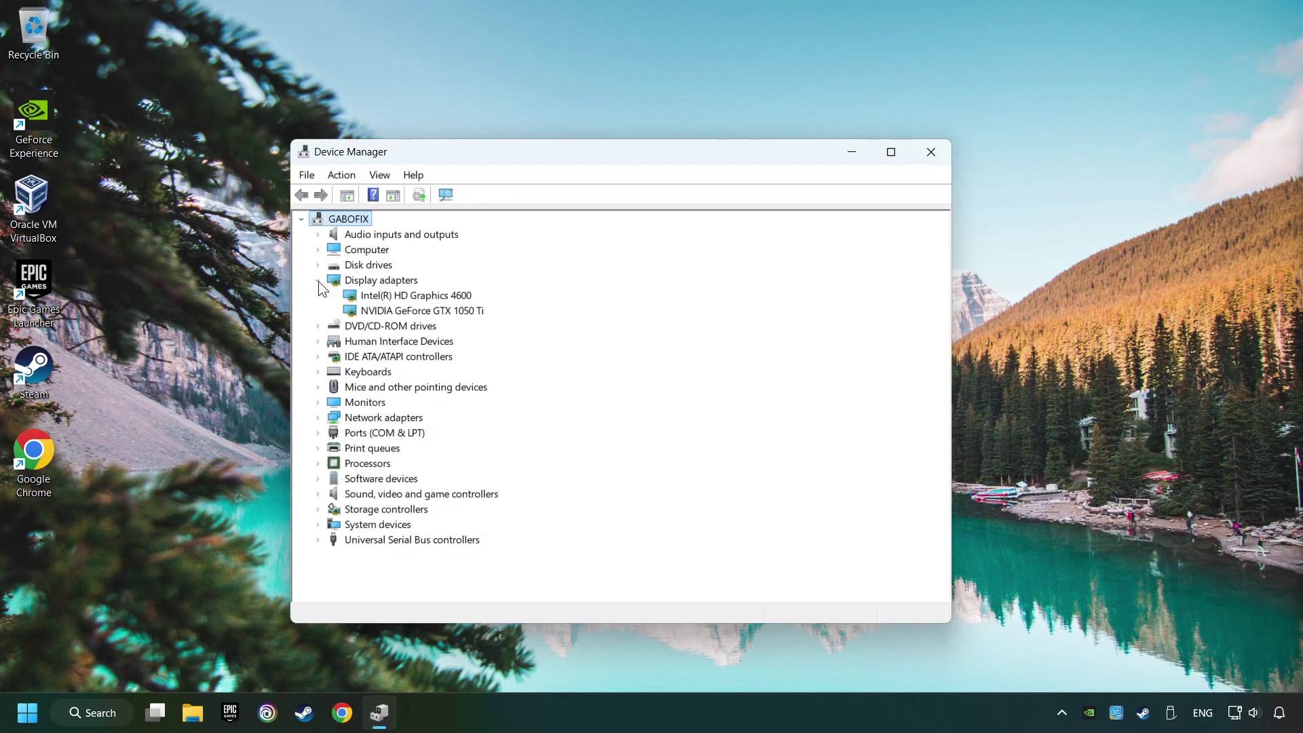
click(396, 310)
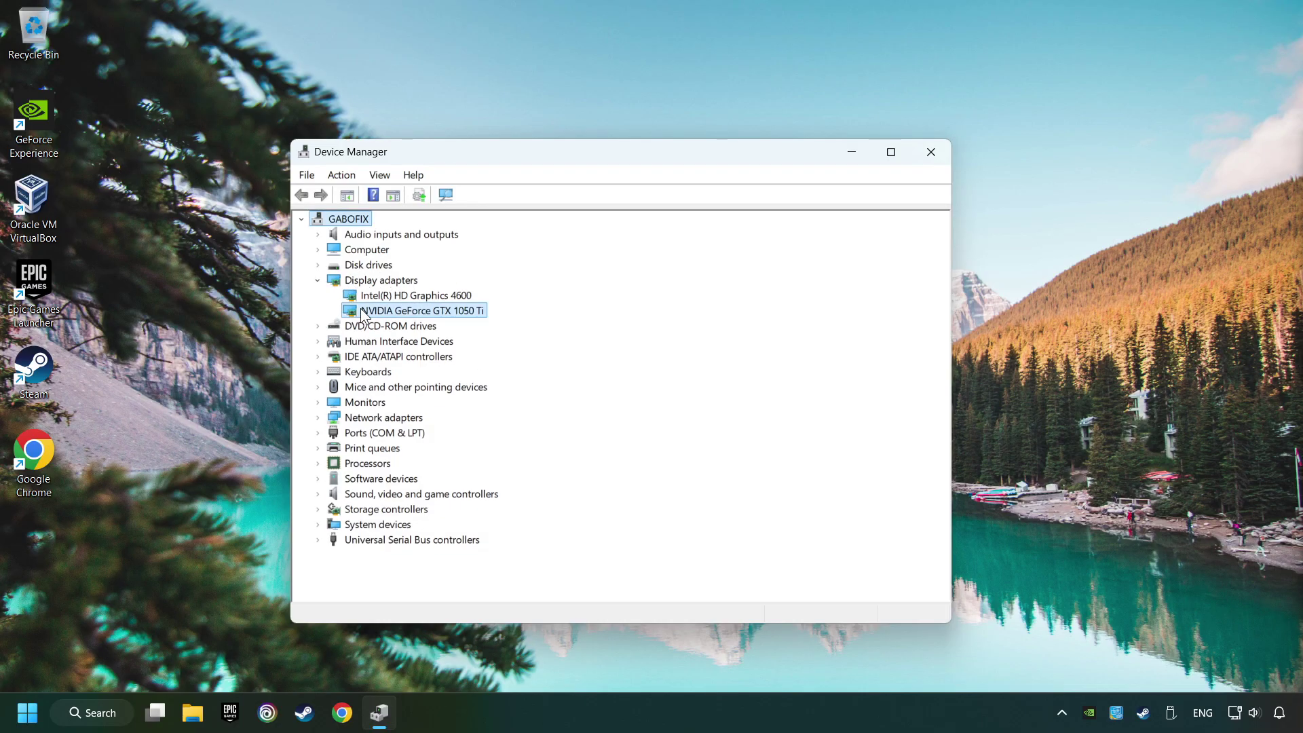
right_click(422, 312)
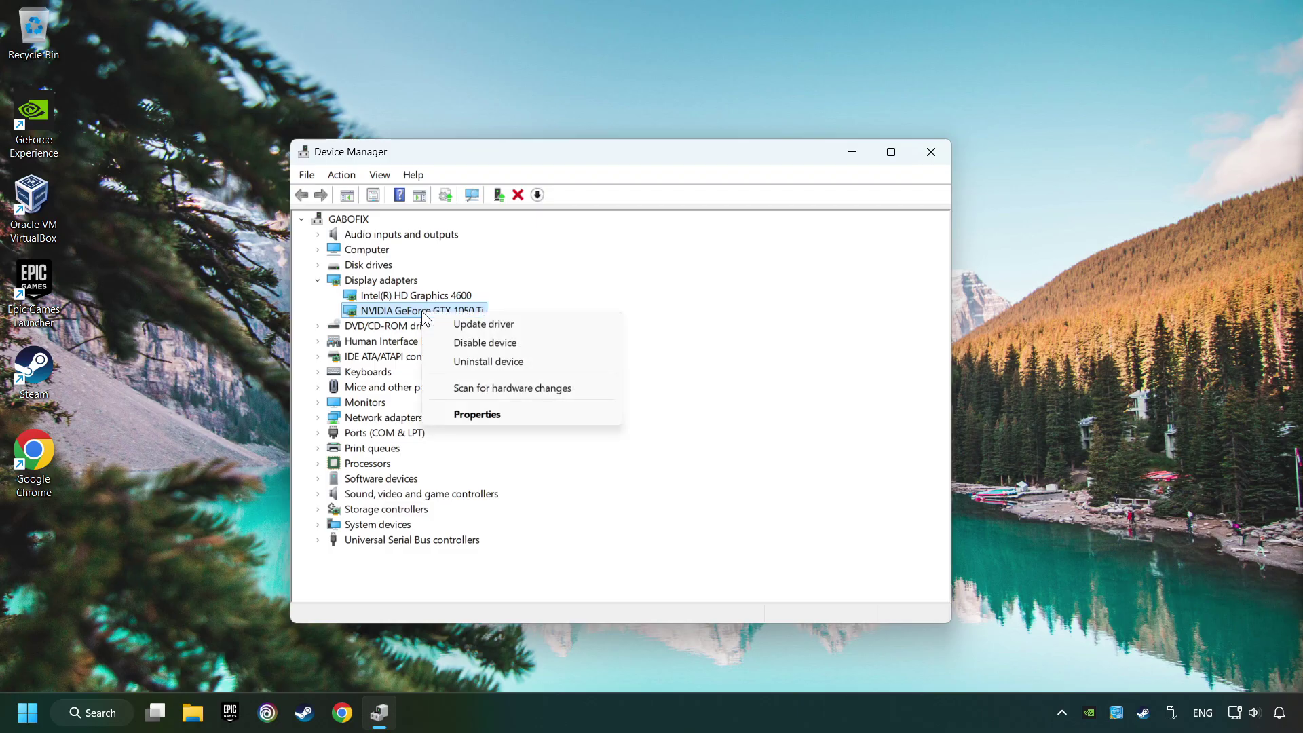
click(535, 324)
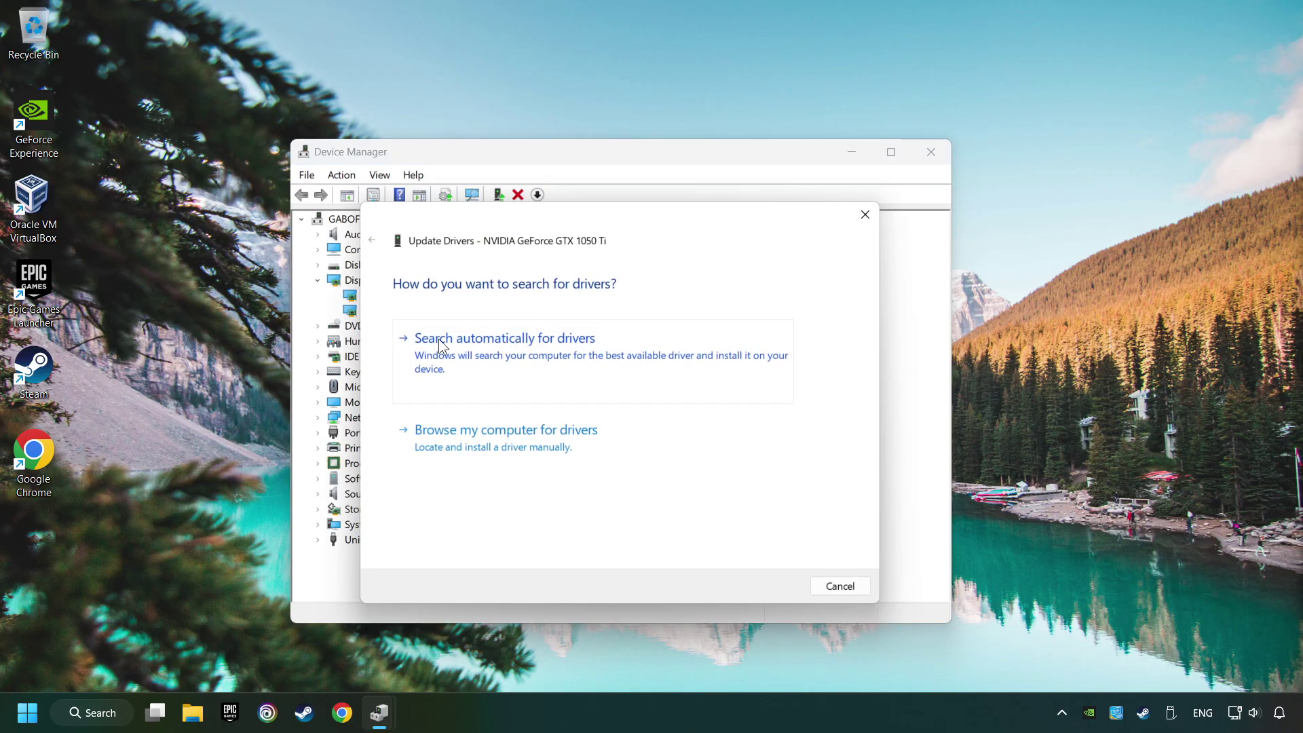
click(548, 347)
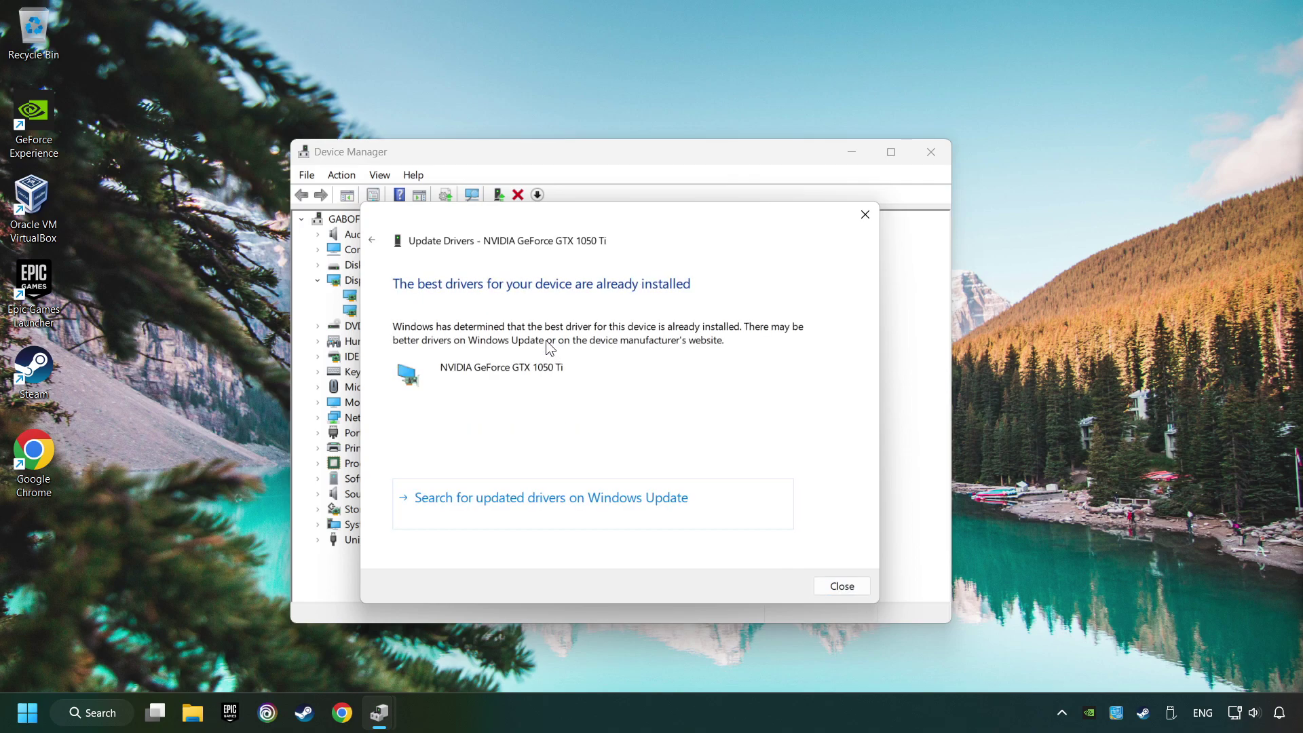
click(842, 587)
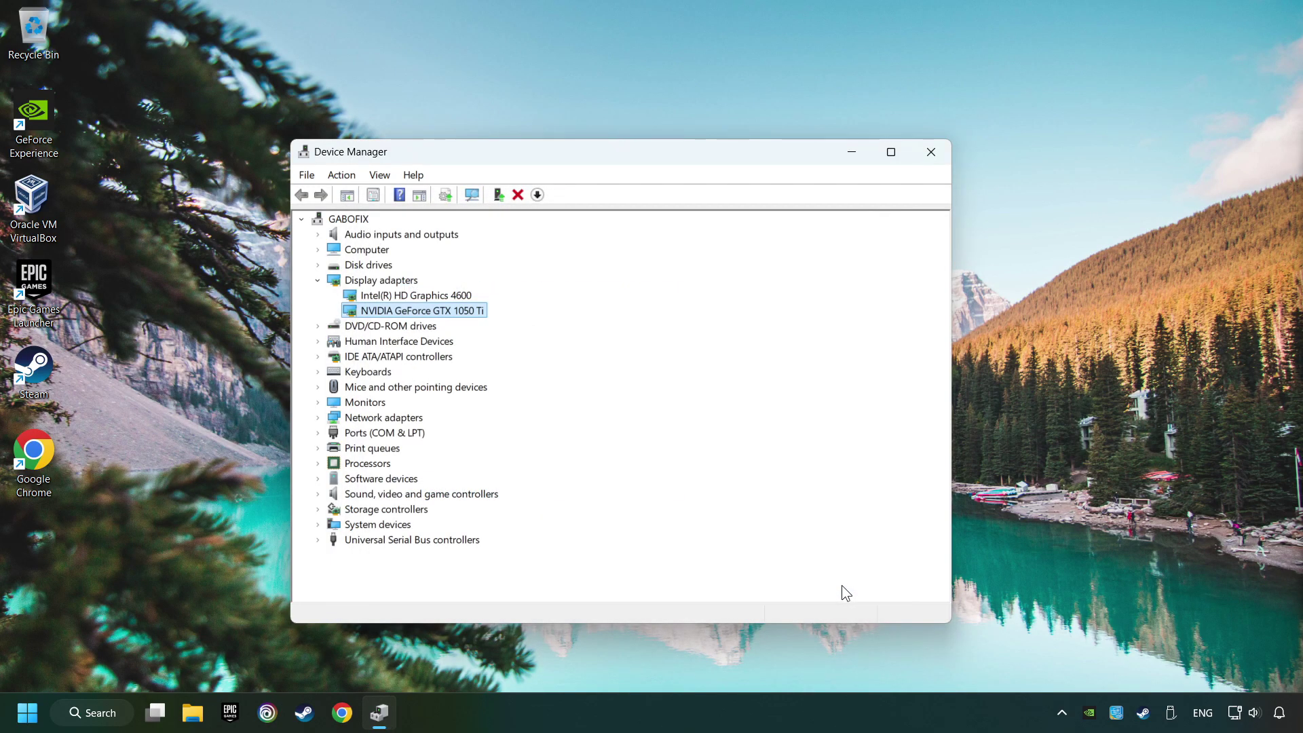
click(931, 161)
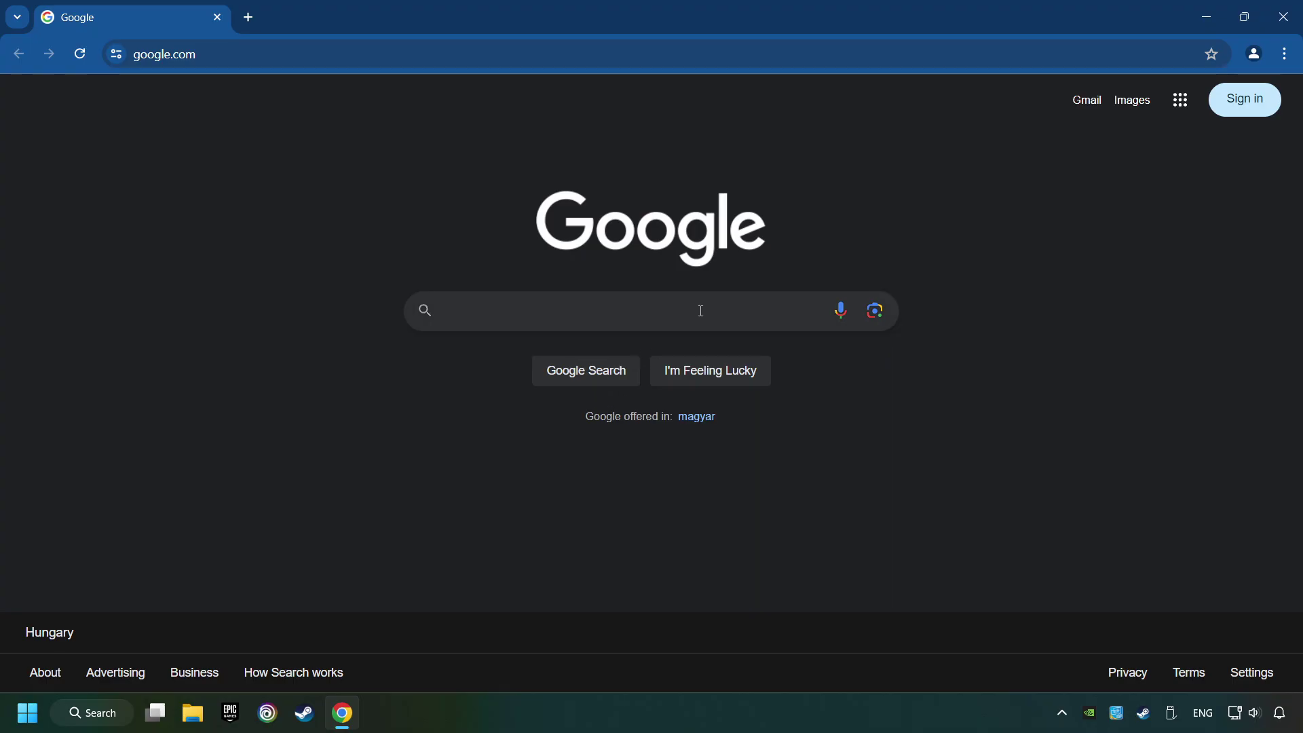
- Google 'nvidia geforce driver download', get GeForce Experience from Official GeForce Drivers, and run it
text(nvidia gef)
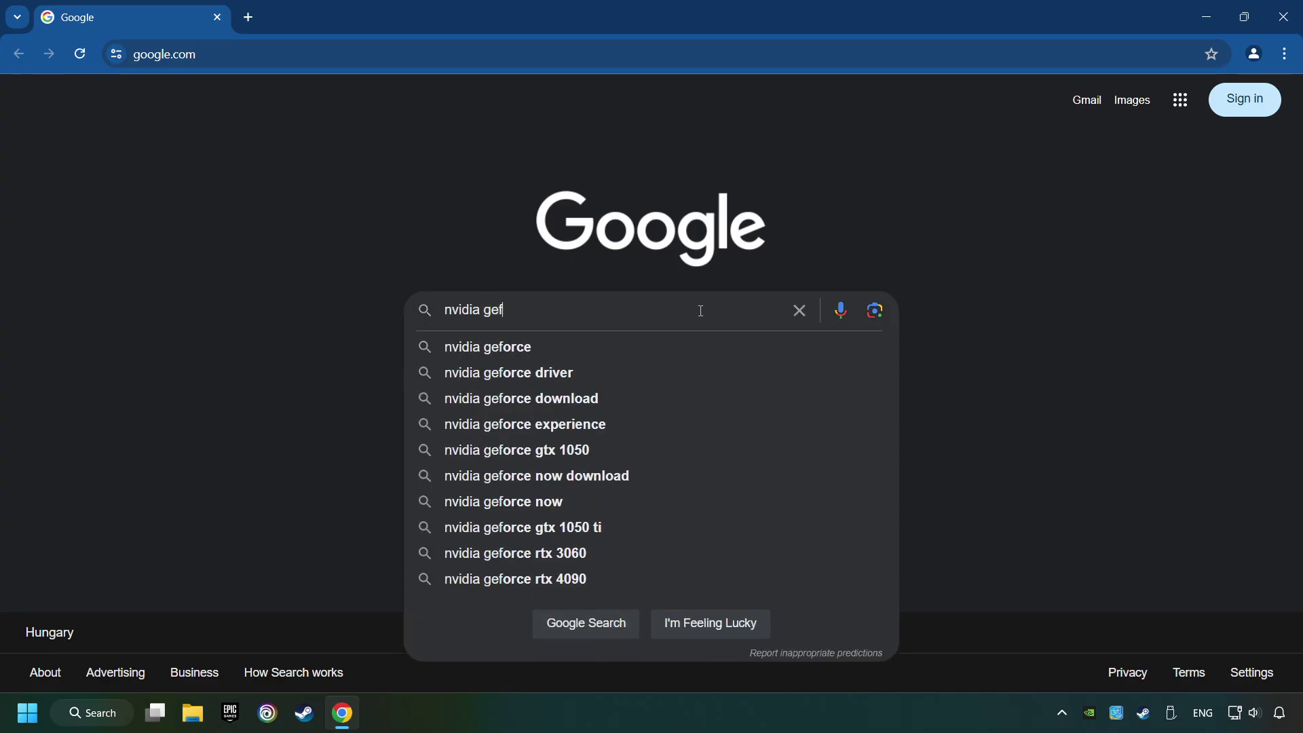
text(orce driver download)
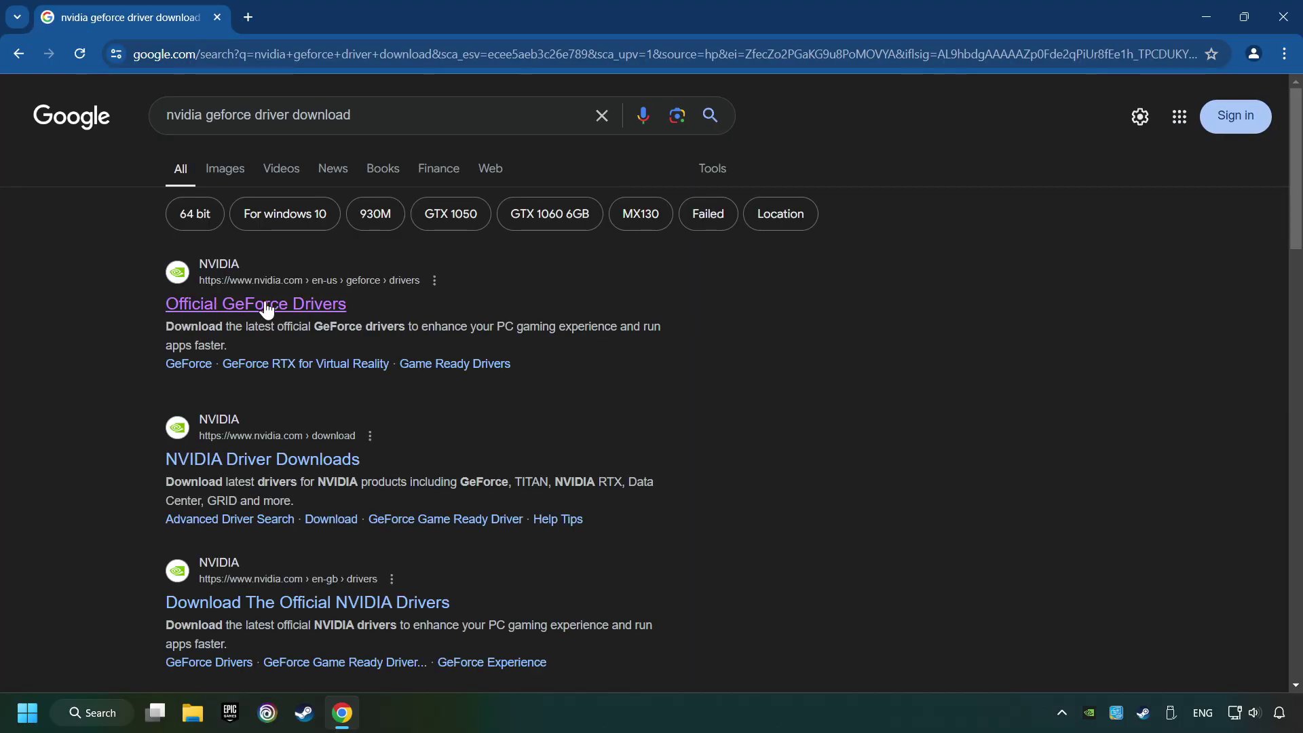
click(270, 305)
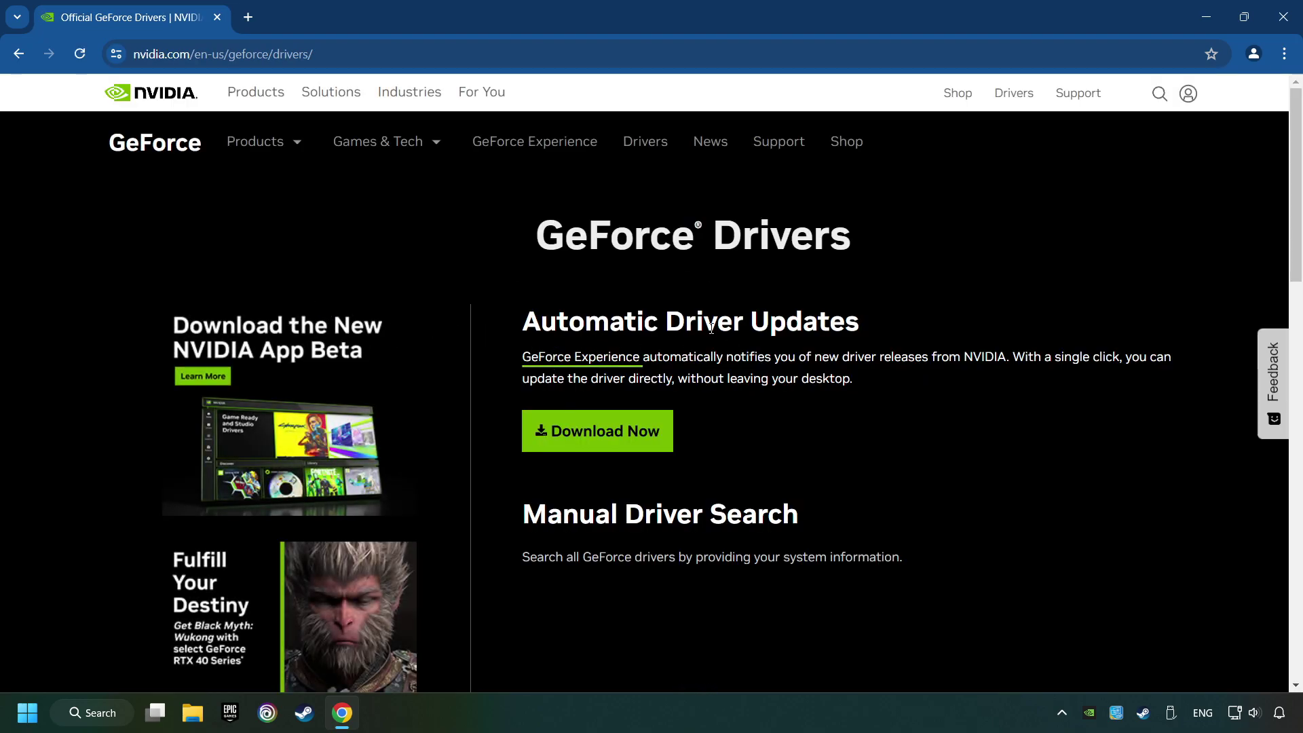
click(619, 443)
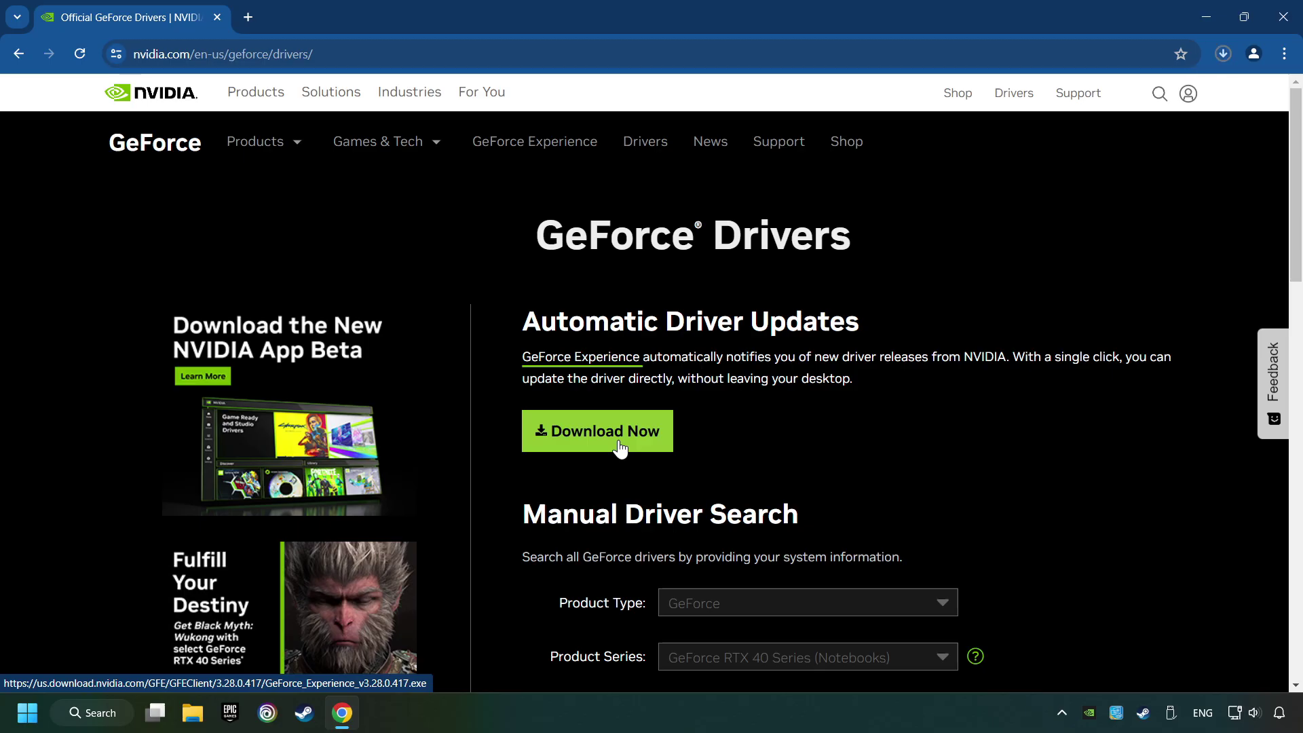
click(1219, 57)
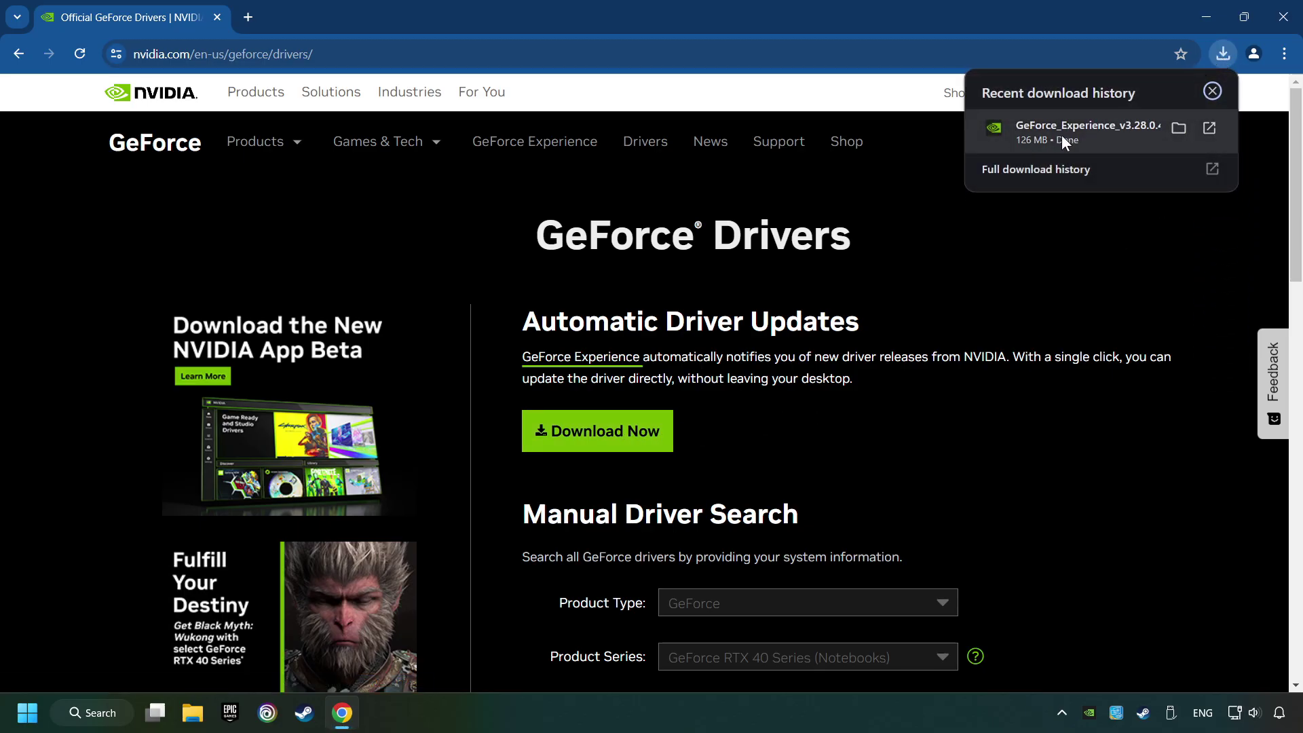
click(1109, 133)
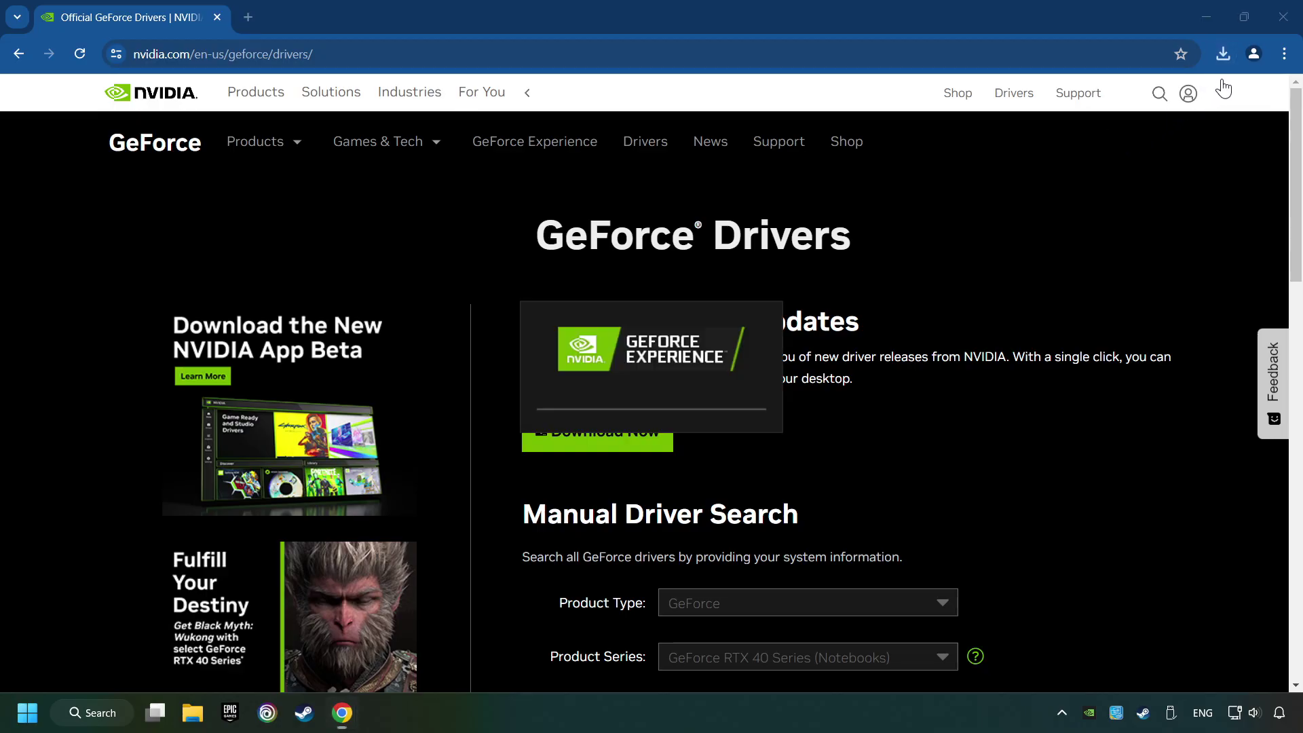
- Close Chrome and accept the terms to install GeForce Experience 3.28.0.417
click(1284, 17)
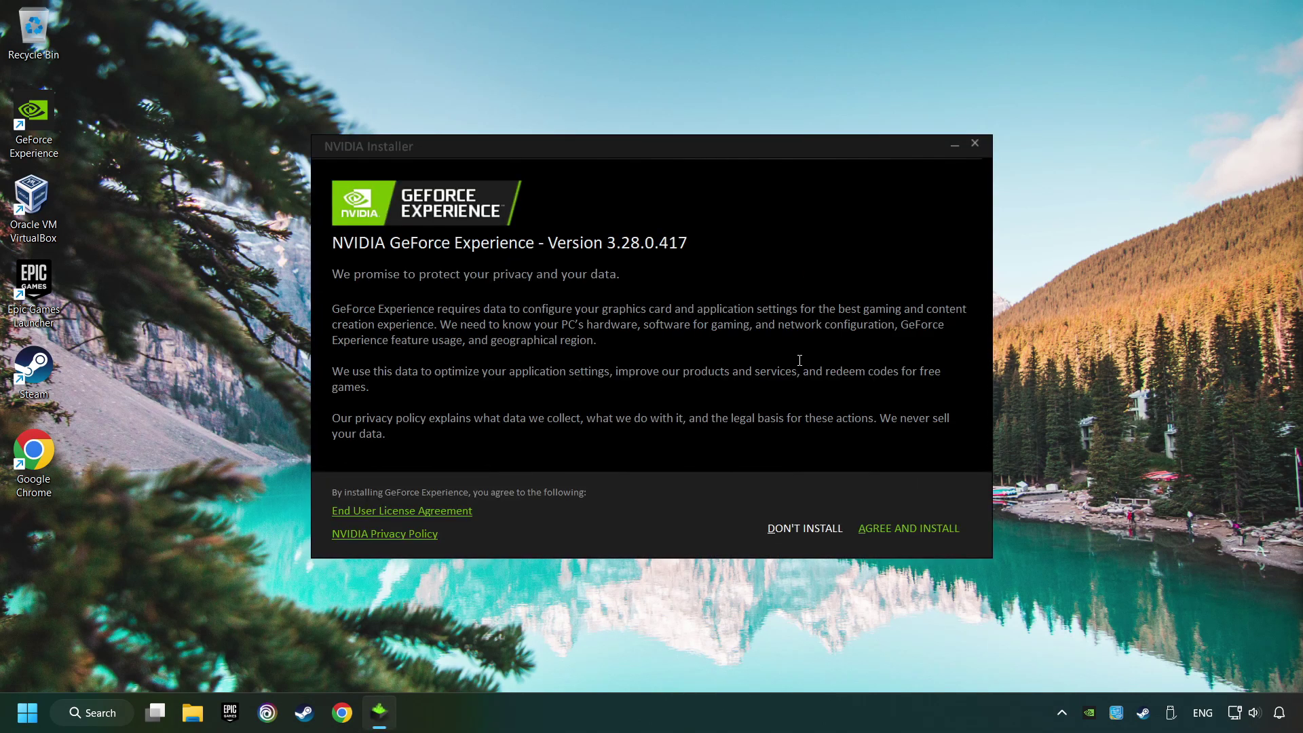
click(928, 537)
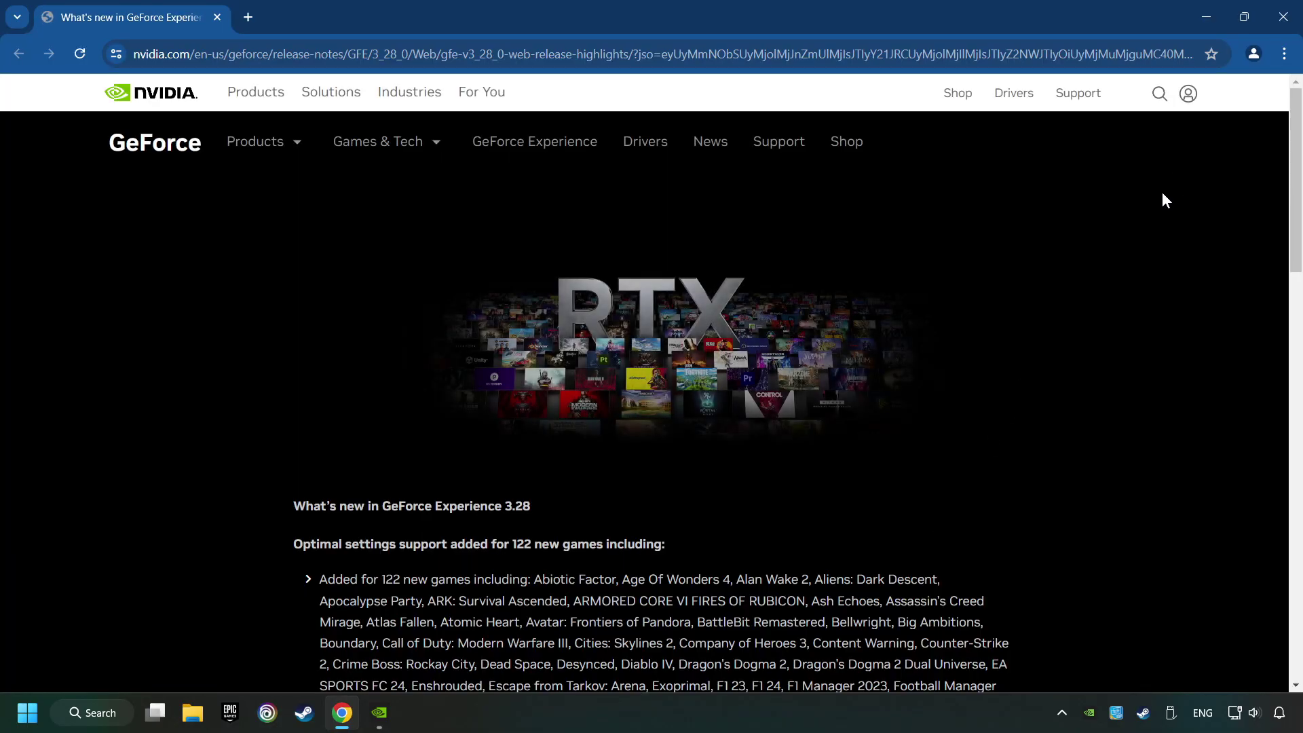
- Check for driver updates in GeForce Experience, confirming Game Ready Driver 560.70 is latest, then close it
click(1284, 18)
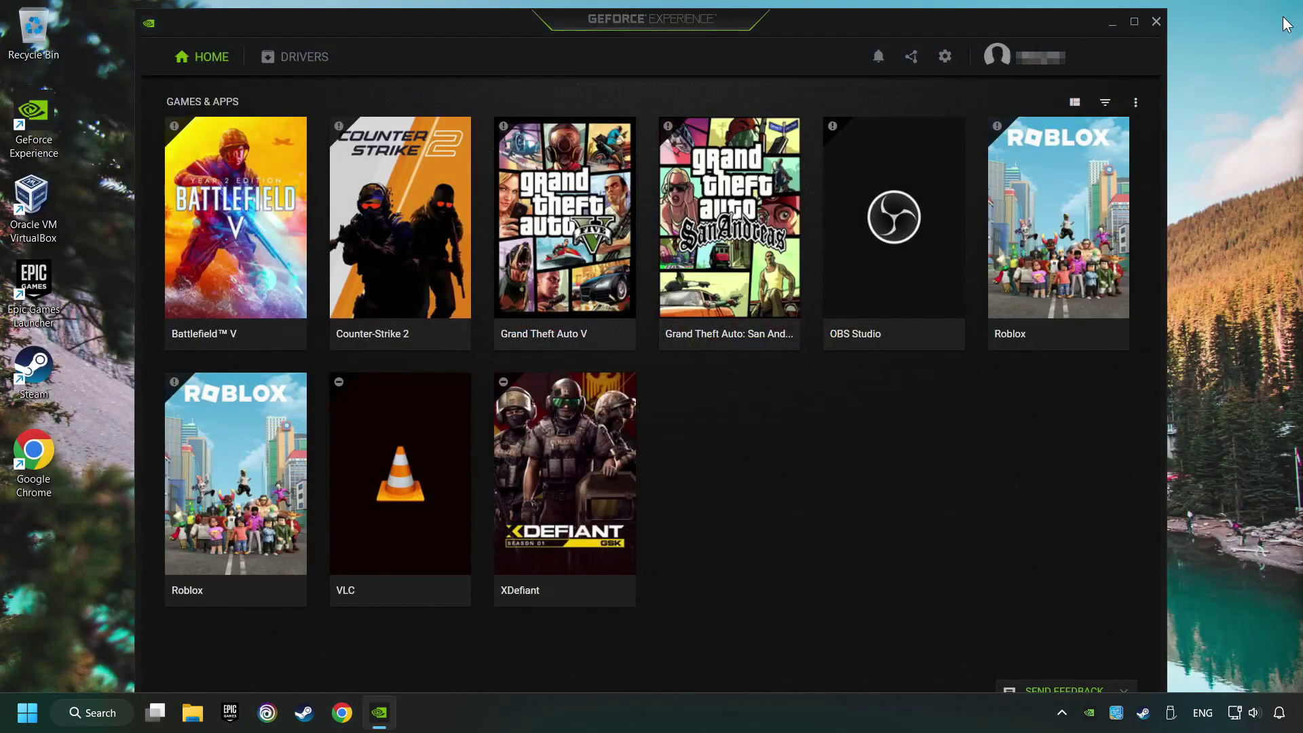
click(299, 63)
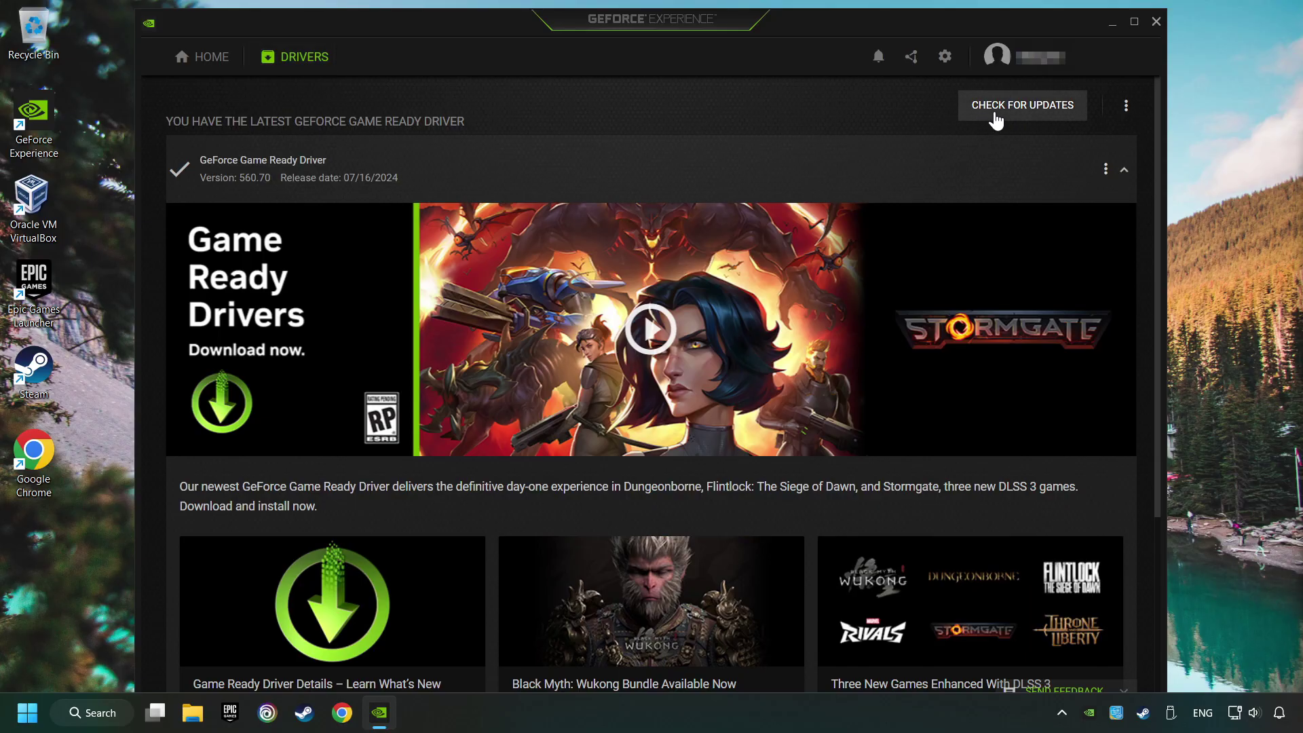
click(1038, 116)
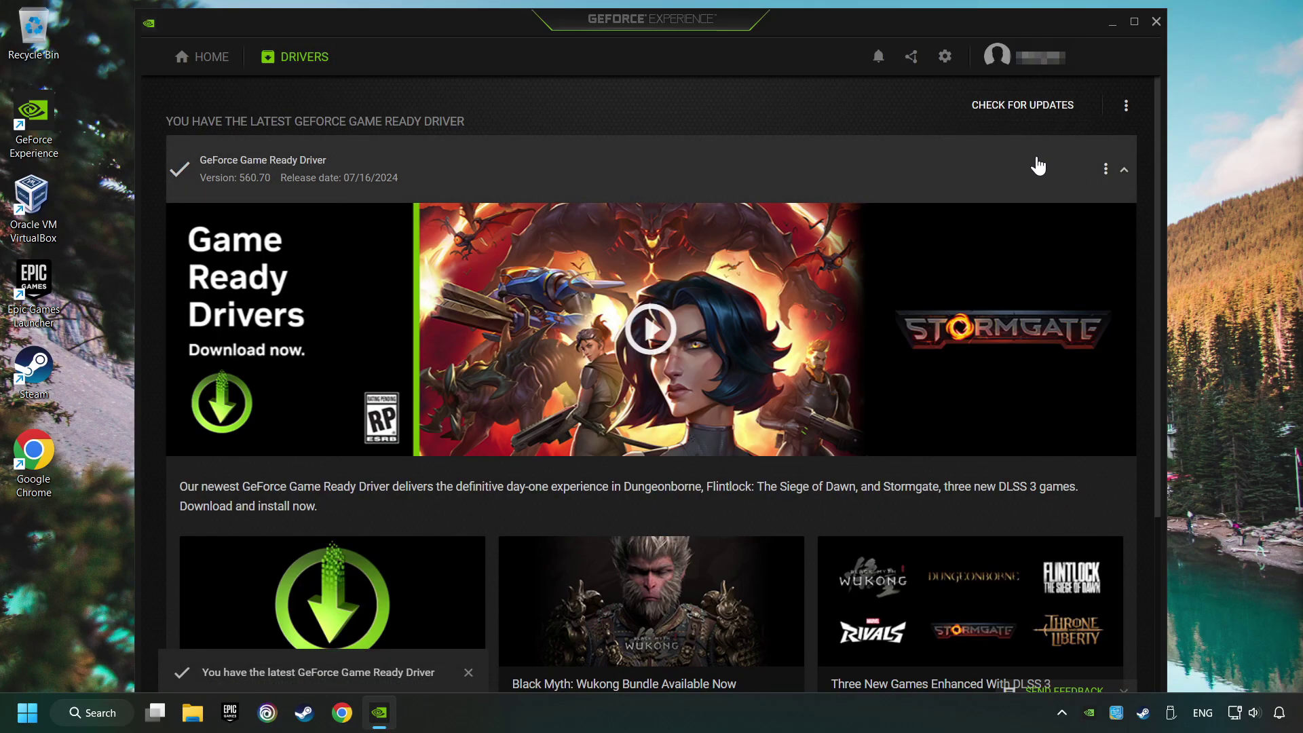
click(1158, 21)
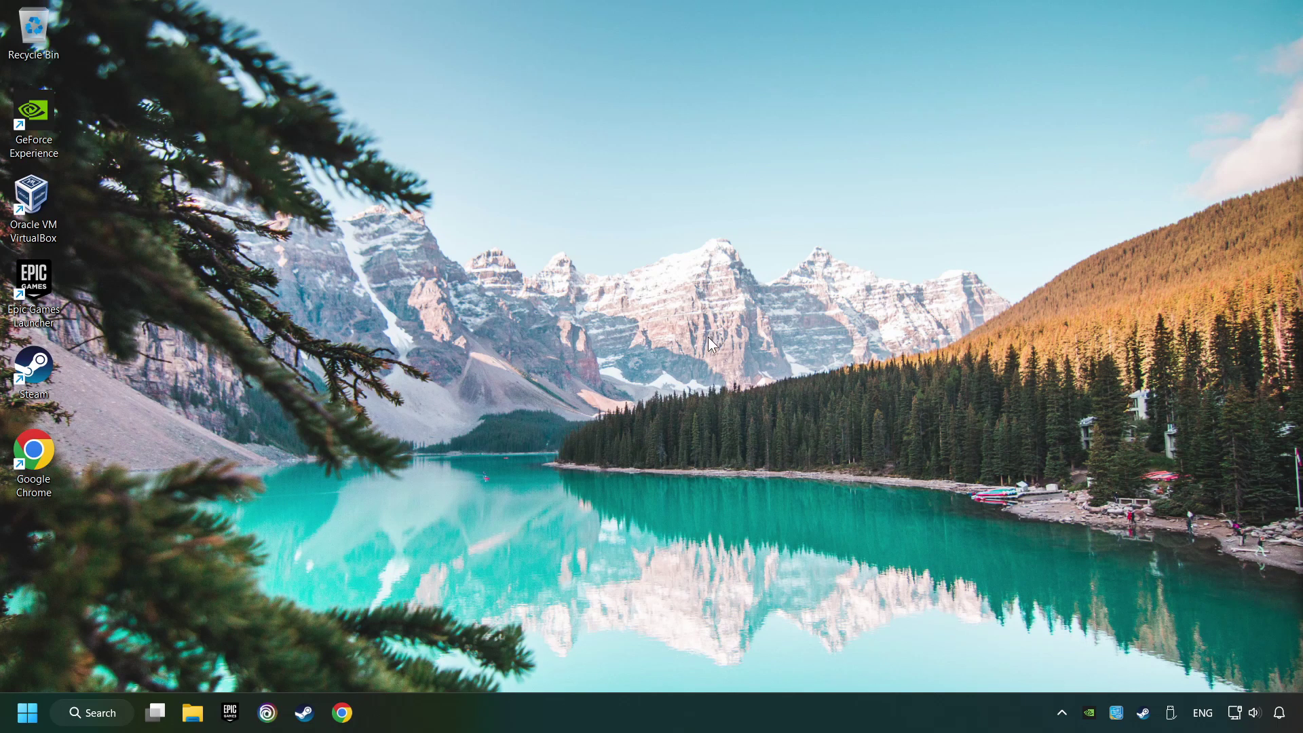
- Open Graphics settings and scroll to GAME.exe, listed with 'Let Windows decide'
click(127, 718)
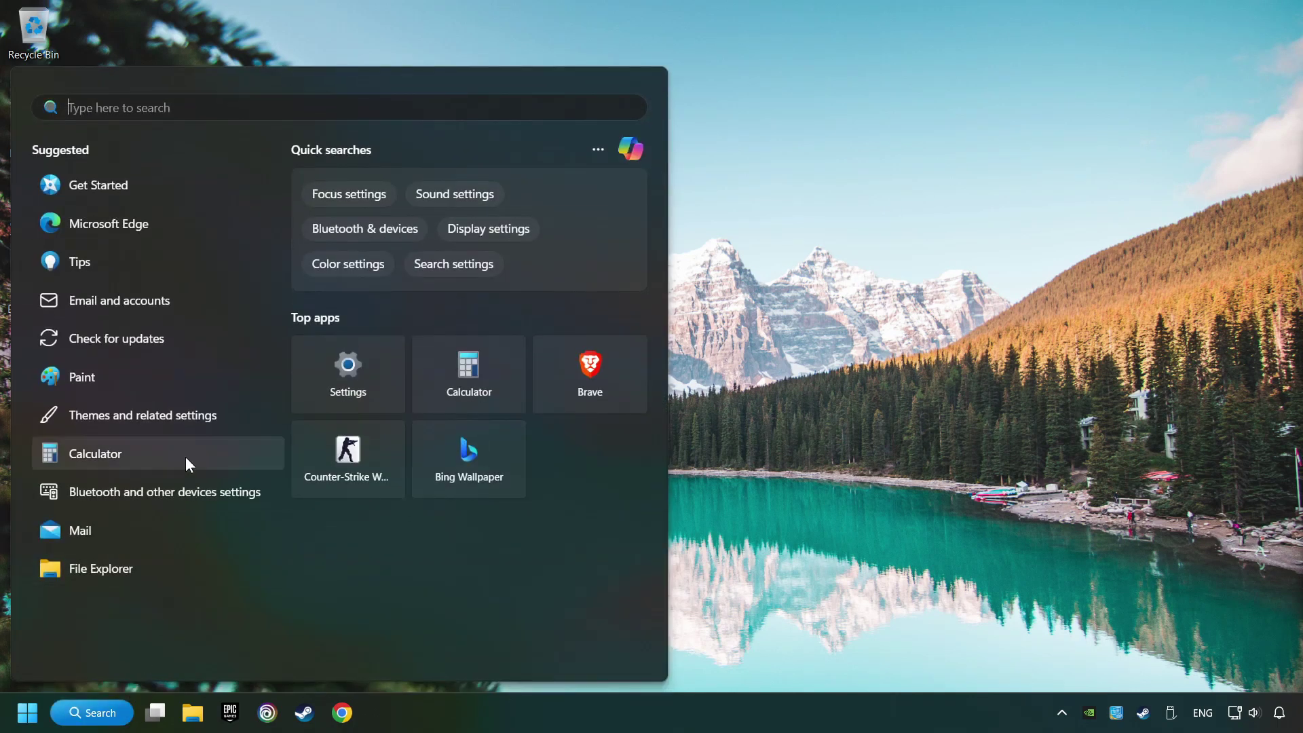
text(graphics se)
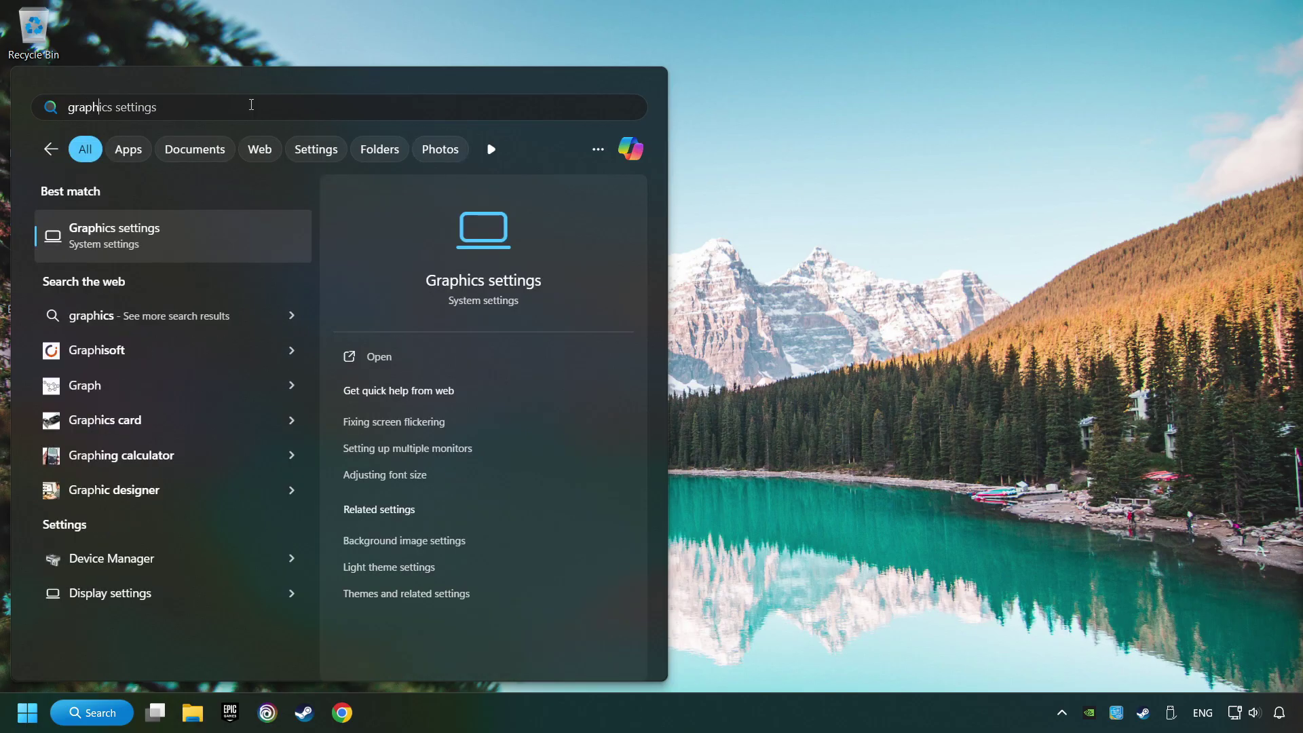
text(ttings)
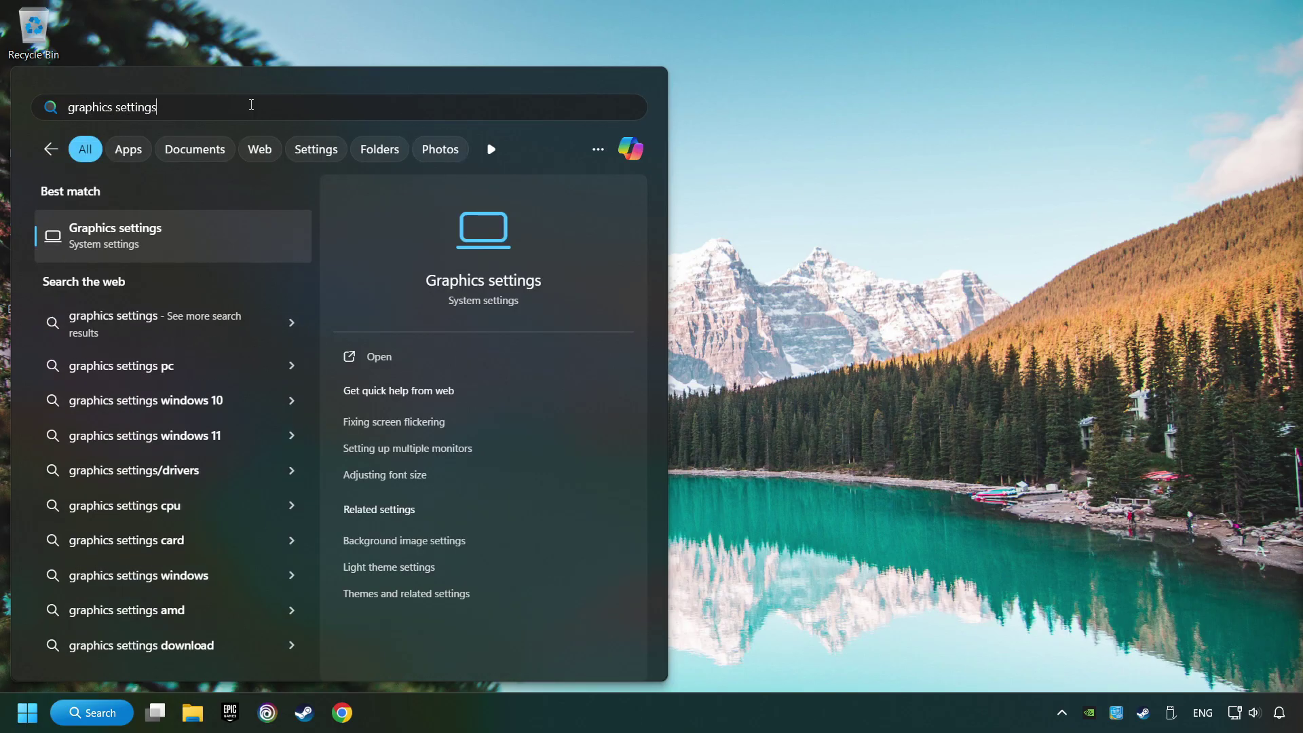
click(242, 243)
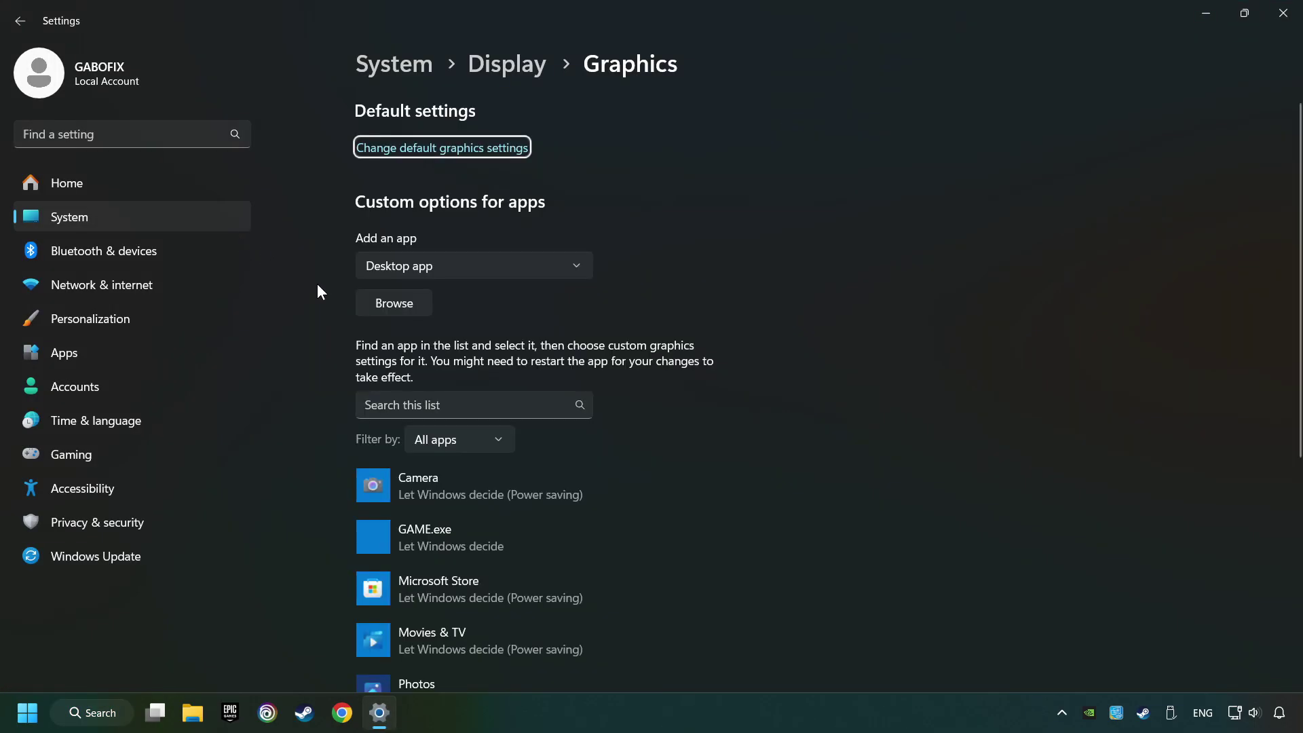
scroll(316, 283, down, 3)
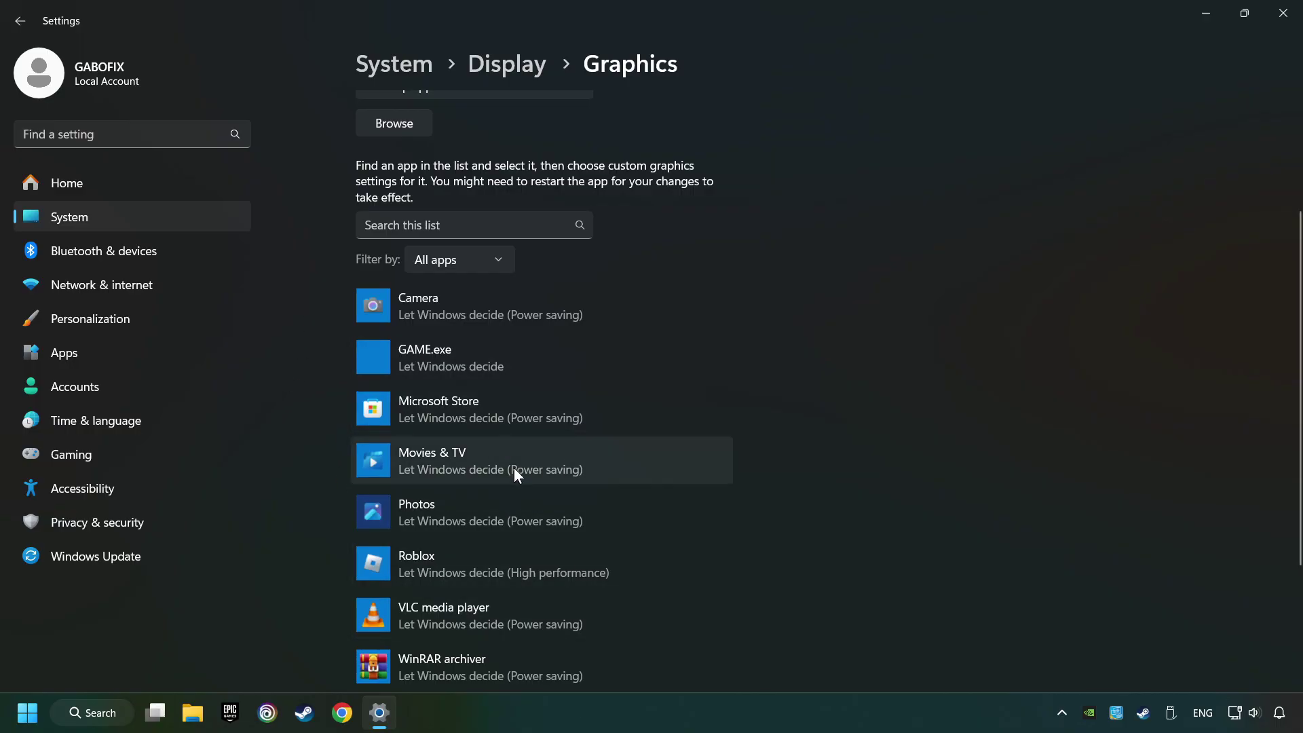
scroll(318, 418, up, 3)
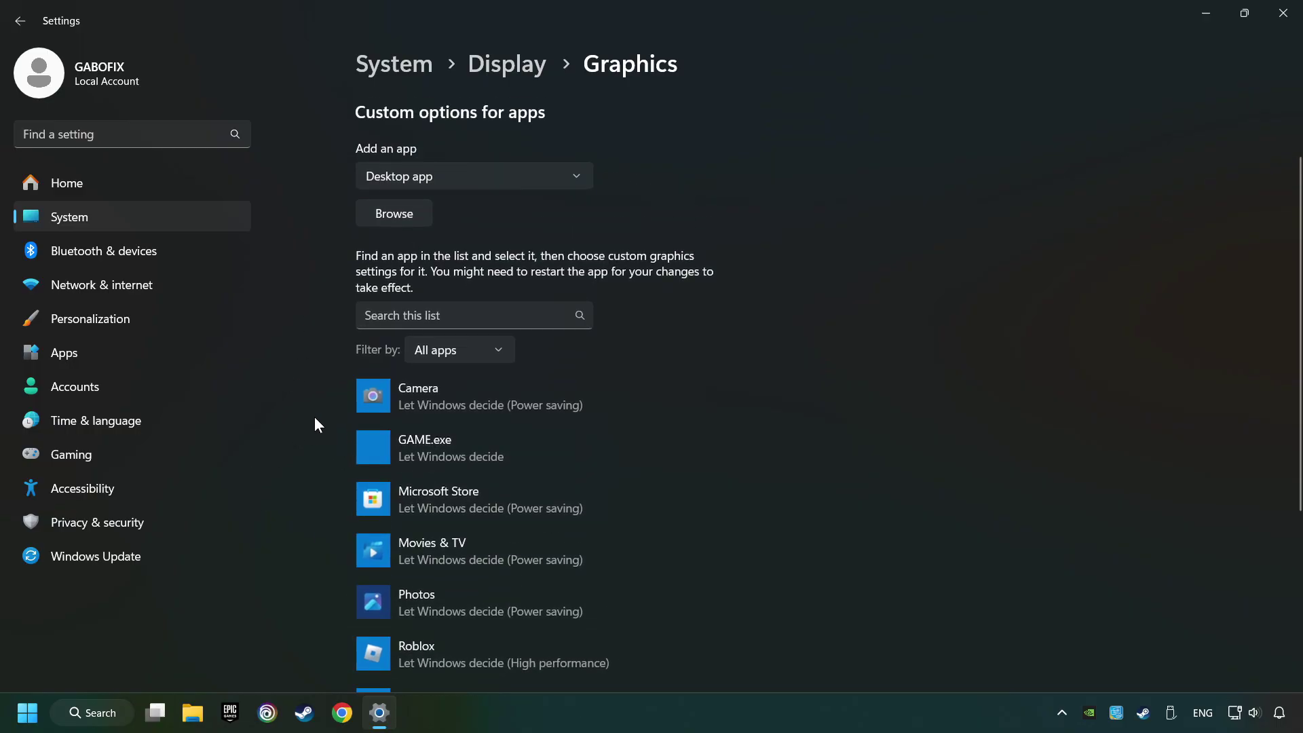
click(394, 303)
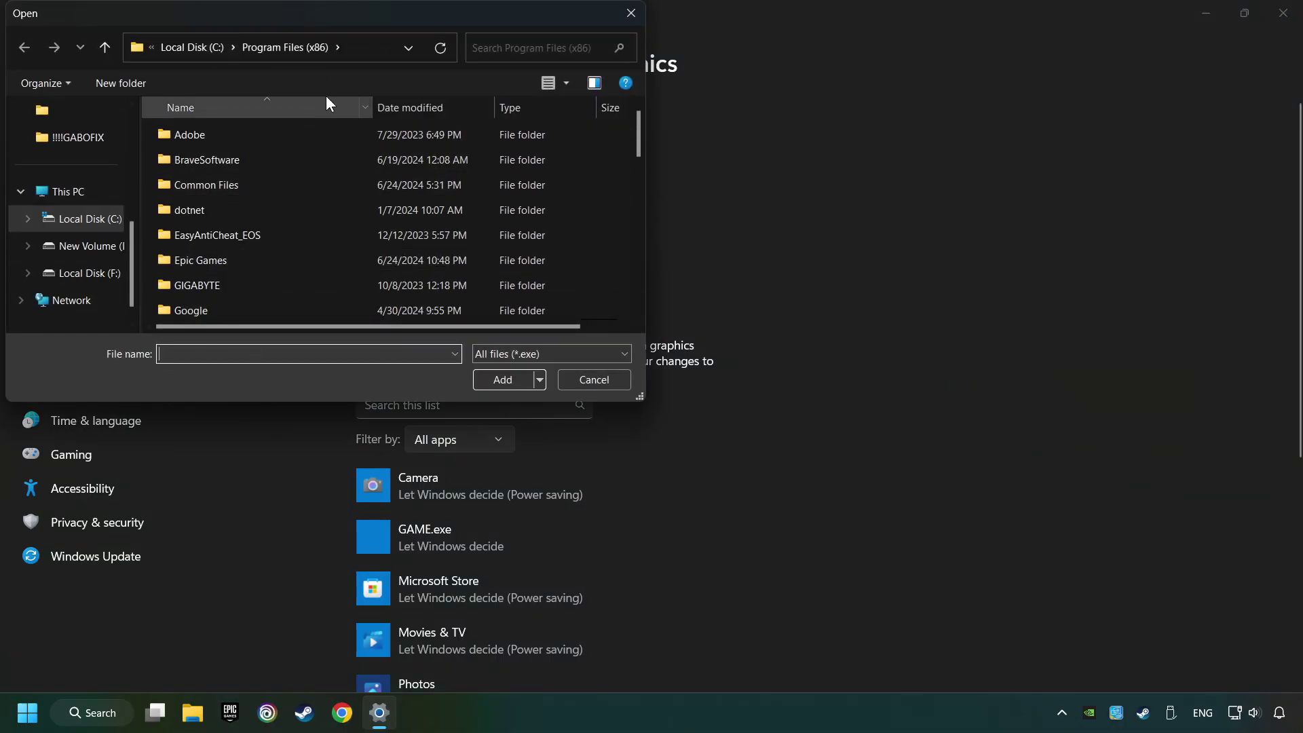
click(631, 13)
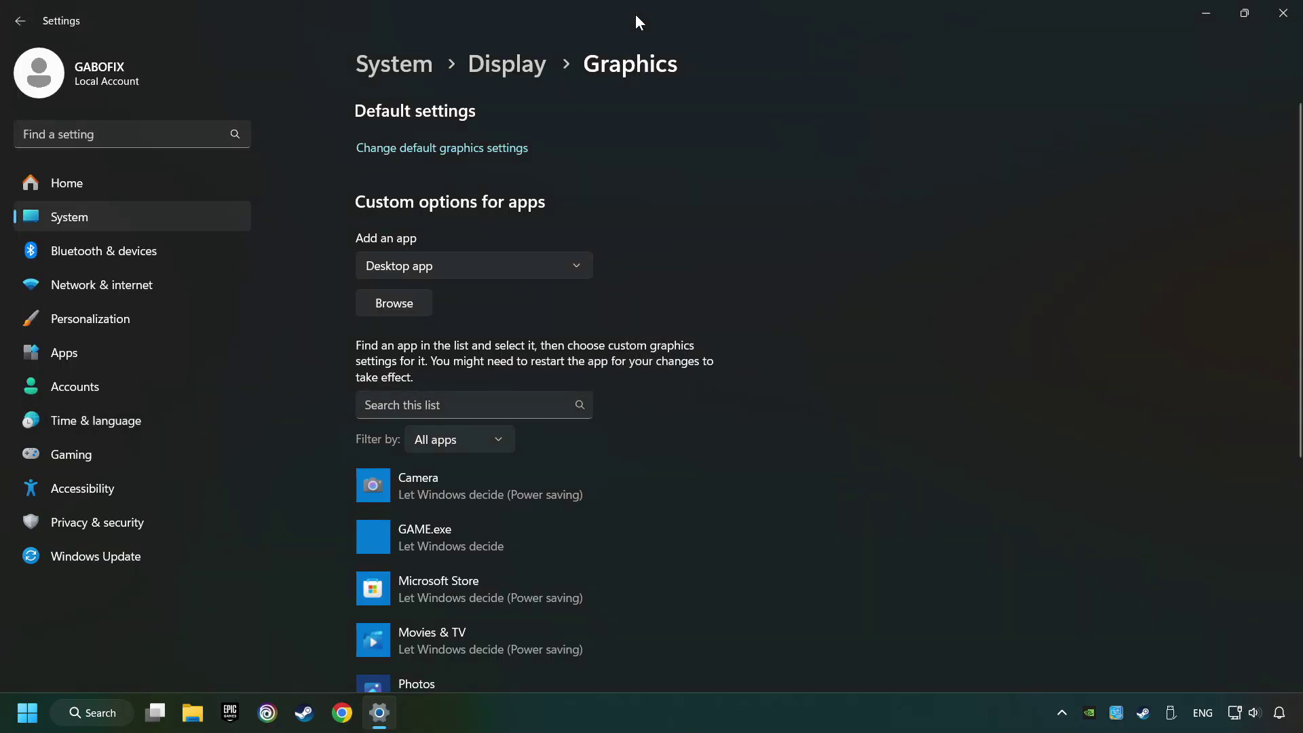
scroll(665, 232, down, 3)
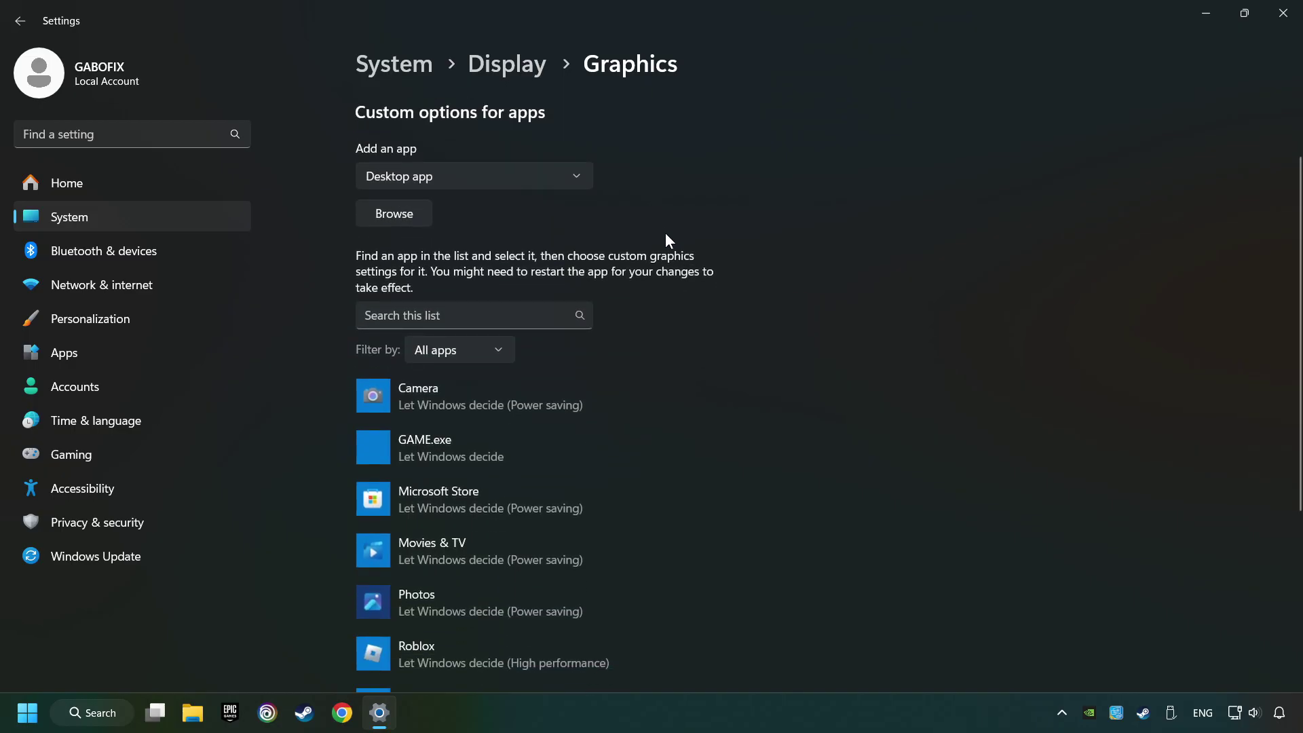
- Save GAME.exe's graphics preference as High performance (GTX 1050 Ti) and close Settings
click(447, 353)
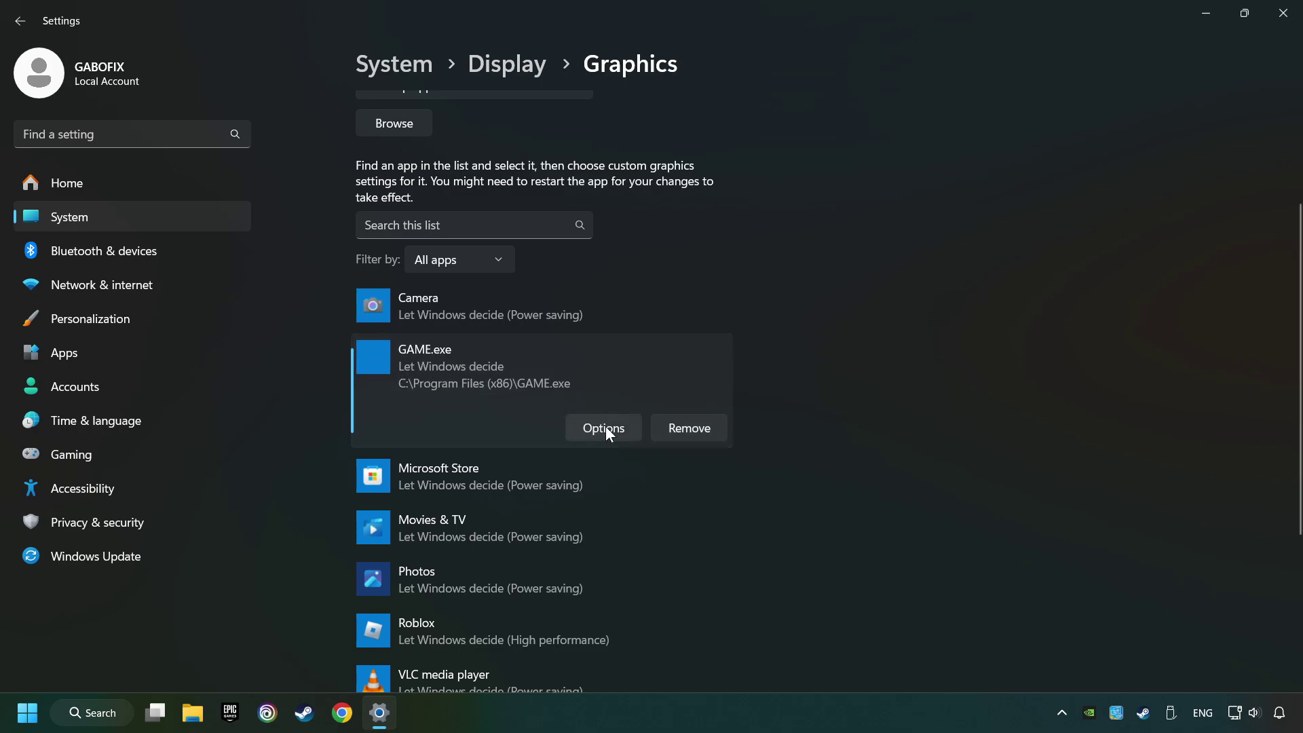
click(623, 429)
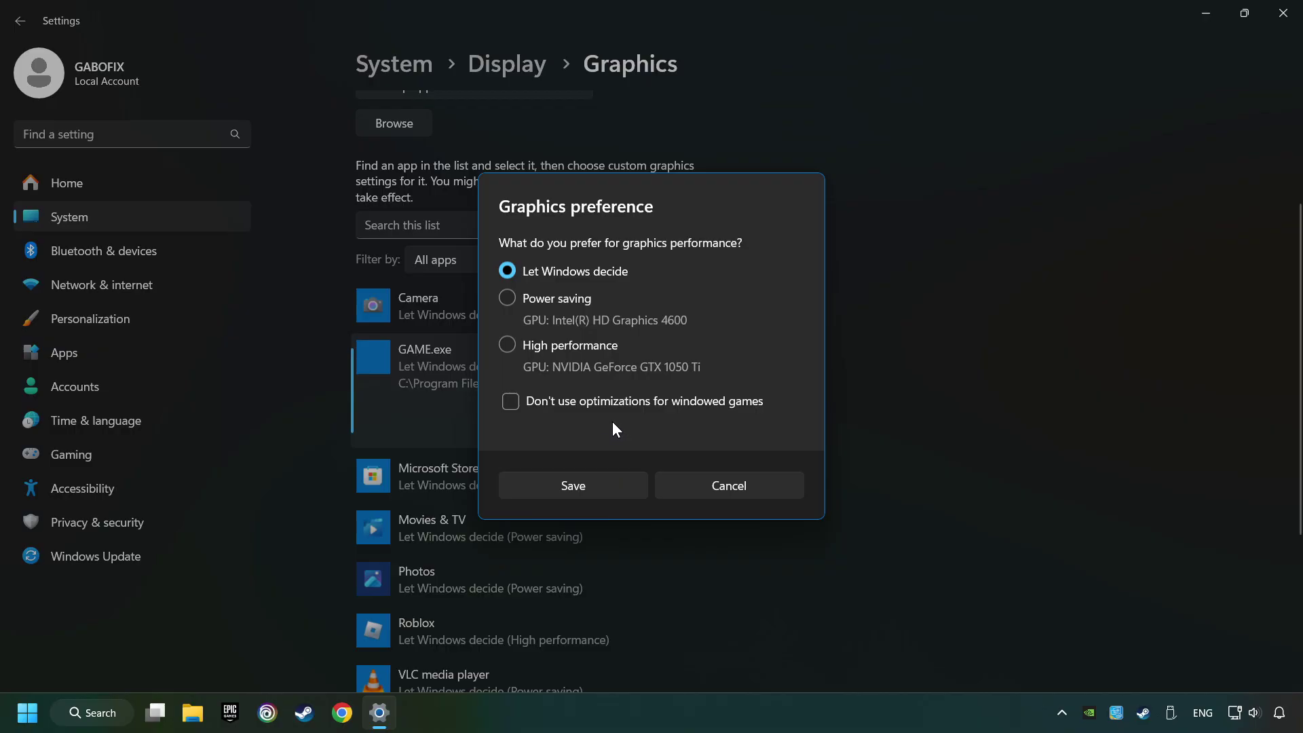
click(508, 344)
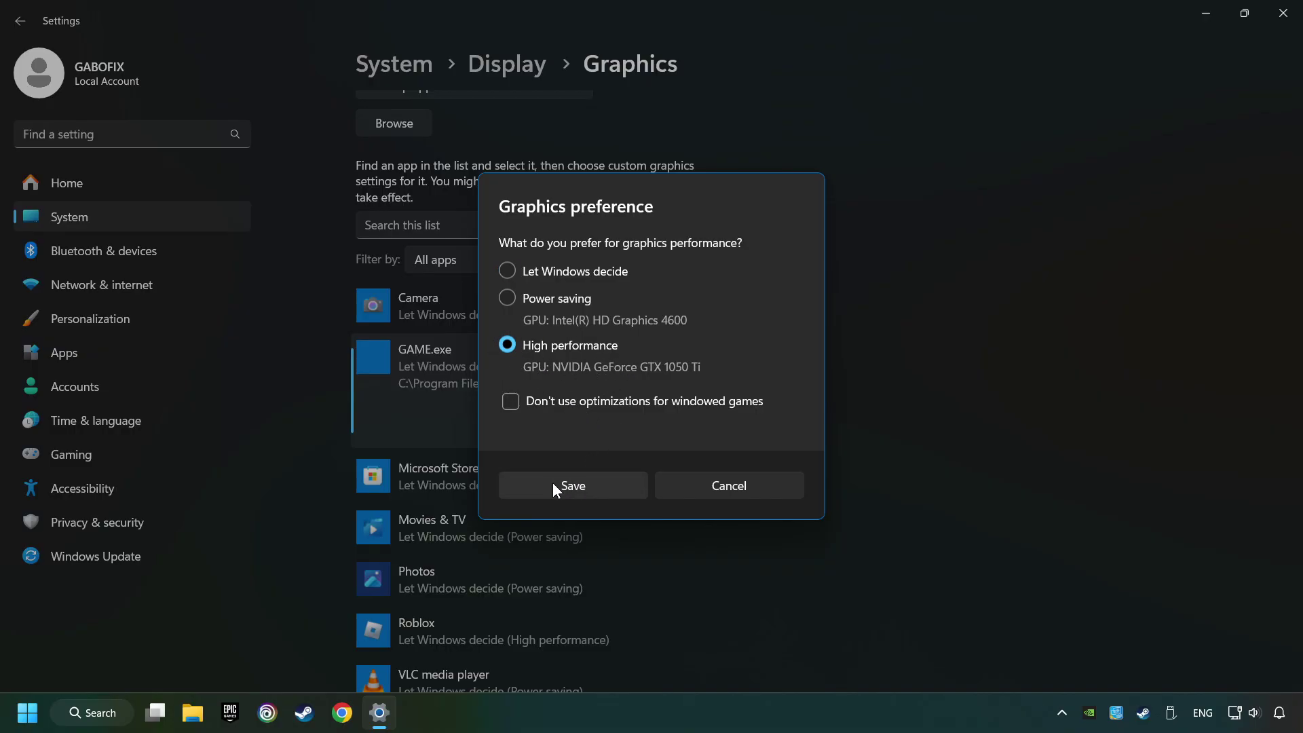
click(594, 483)
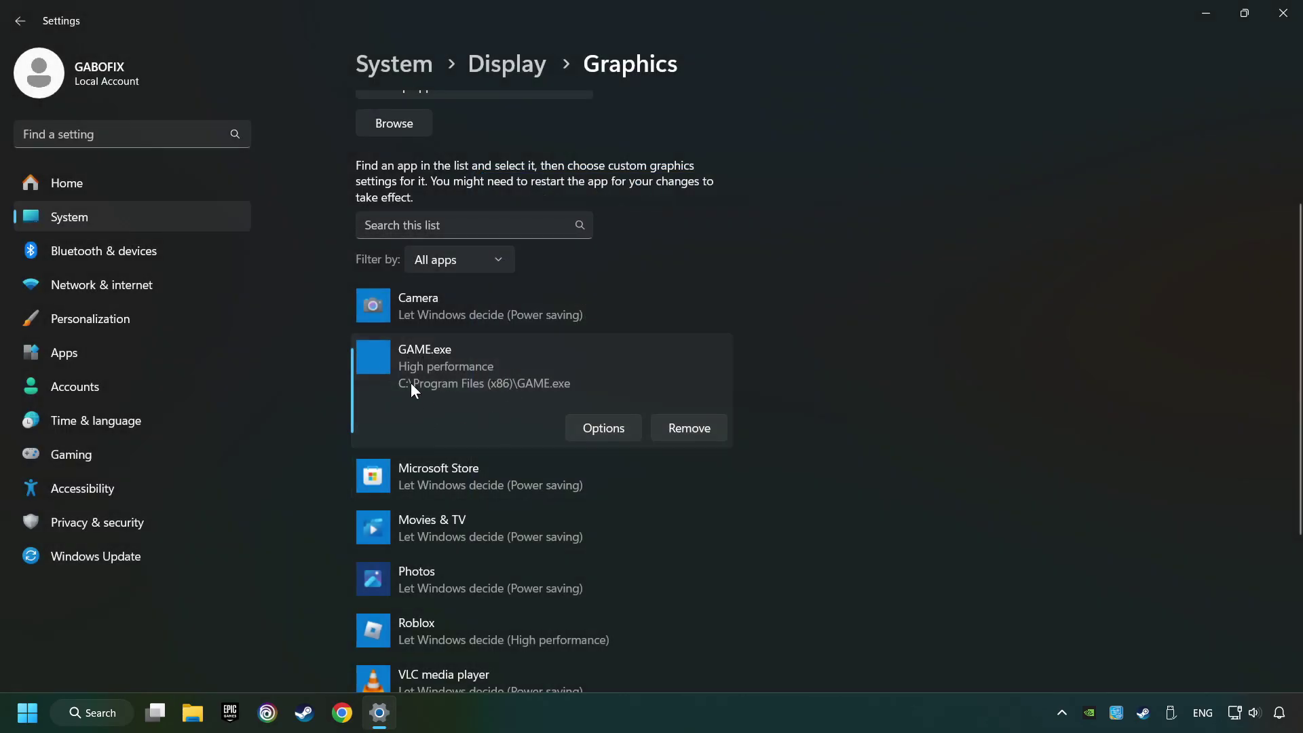
click(1272, 19)
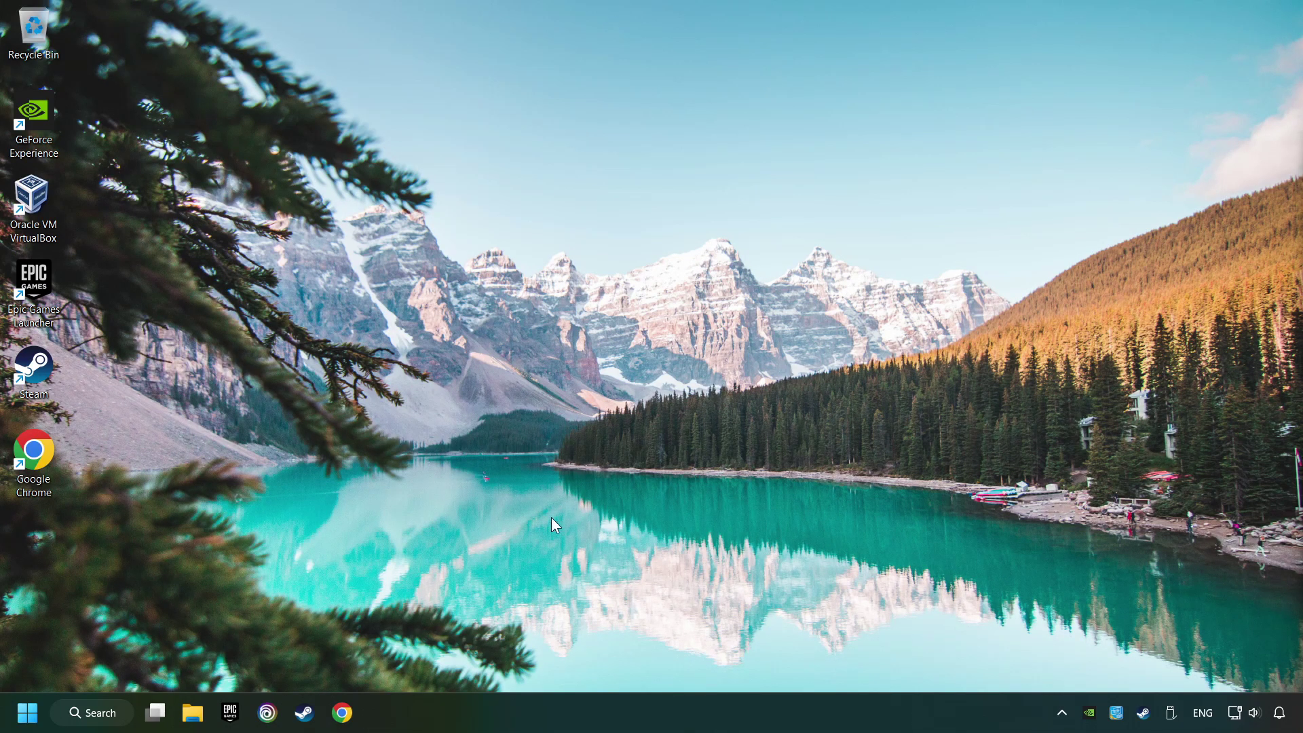
- Open the Steam Library and right-click GAME under Favorites
click(305, 713)
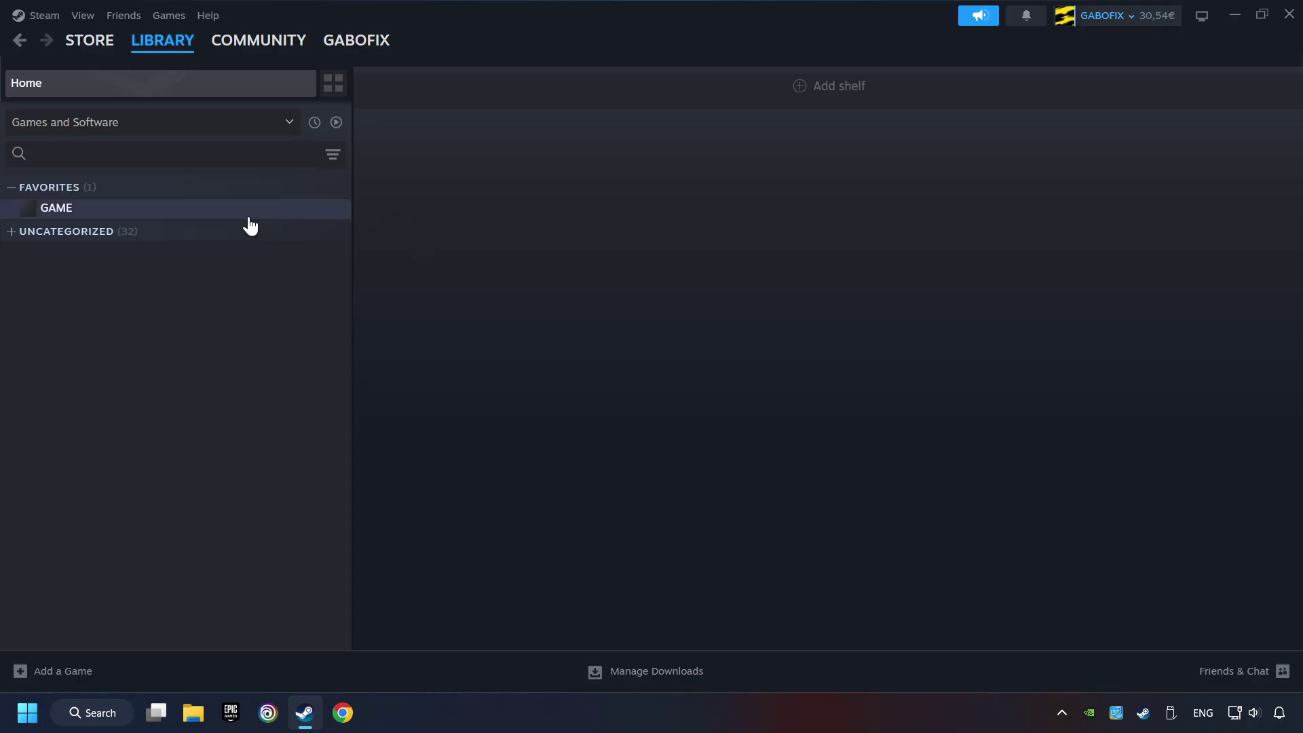
right_click(288, 213)
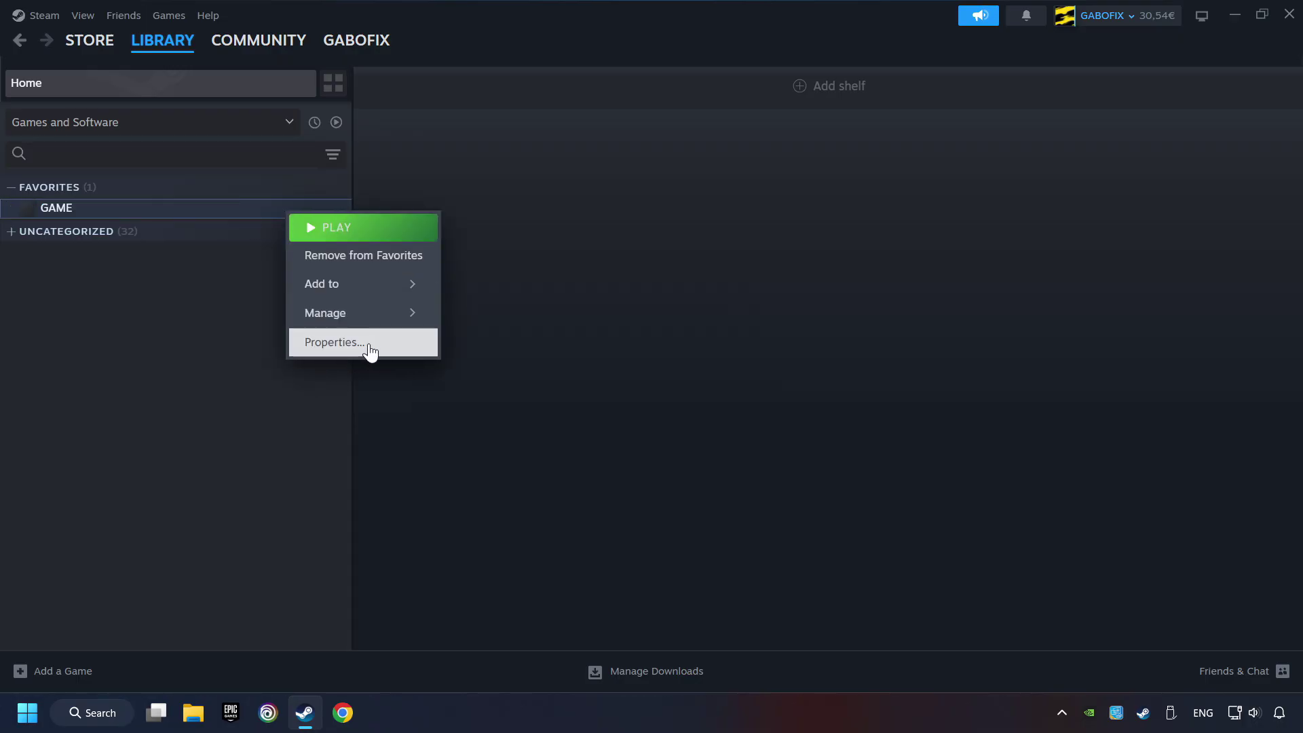
- Verify integrity of GAME's files from its Properties > Installed Files page
click(402, 348)
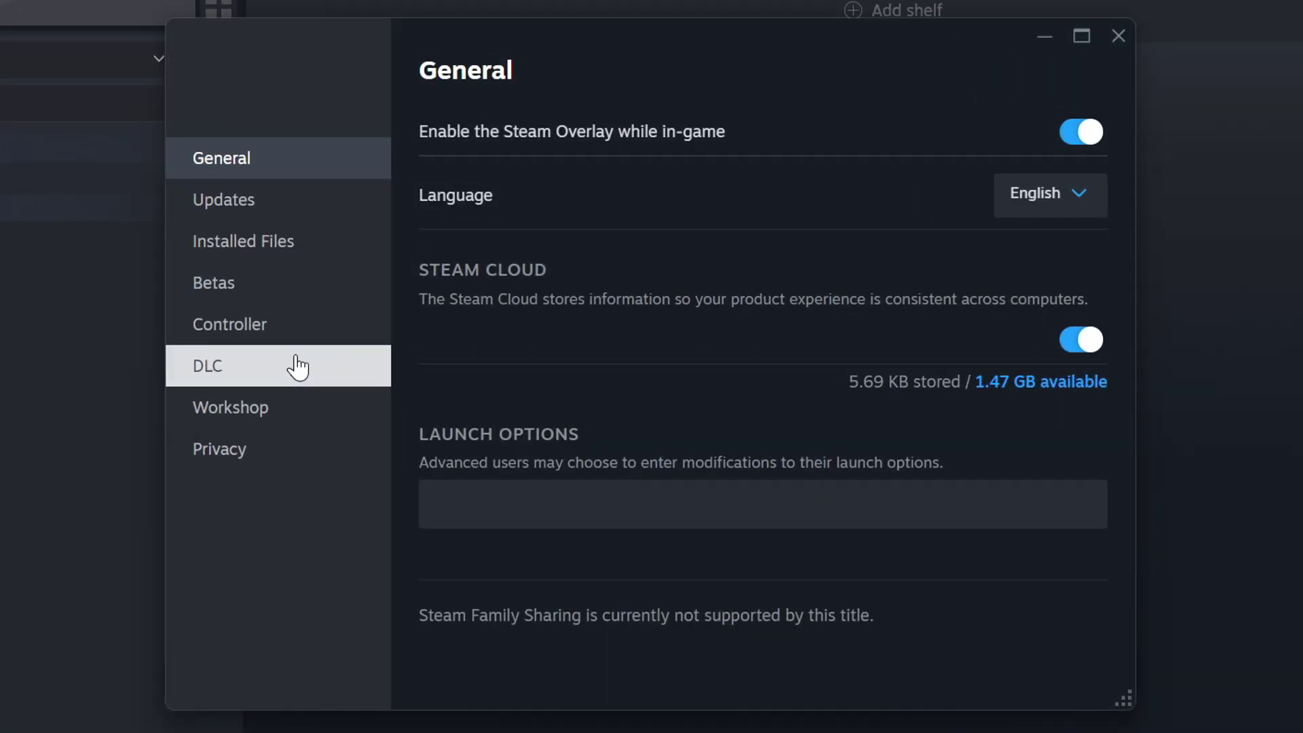
click(302, 254)
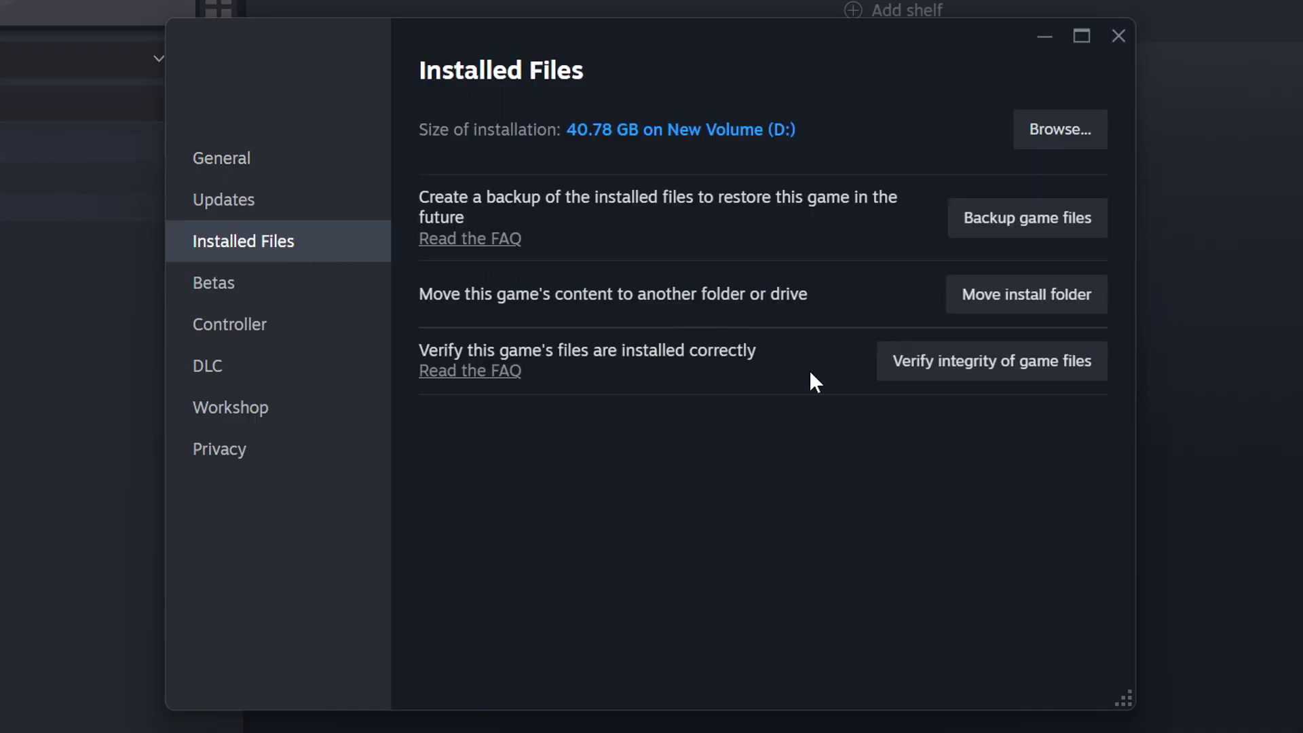
click(1009, 380)
- Browse to GAME's install folder and open the Compatibility tab of its Properties
click(1068, 141)
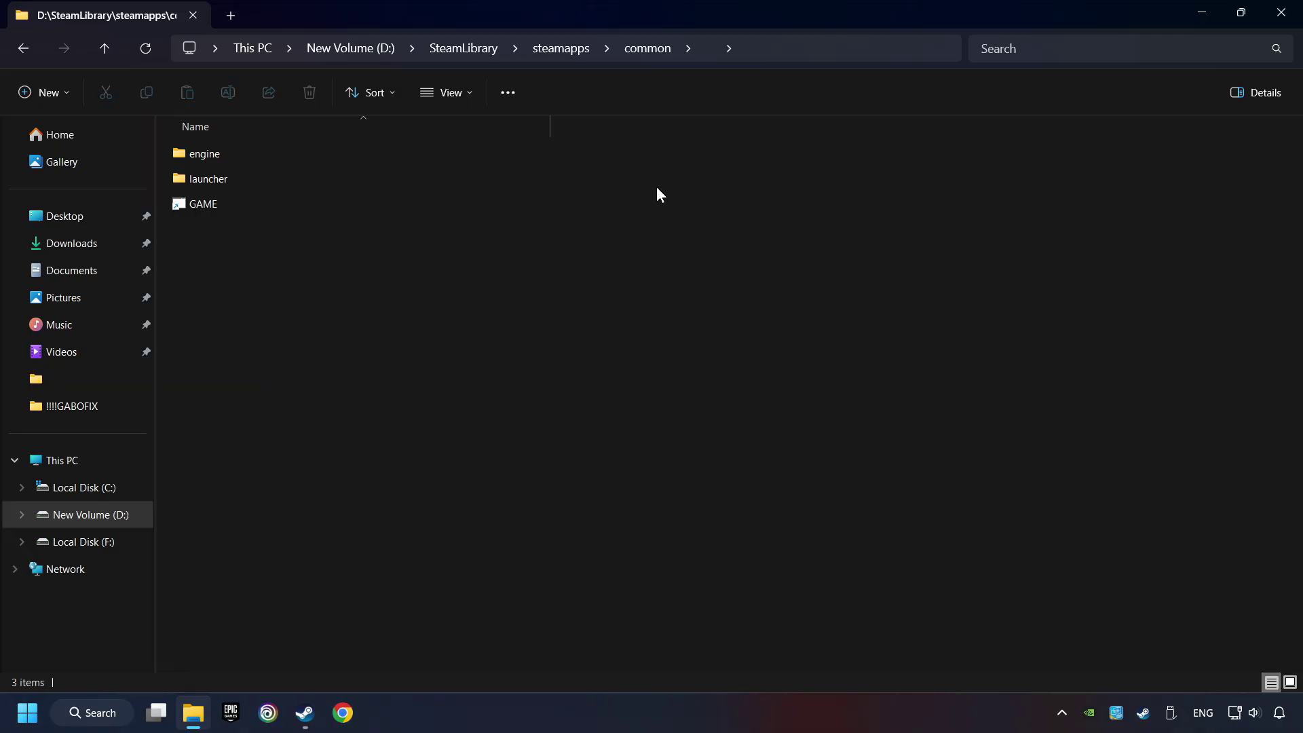
click(435, 202)
right_click(415, 202)
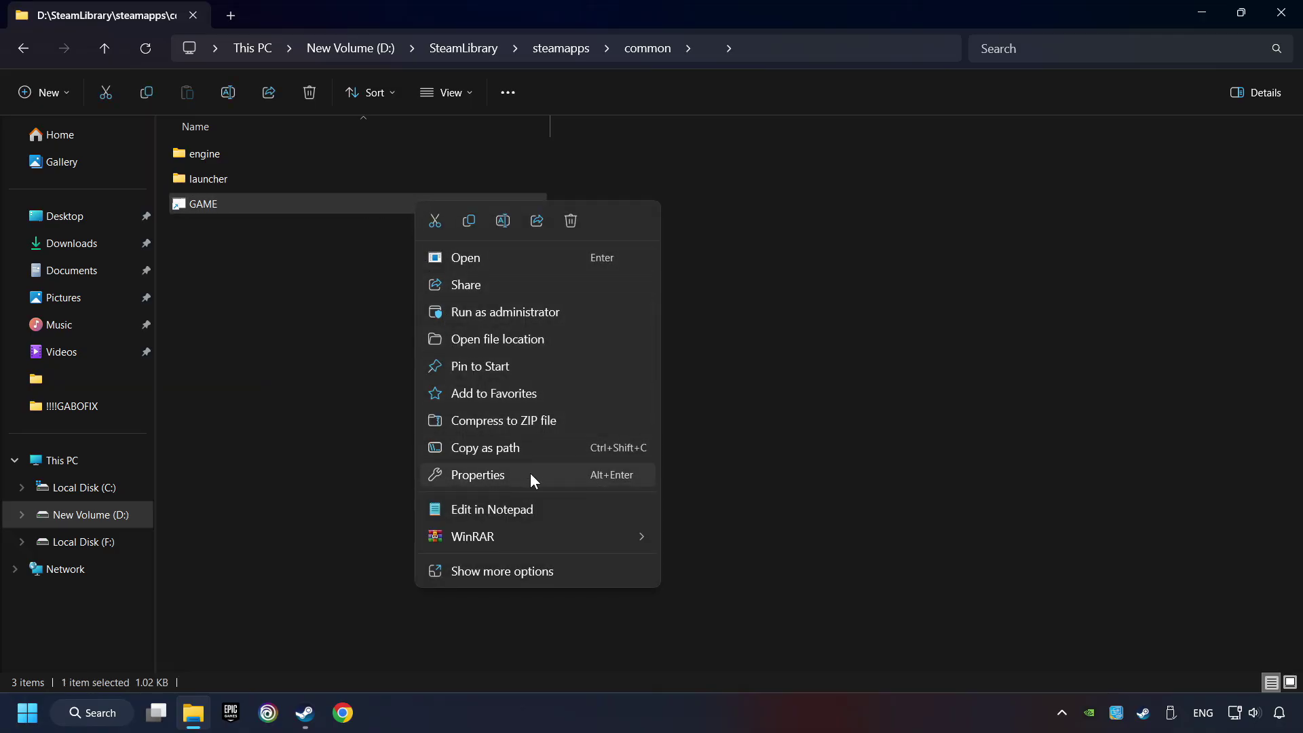
click(439, 478)
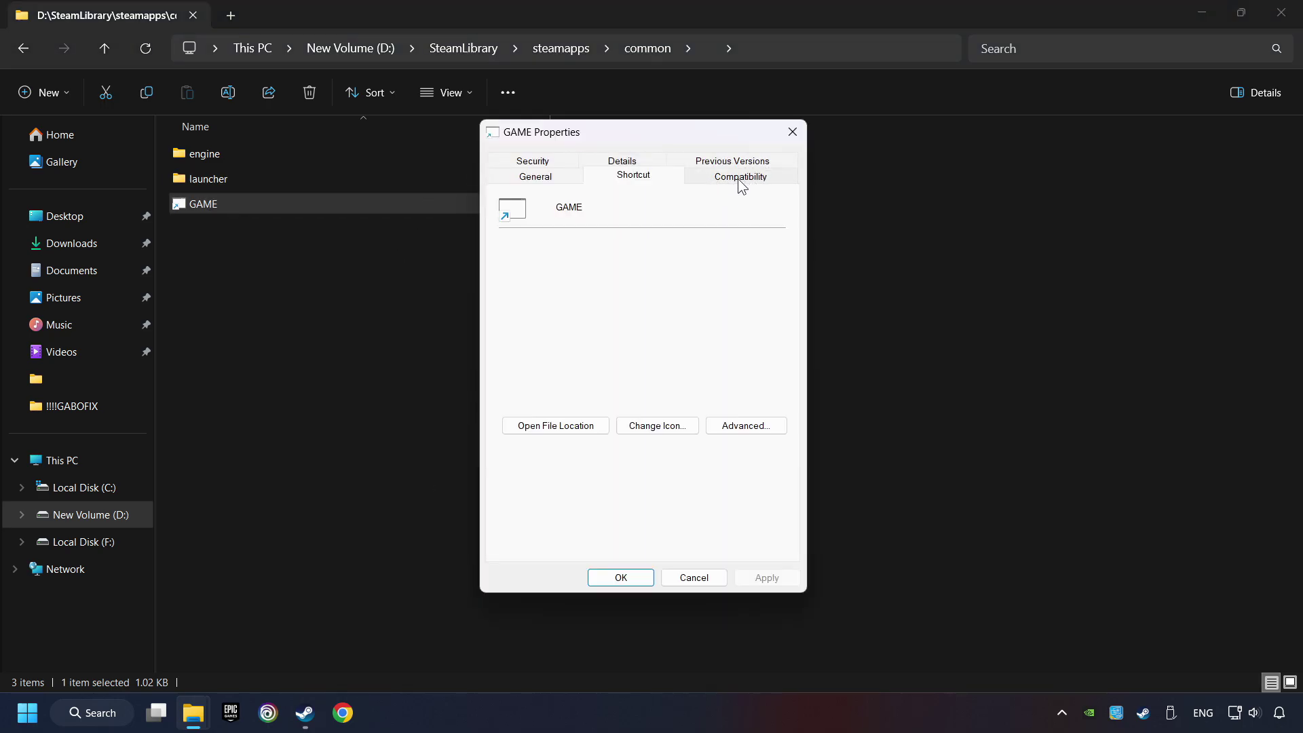
click(770, 178)
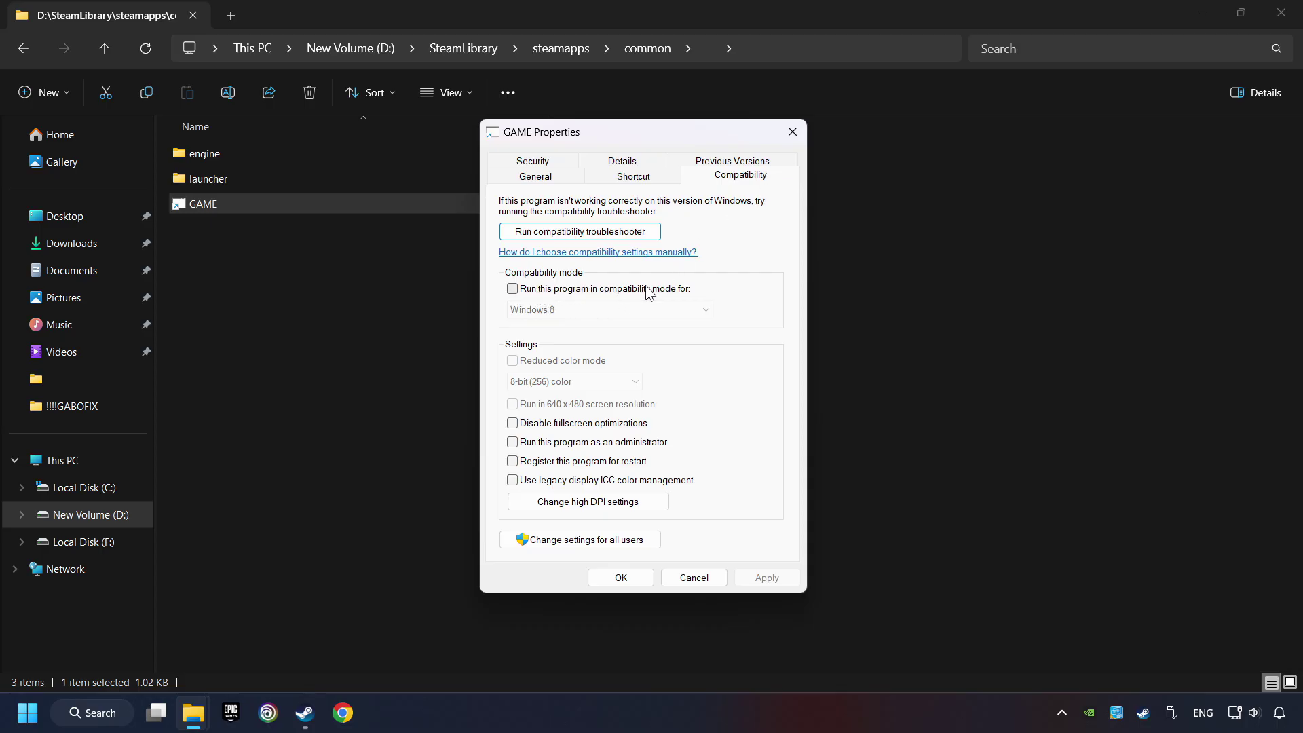
- Set Windows 8 compatibility mode, disable fullscreen optimizations, run as administrator, and apply
click(619, 291)
click(617, 307)
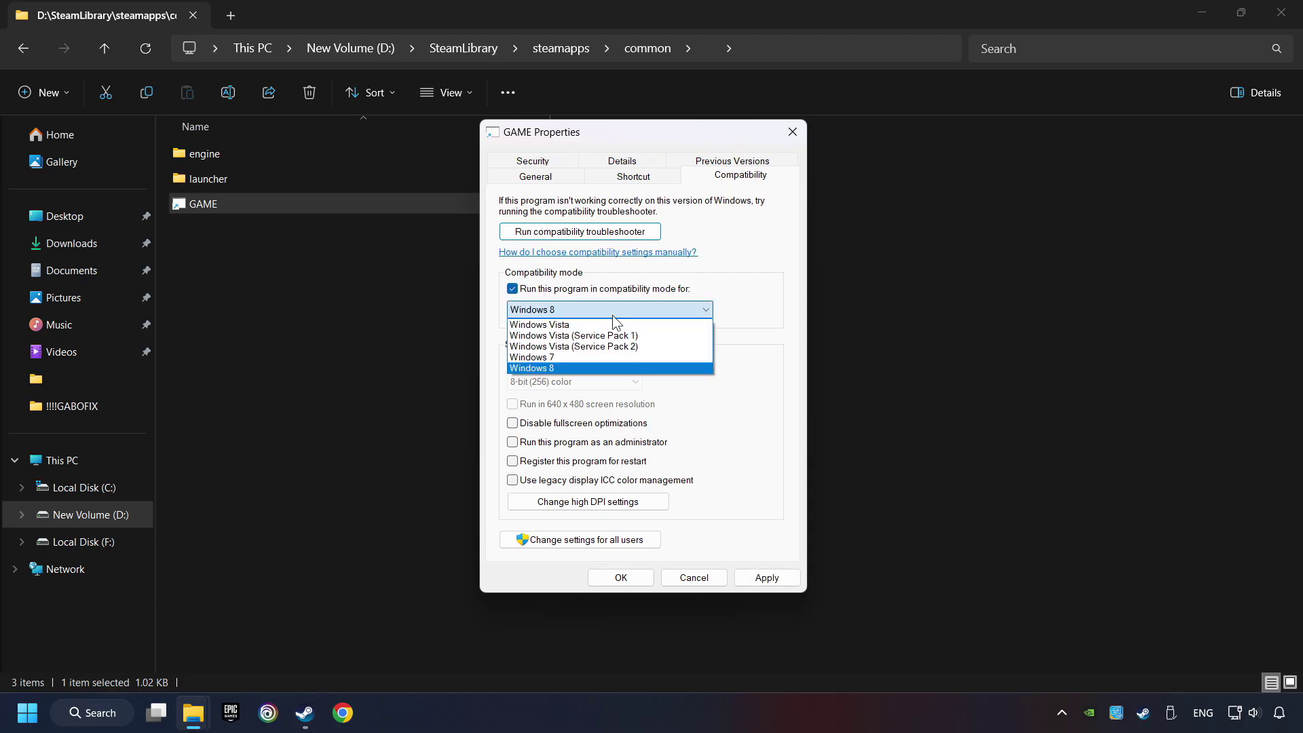
click(576, 367)
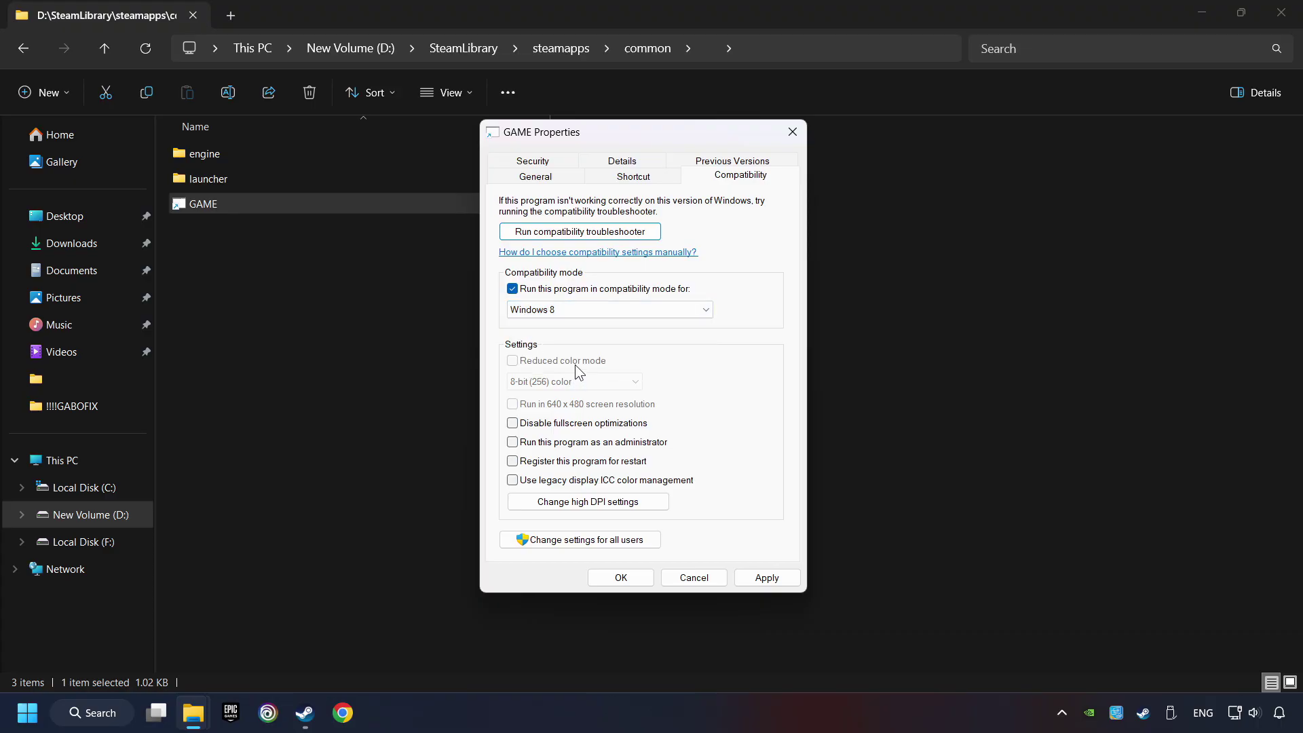
click(522, 424)
click(513, 443)
click(772, 579)
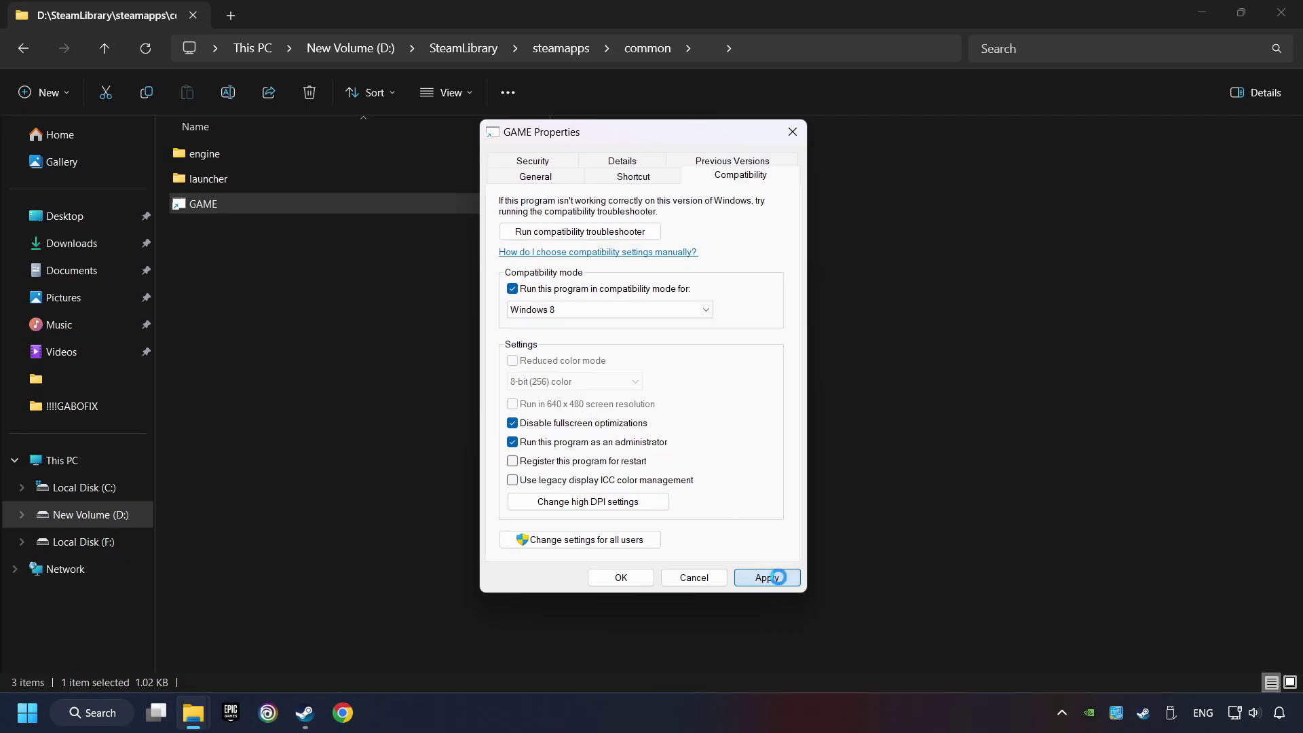
click(621, 578)
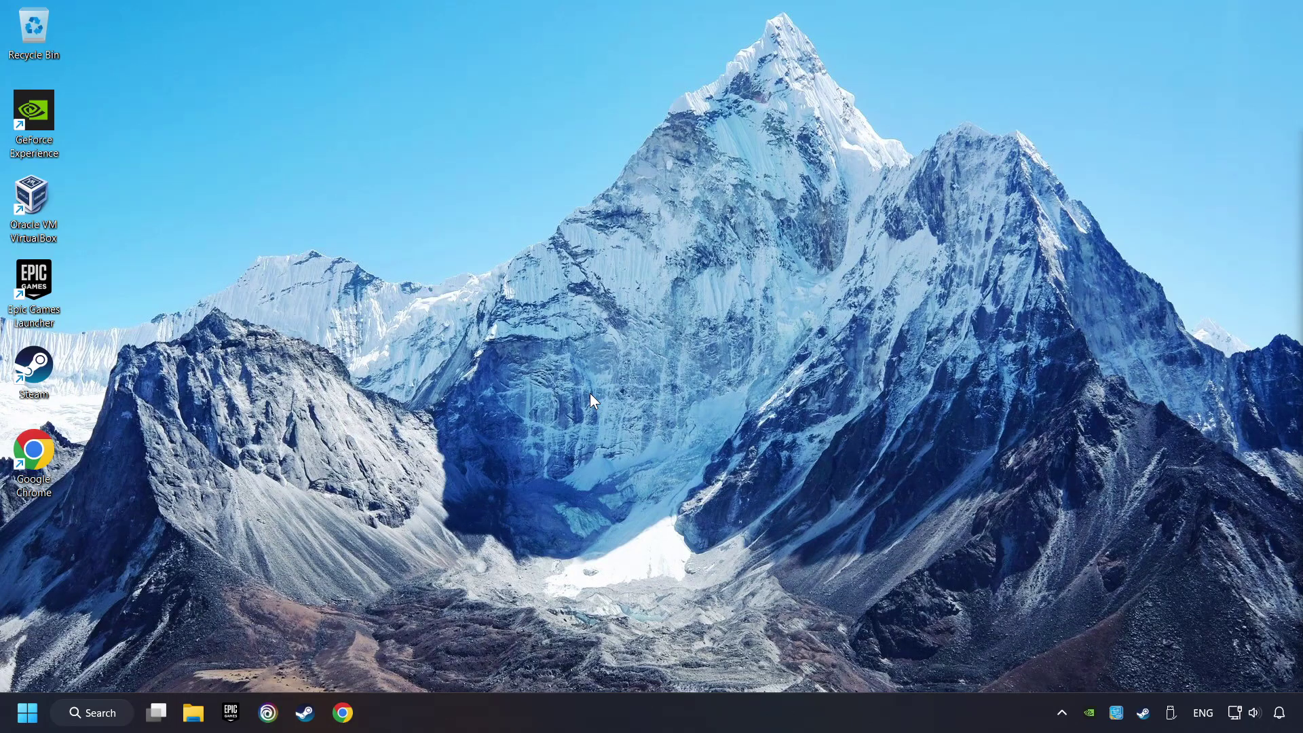
- In Chrome, load the DirectX End-User Runtime download page and the Visual C++ Redistributable page in a second tab
click(344, 712)
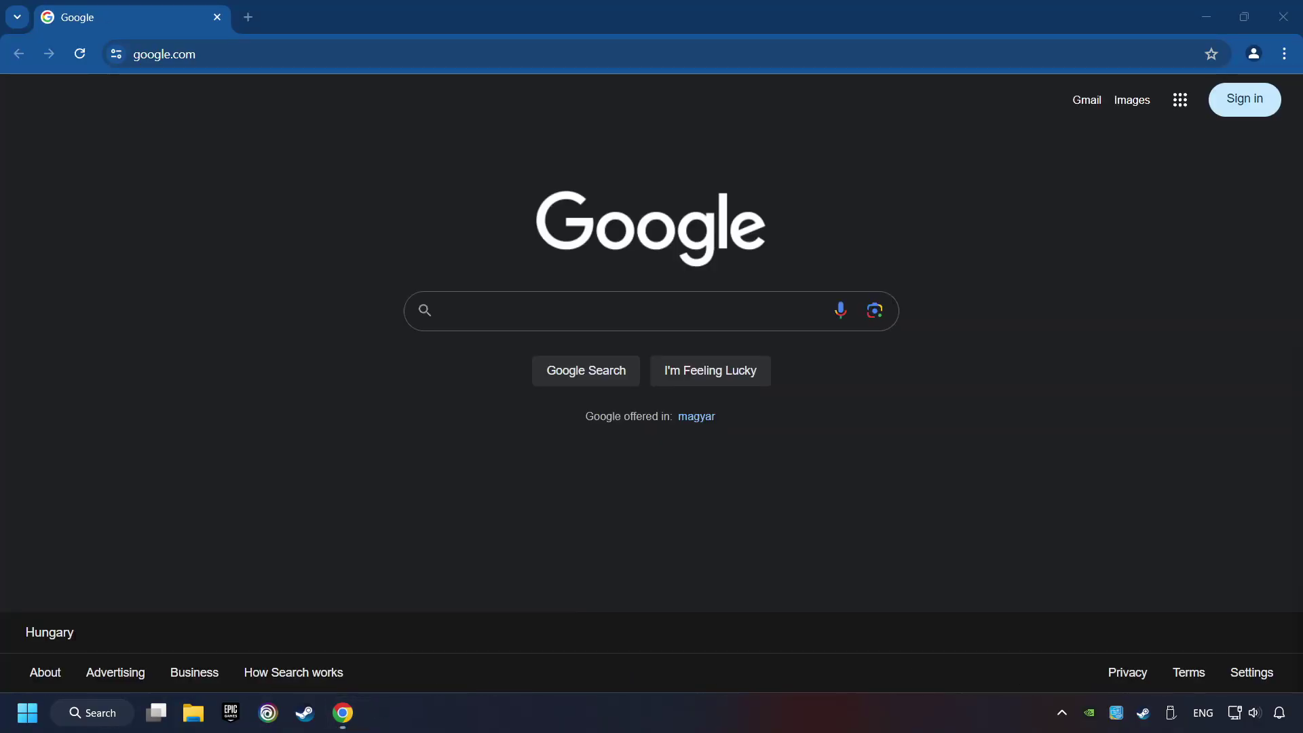
click(247, 51)
text(https://www.microsoft.com/en-US/download/details.aspx?id=35)
key(Return)
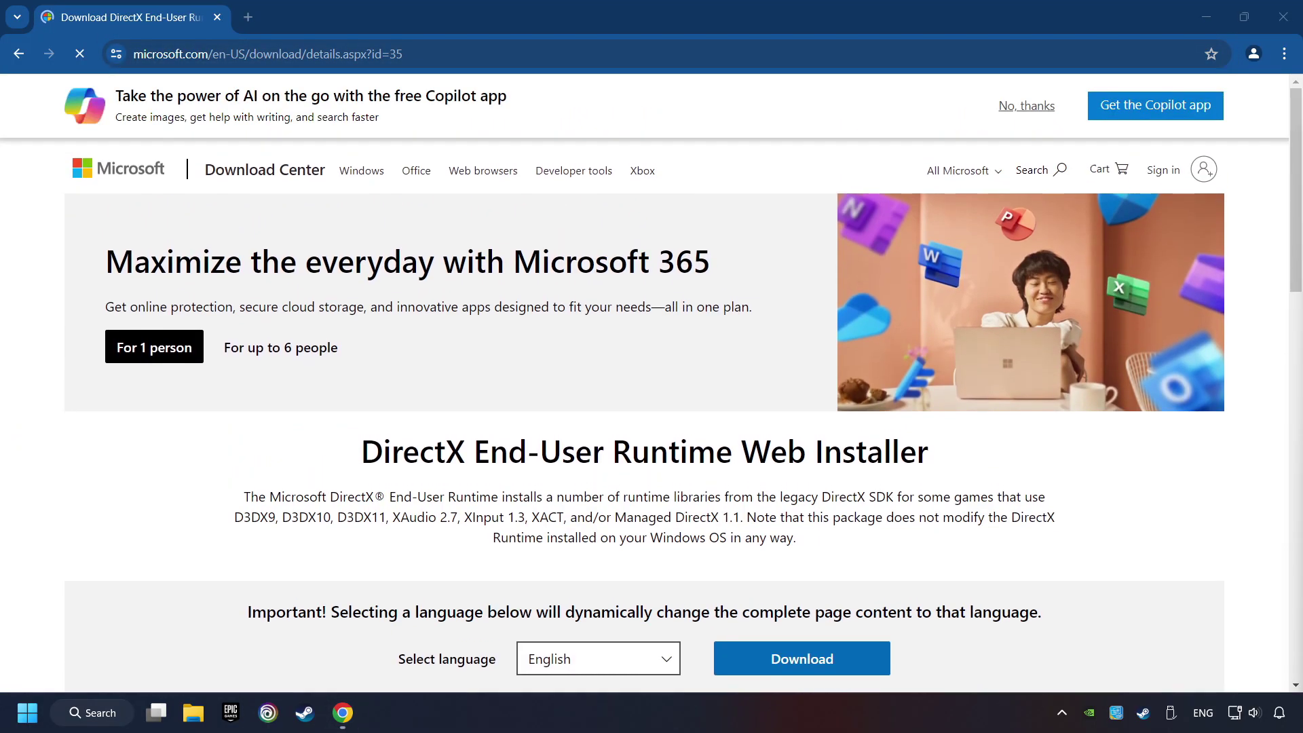
click(248, 17)
text(https://learn.microsoft.com/en-us/cpp/windows/latest-supported-vc-redist?view=msvc-160)
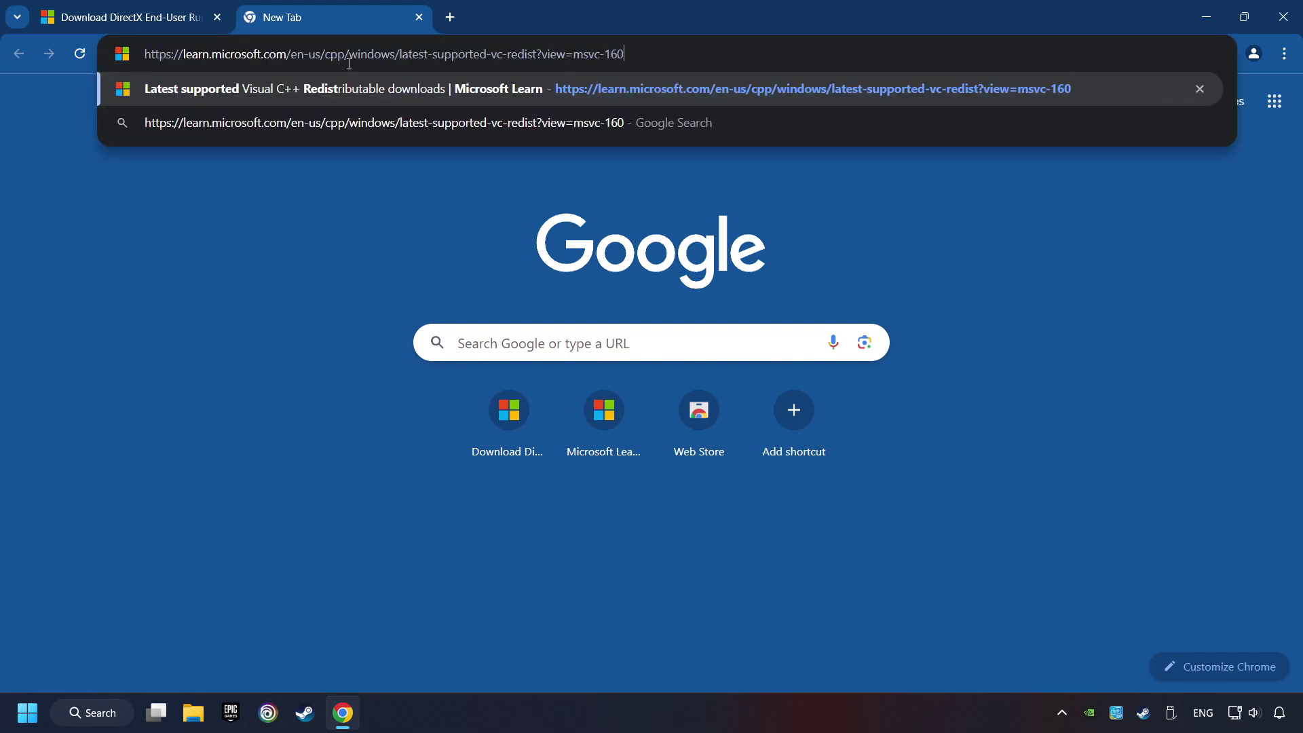
key(Return)
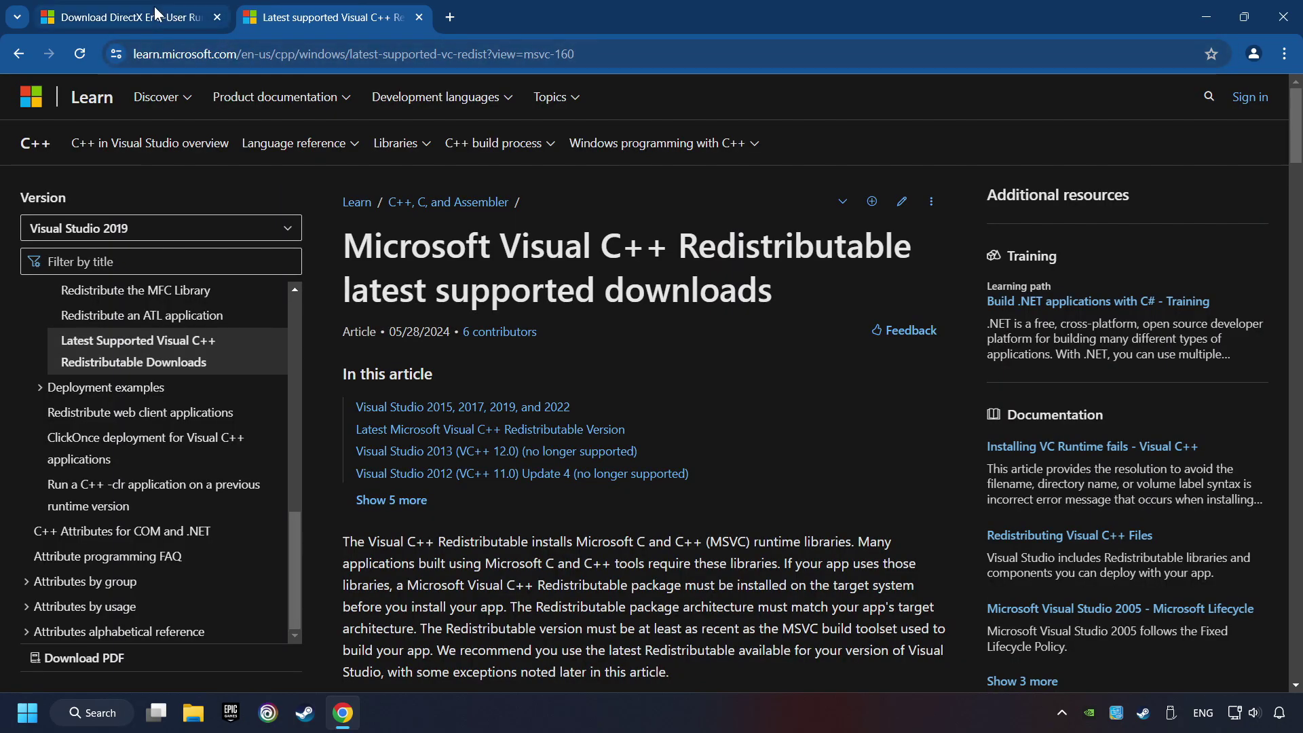
- Back on the DirectX page, download the Web Installer dxwebsetup.exe
click(155, 12)
scroll(391, 360, down, 1)
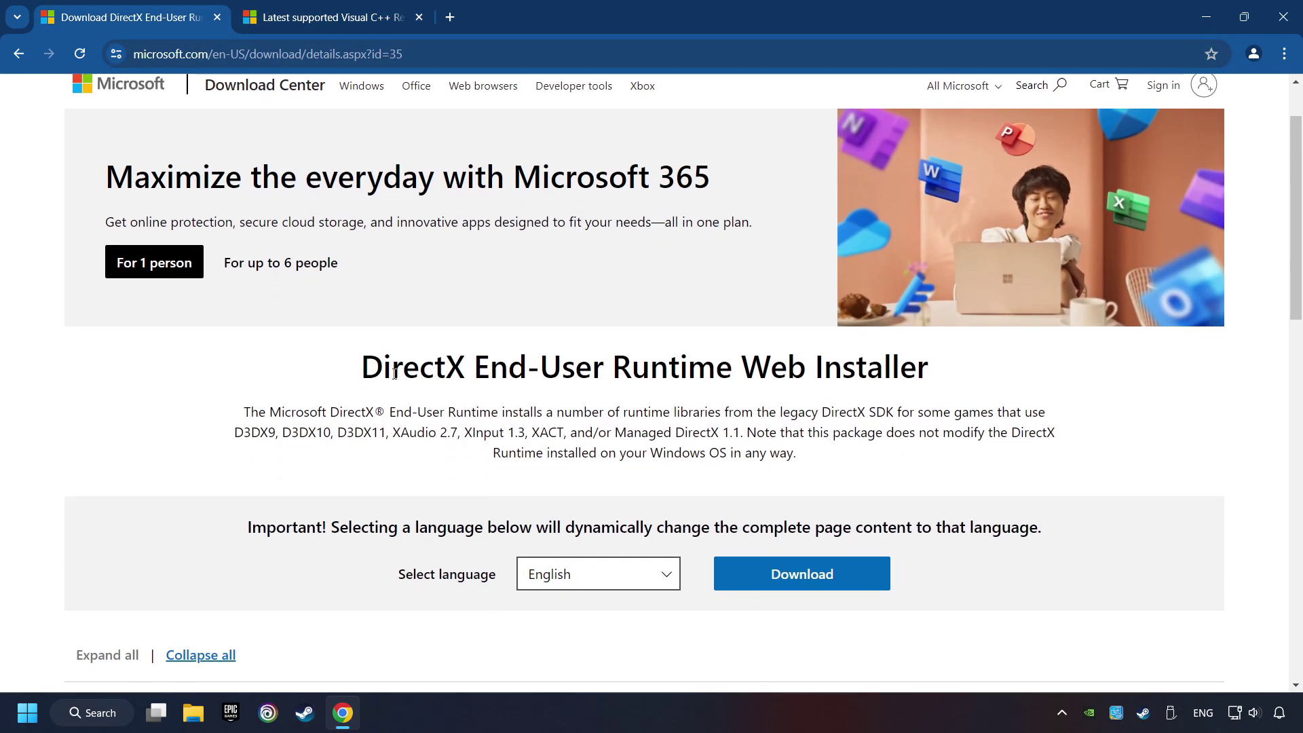
scroll(379, 367, down, 1)
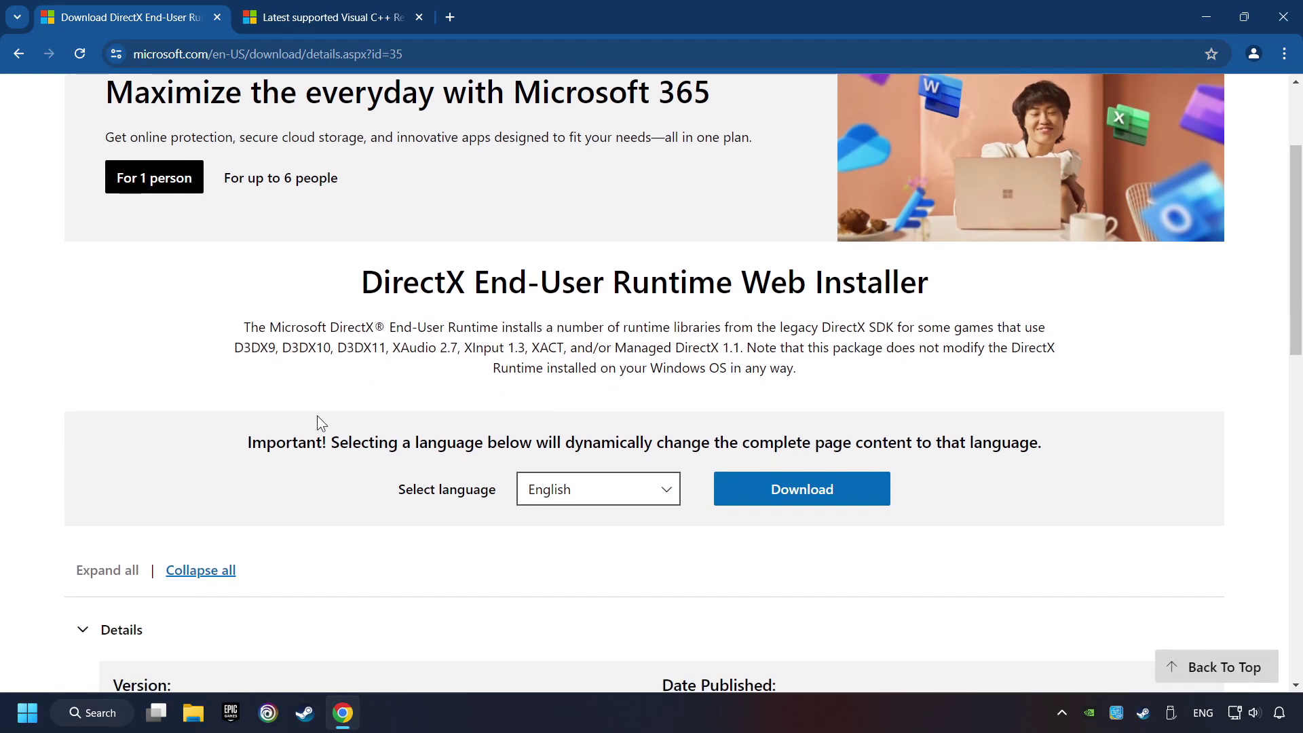
click(812, 497)
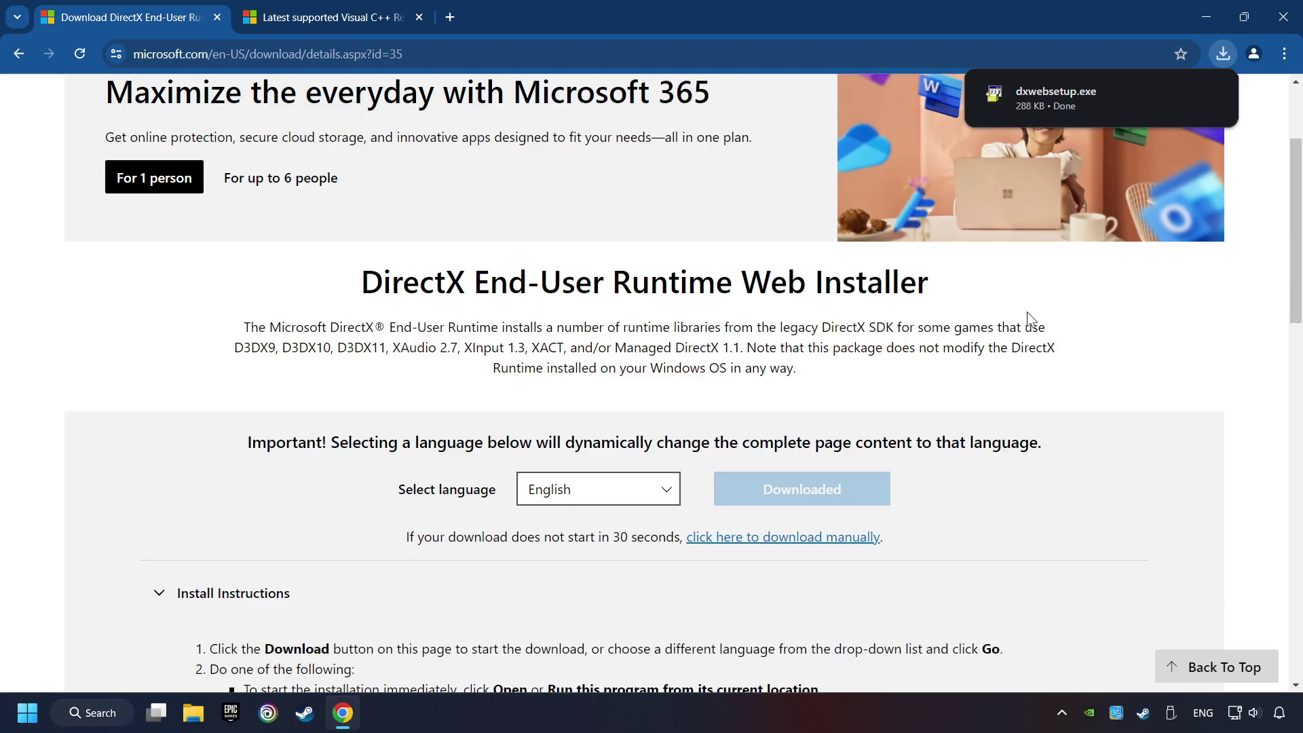
- Run dxwebsetup.exe, accept the licence, decline the Bing Bar, and finish DirectX Setup
mouse_move(1017, 94)
click(1111, 96)
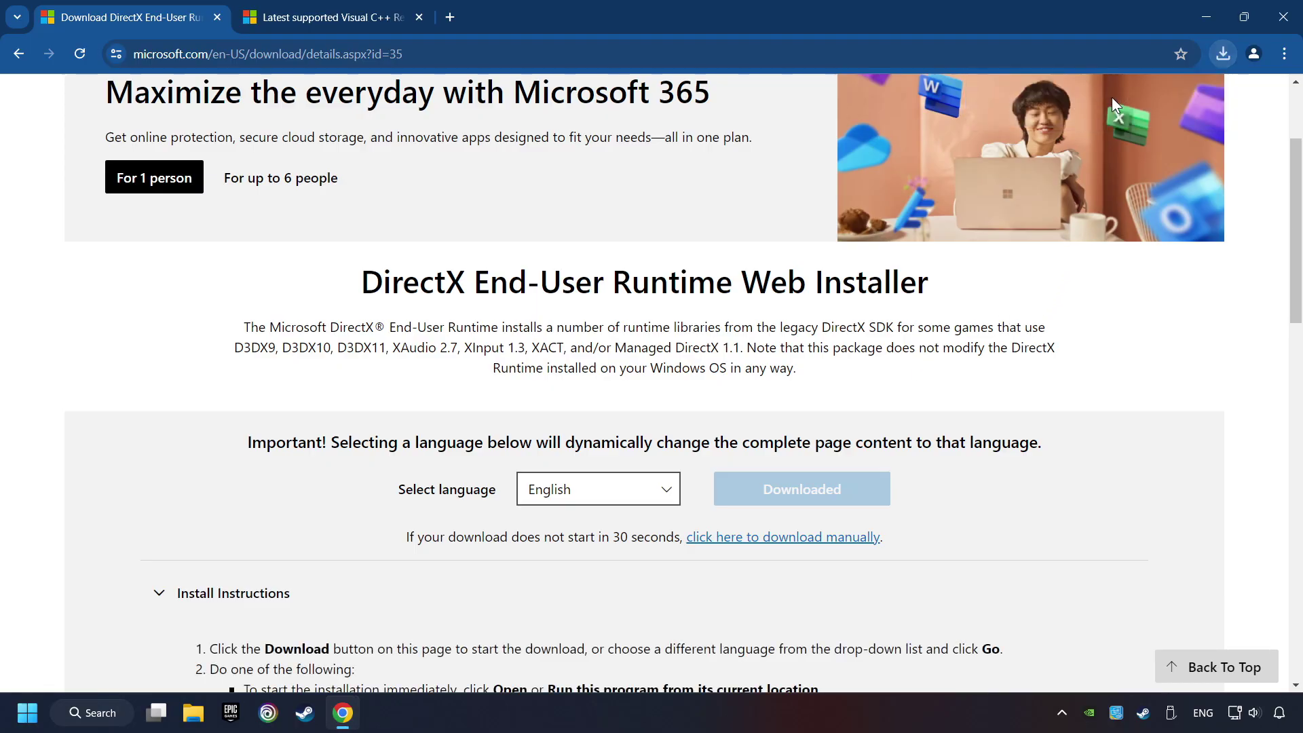
drag(435, 124, 759, 215)
scroll(825, 380, down, 10)
scroll(781, 428, up, 10)
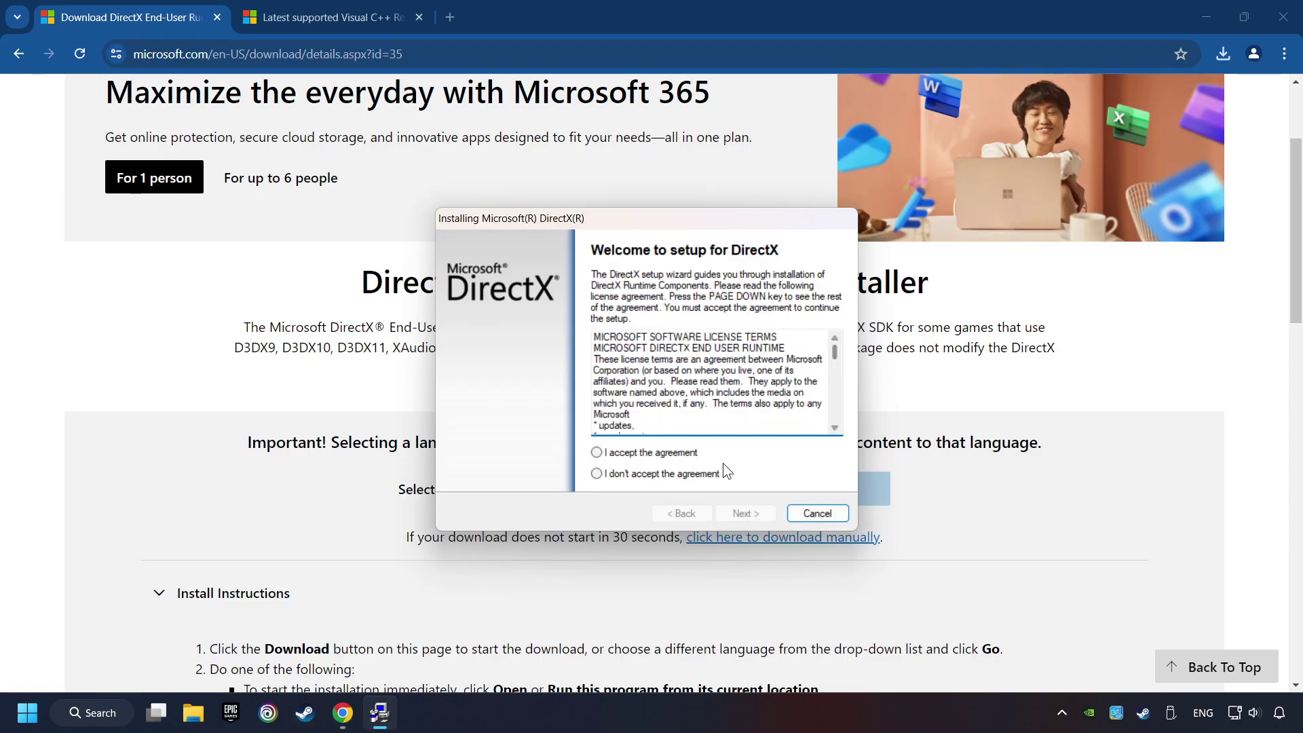
click(674, 455)
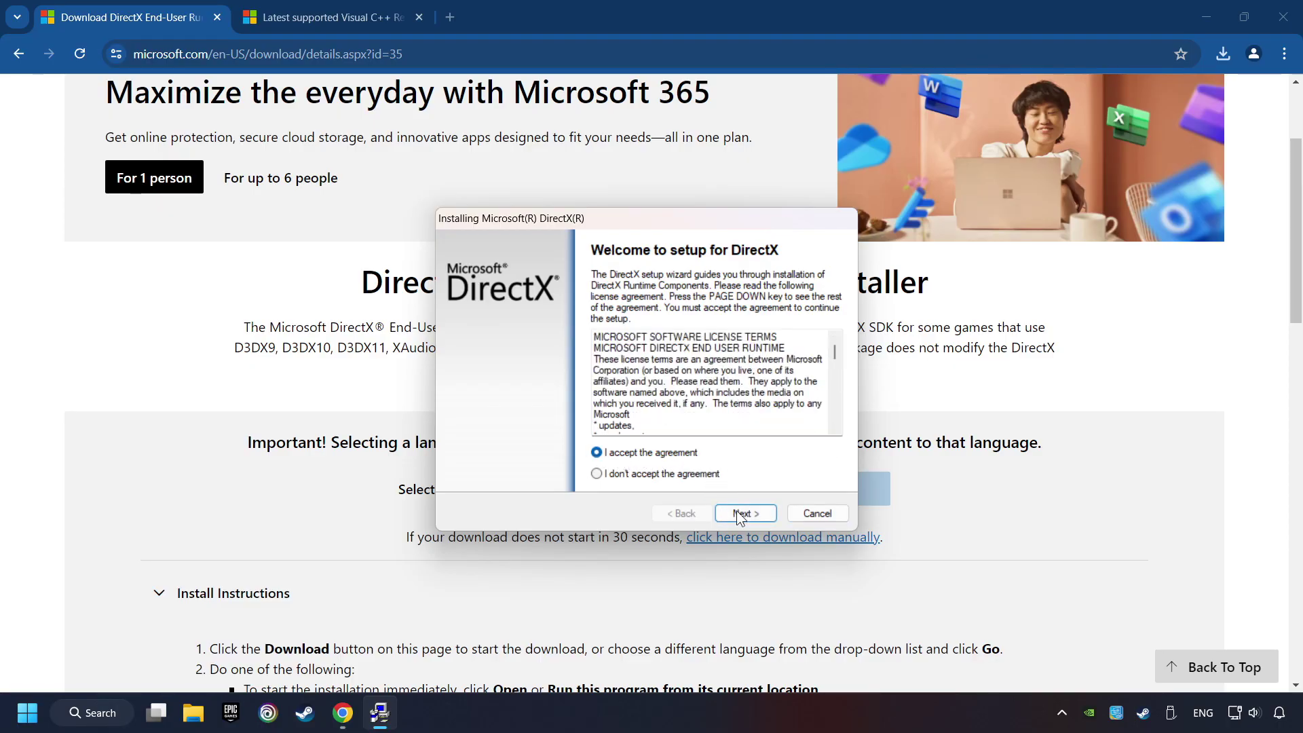
click(745, 514)
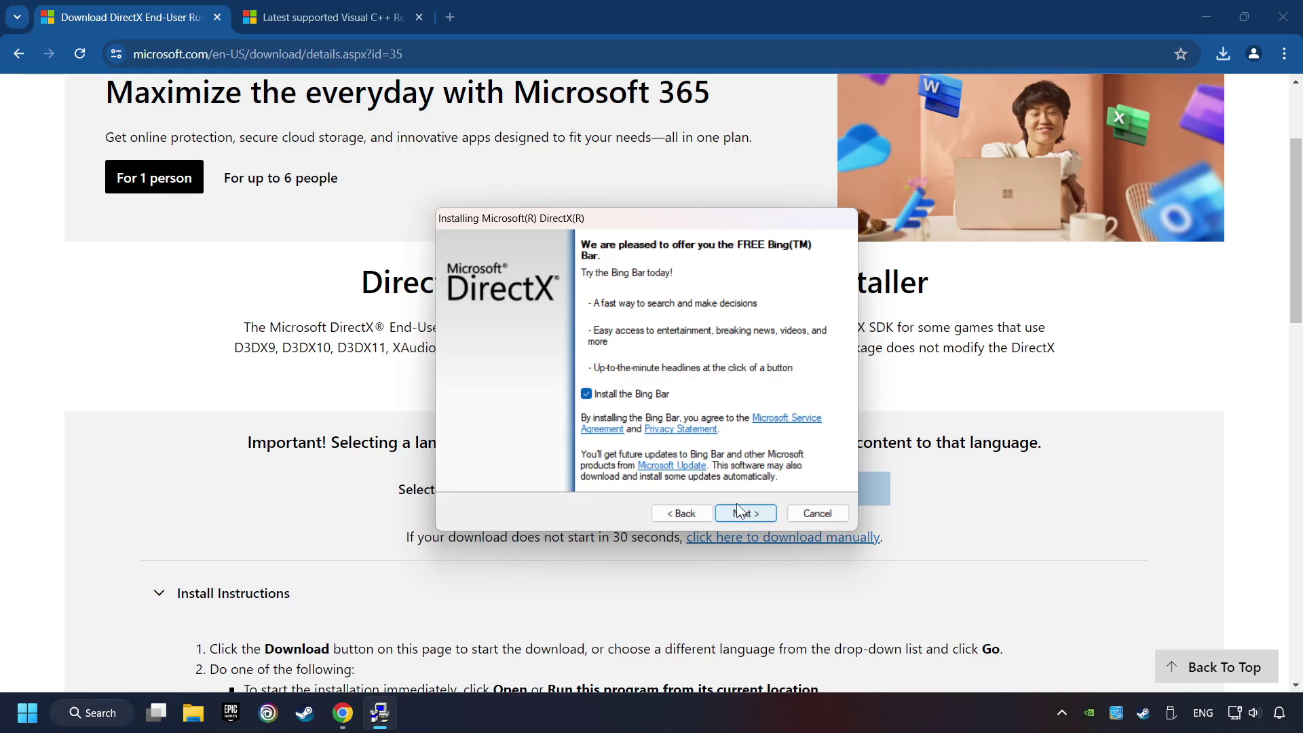
click(588, 395)
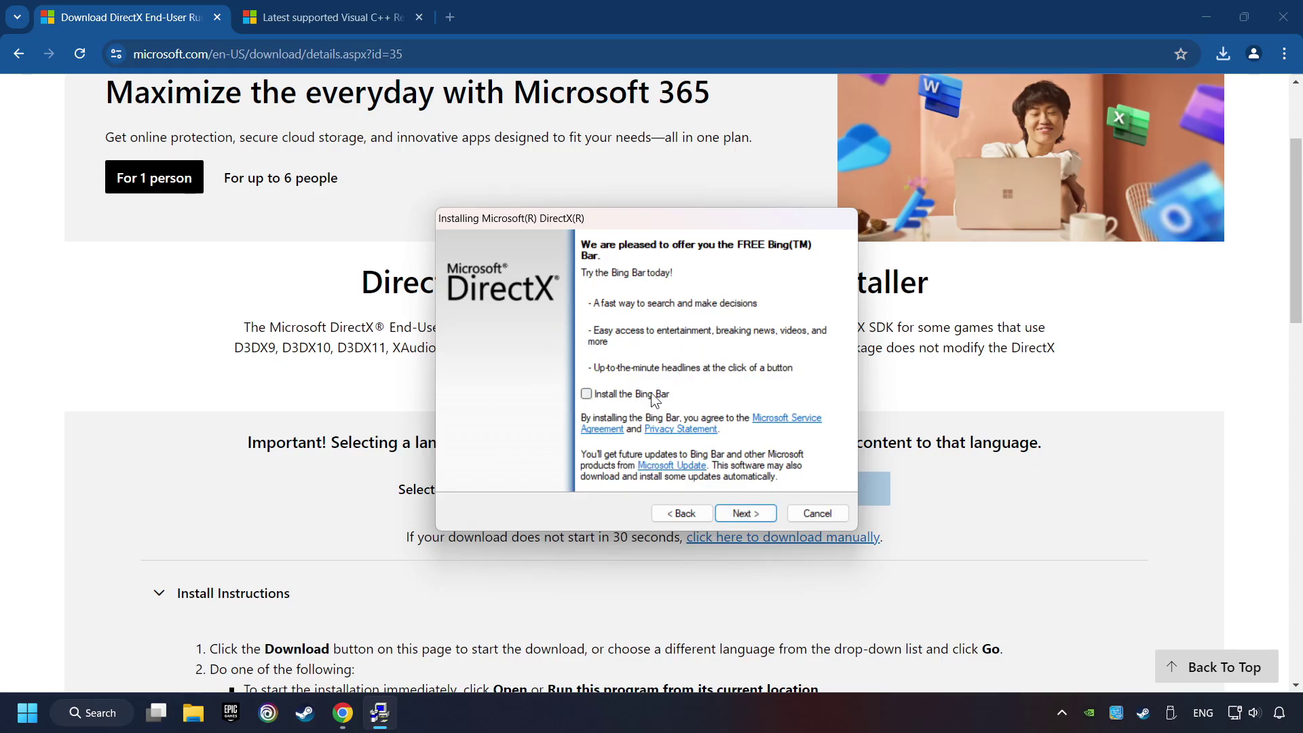
click(747, 514)
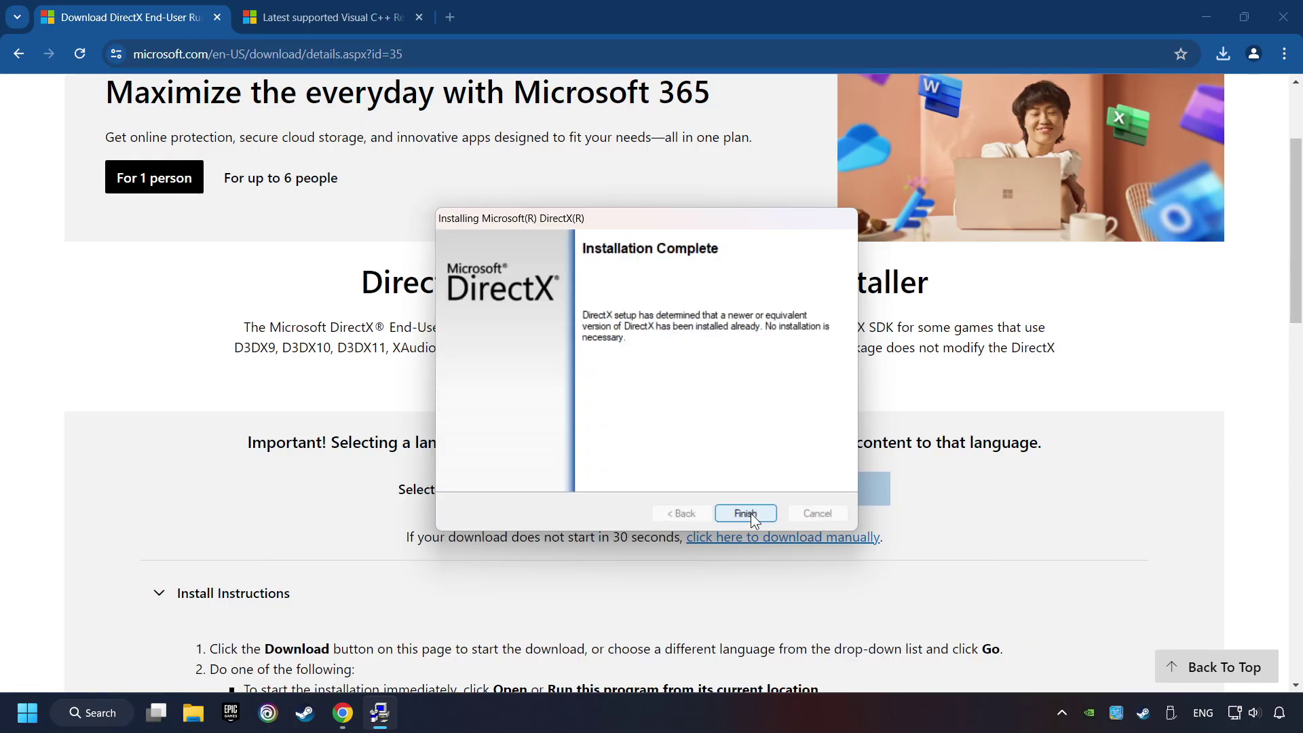
click(743, 511)
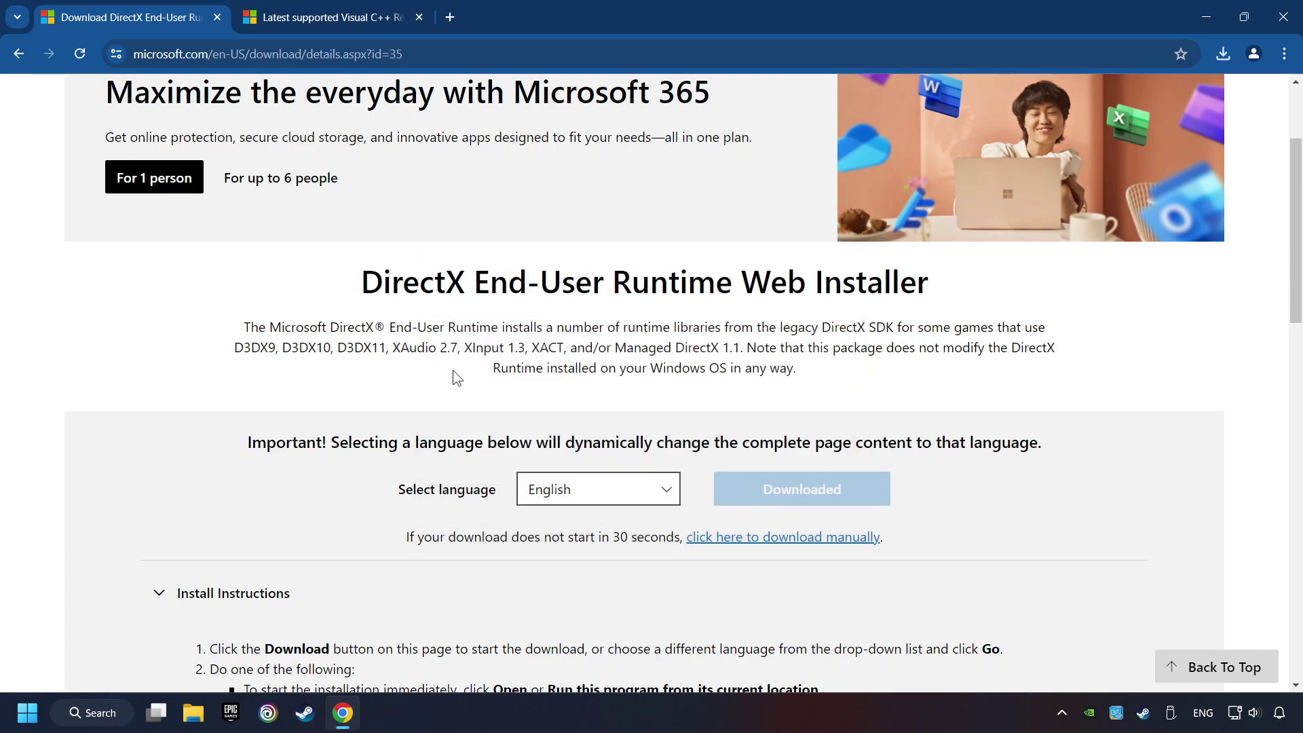
- Download the ARM64, x86 and x64 Visual C++ Redistributable installers from Microsoft Learn
click(317, 18)
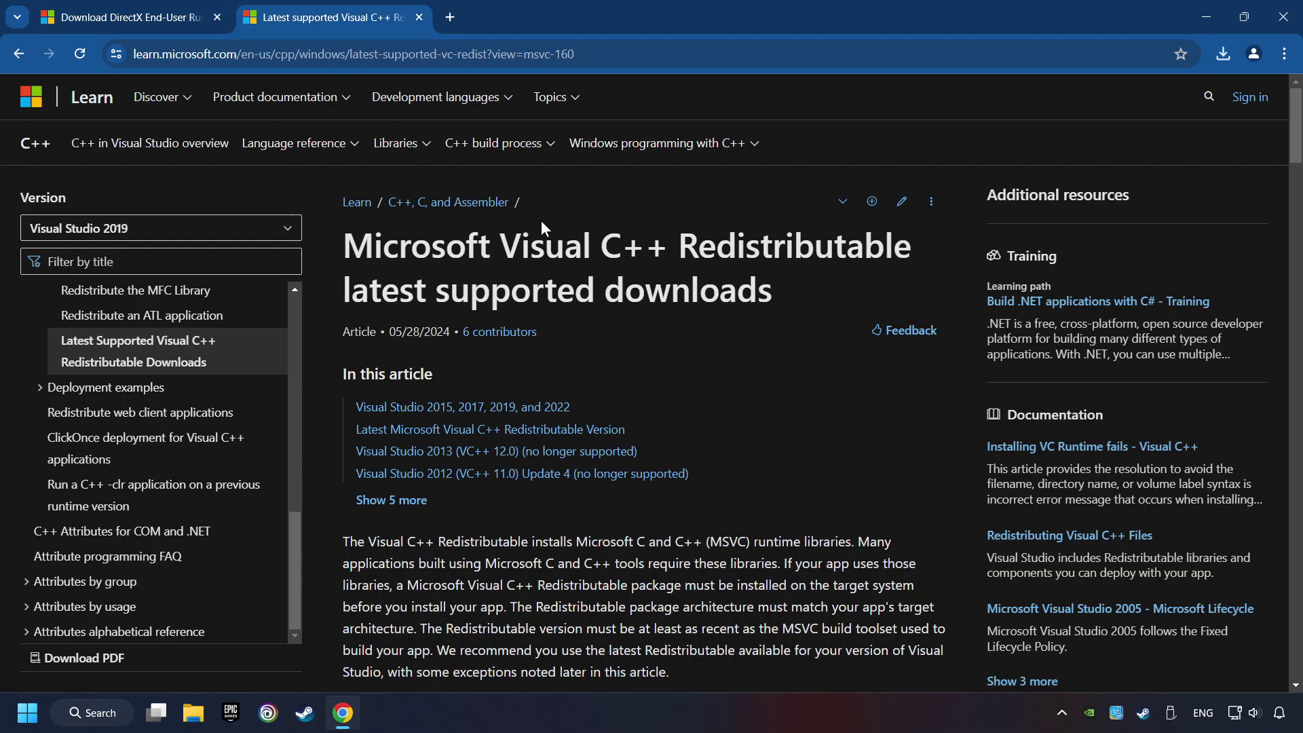
scroll(1279, 138, down, 10)
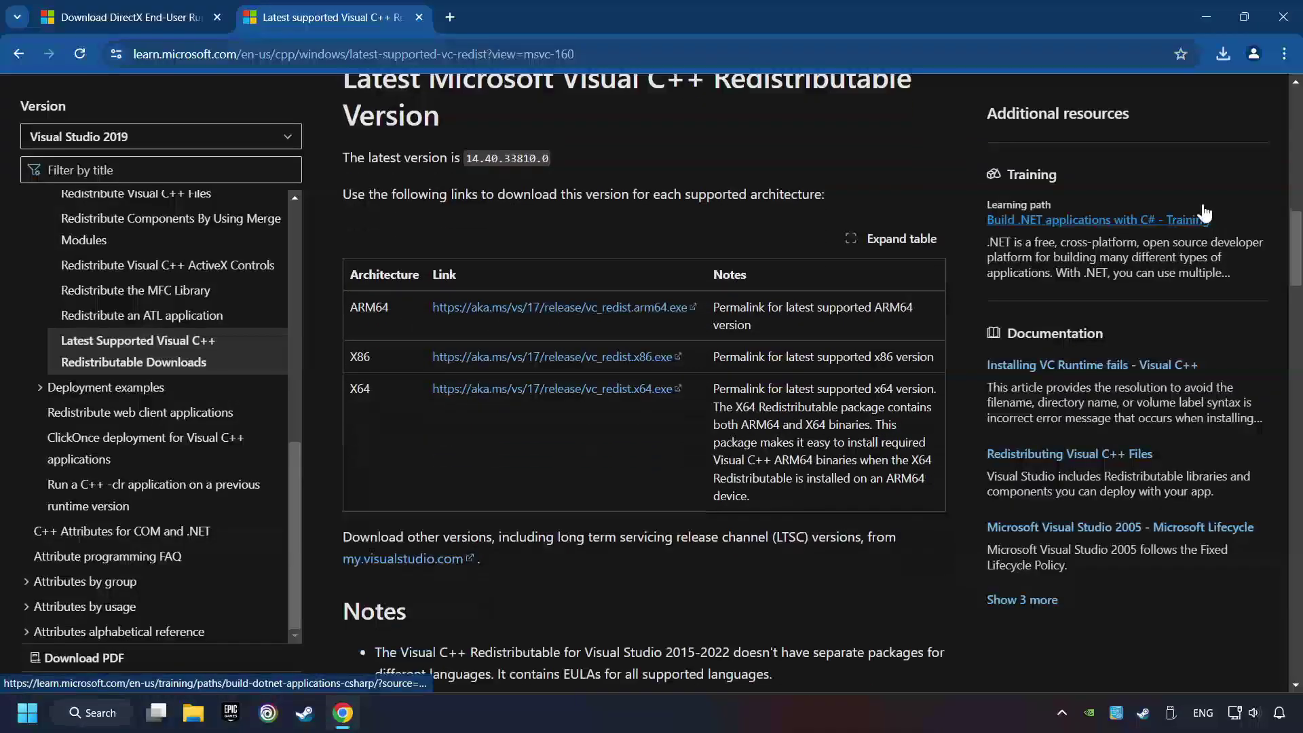
click(520, 313)
click(523, 360)
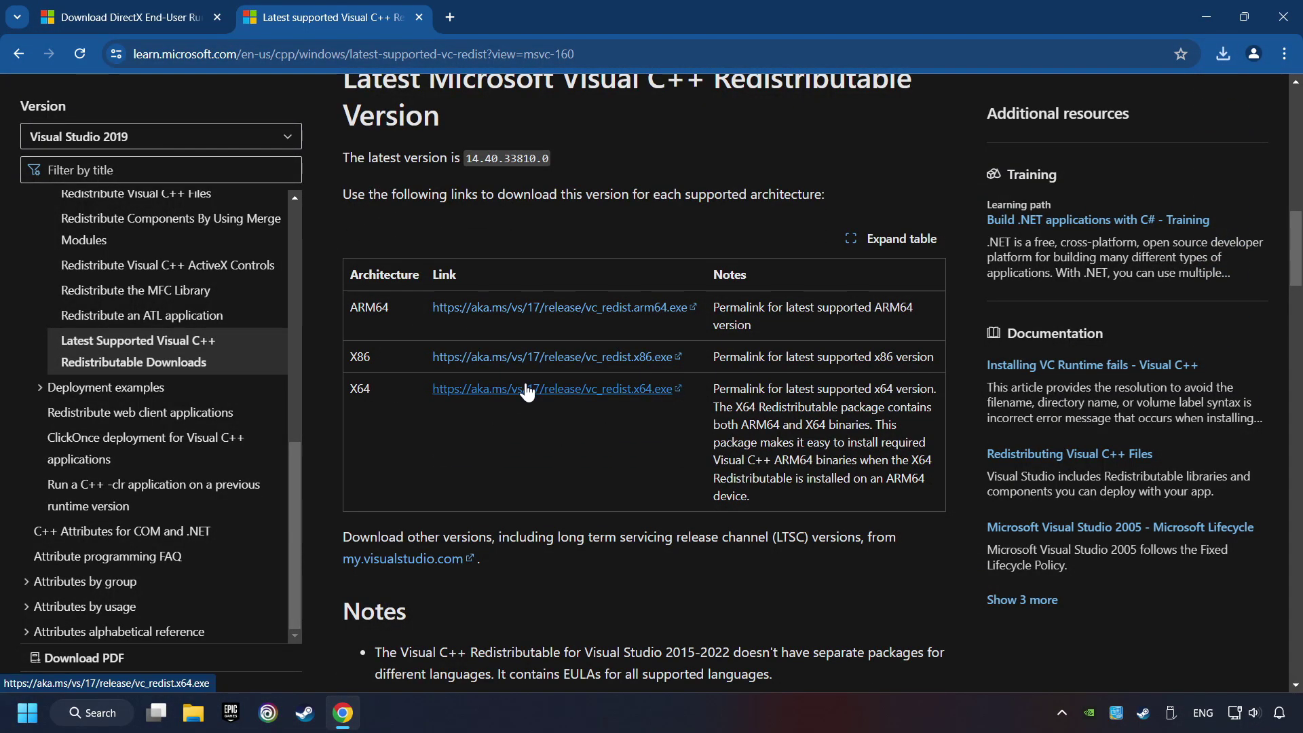
click(526, 389)
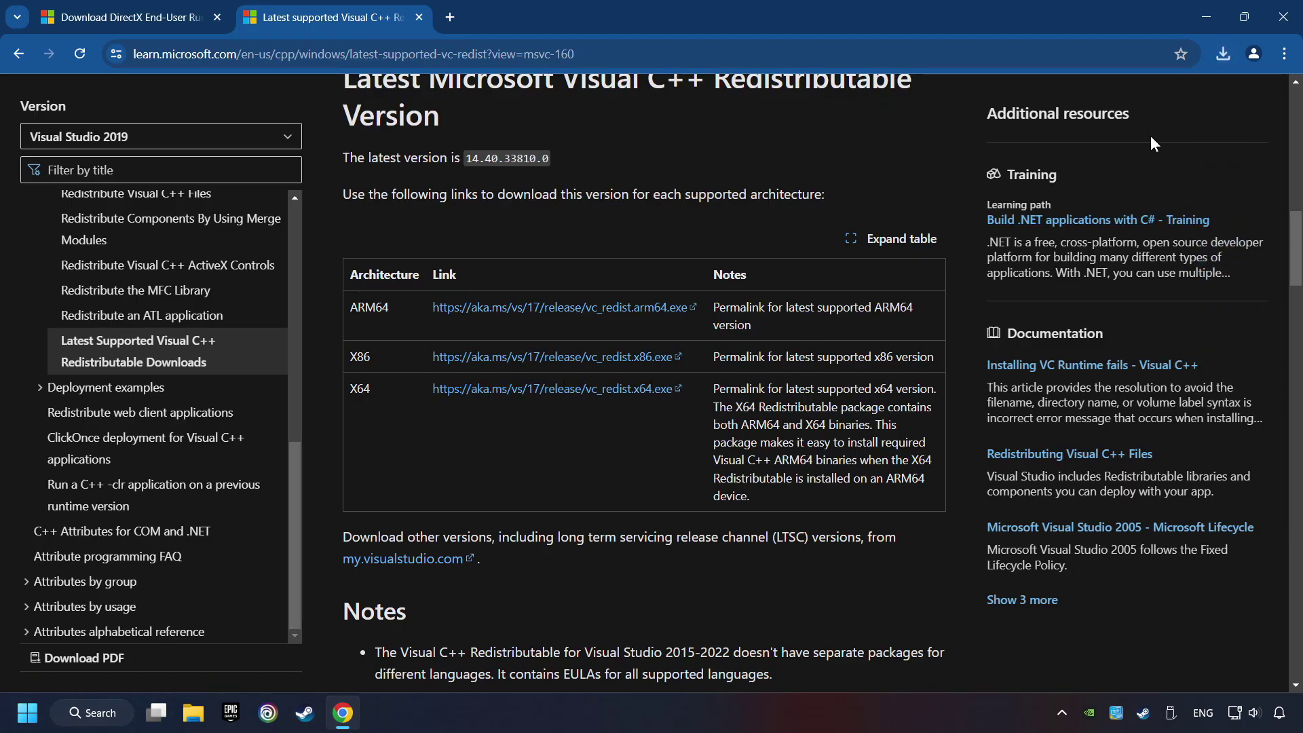
- Run the ARM64 redistributable installer, accept the terms, and close it after it fails as unsupported
click(1223, 56)
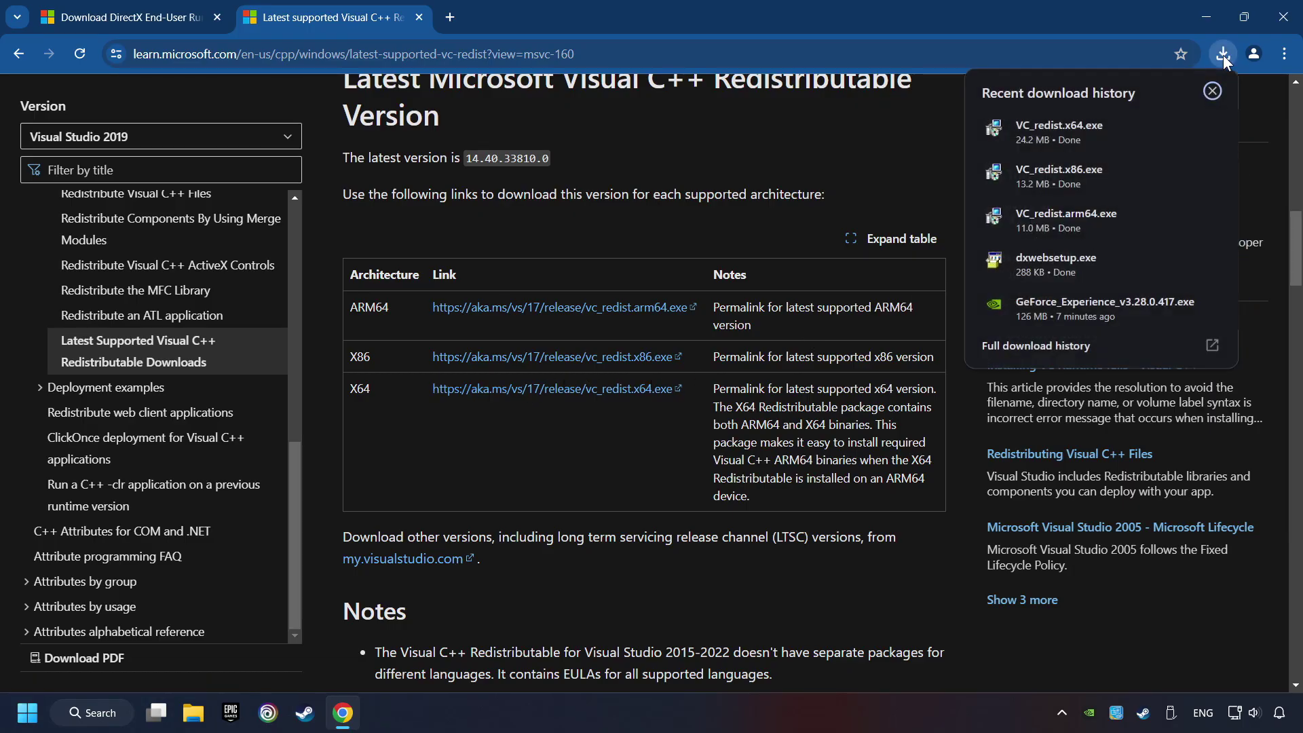
click(1089, 213)
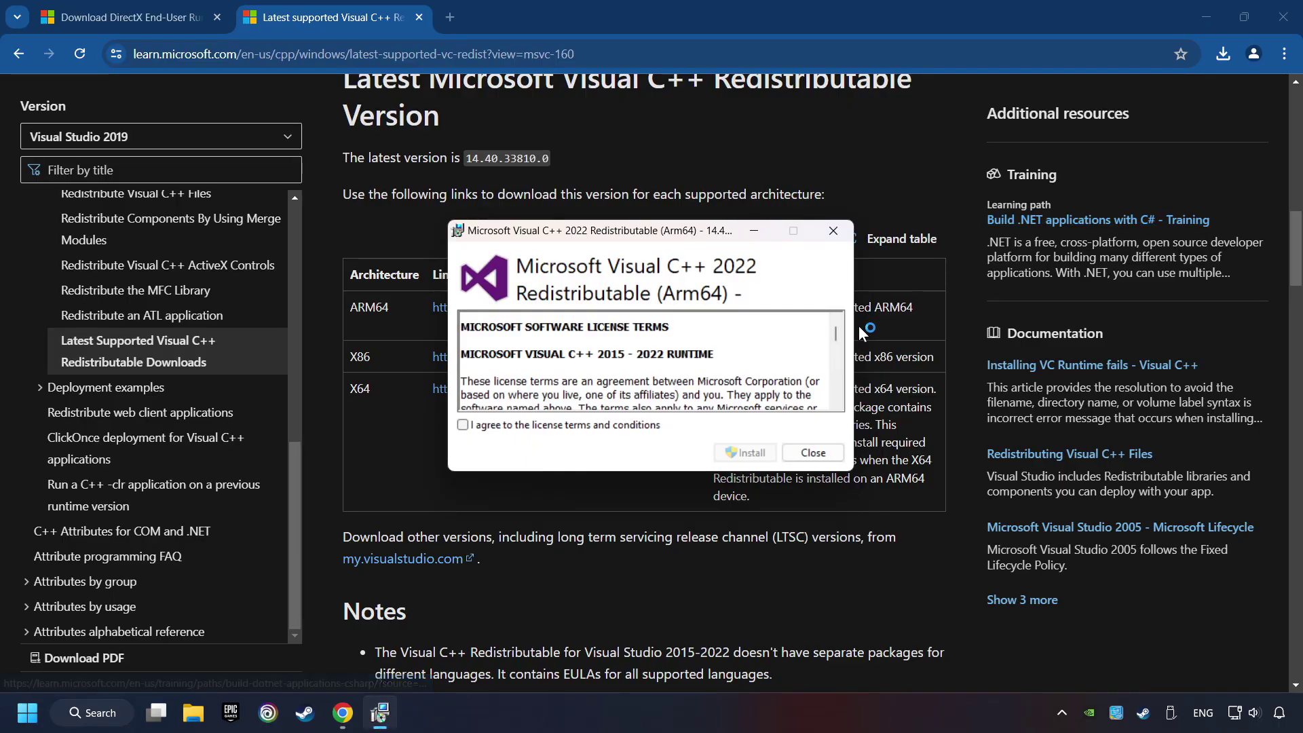
drag(838, 337, 838, 390)
click(491, 423)
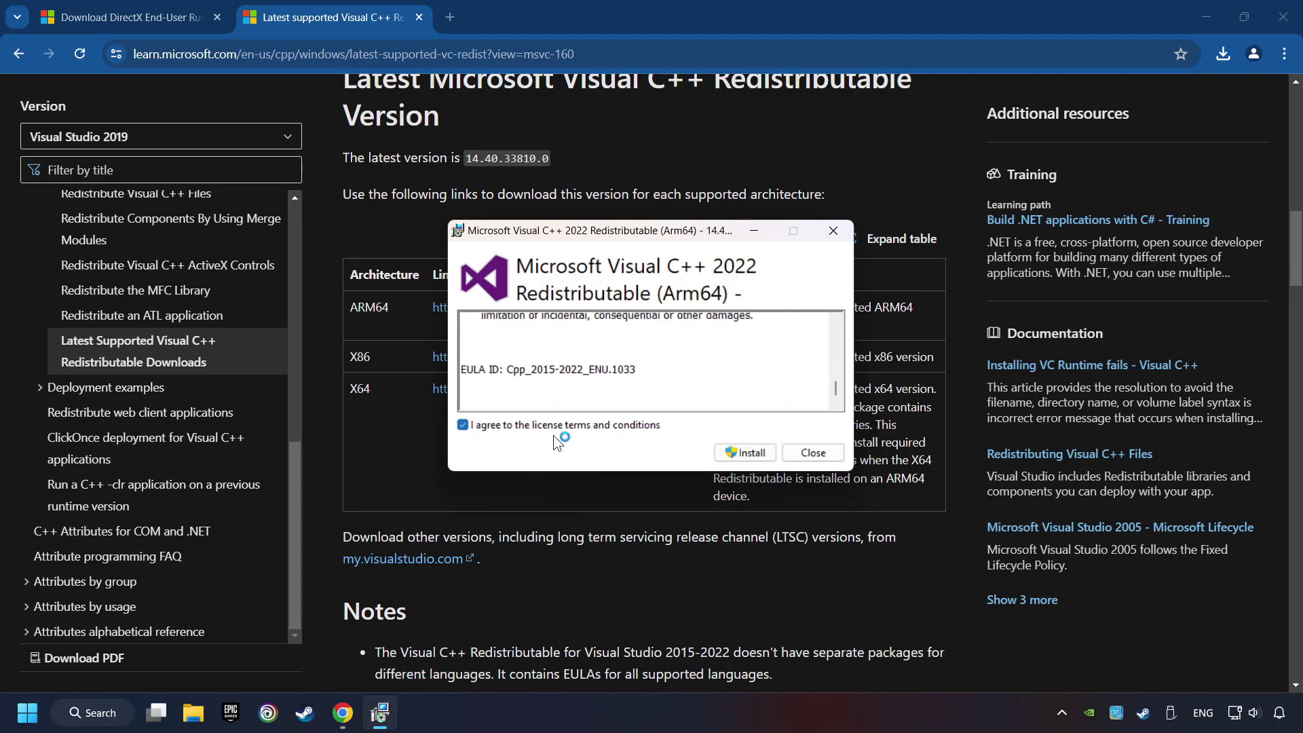
click(764, 453)
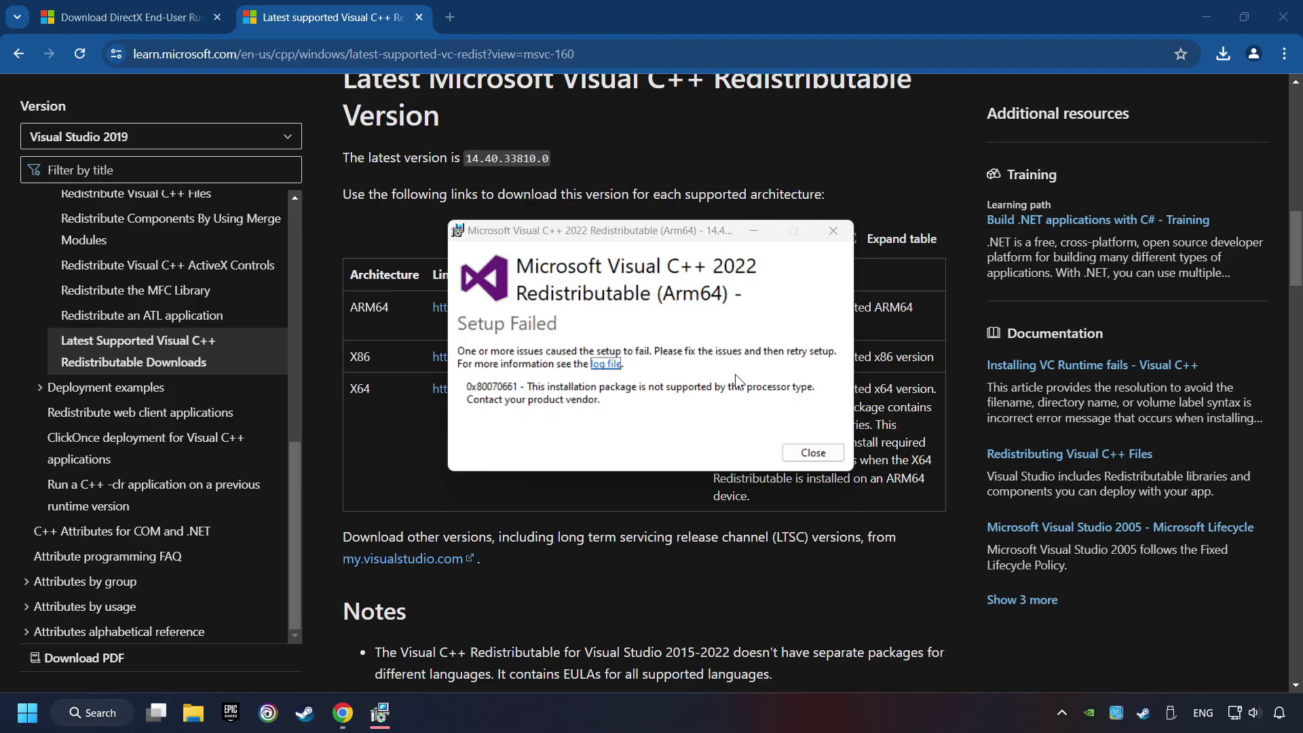
click(825, 452)
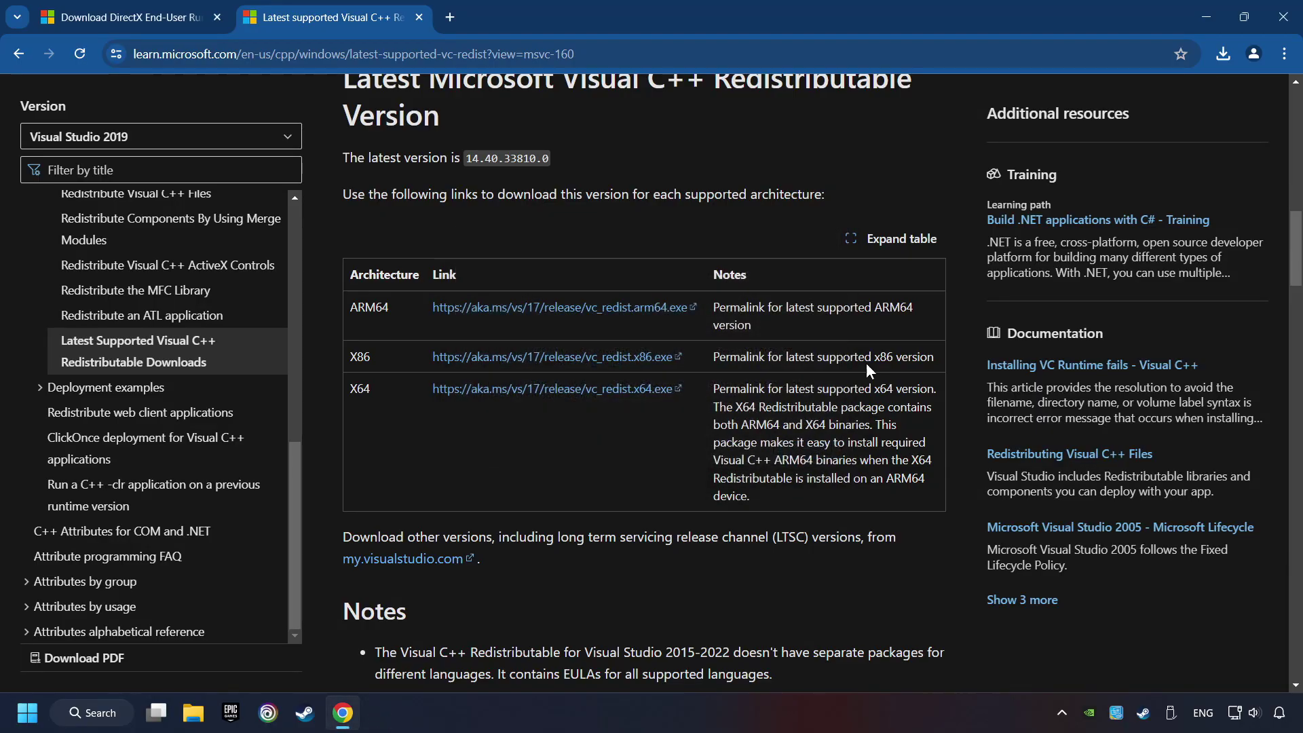
- Install the x86 Visual C++ 2015-2022 Redistributable 14.40.33810, then launch VC_redist.x64.exe
click(1223, 54)
click(1089, 167)
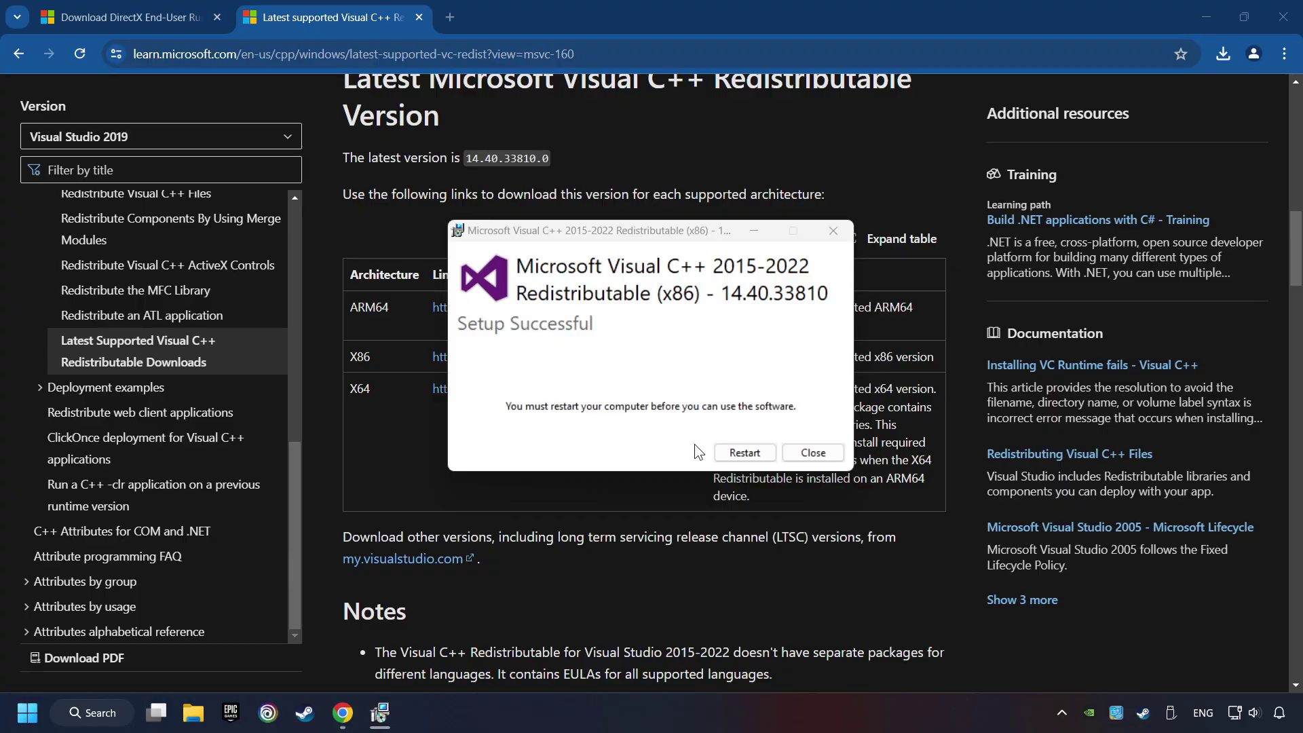
click(813, 452)
click(1223, 54)
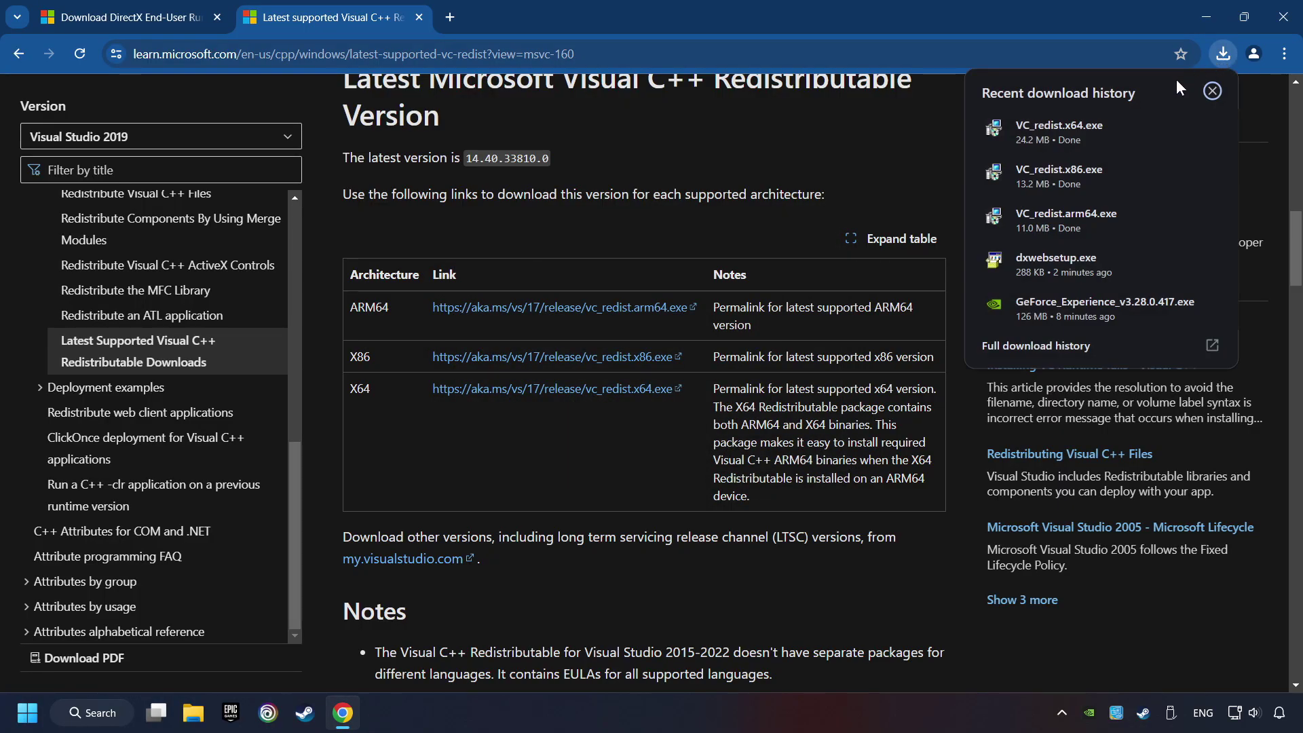
click(1113, 124)
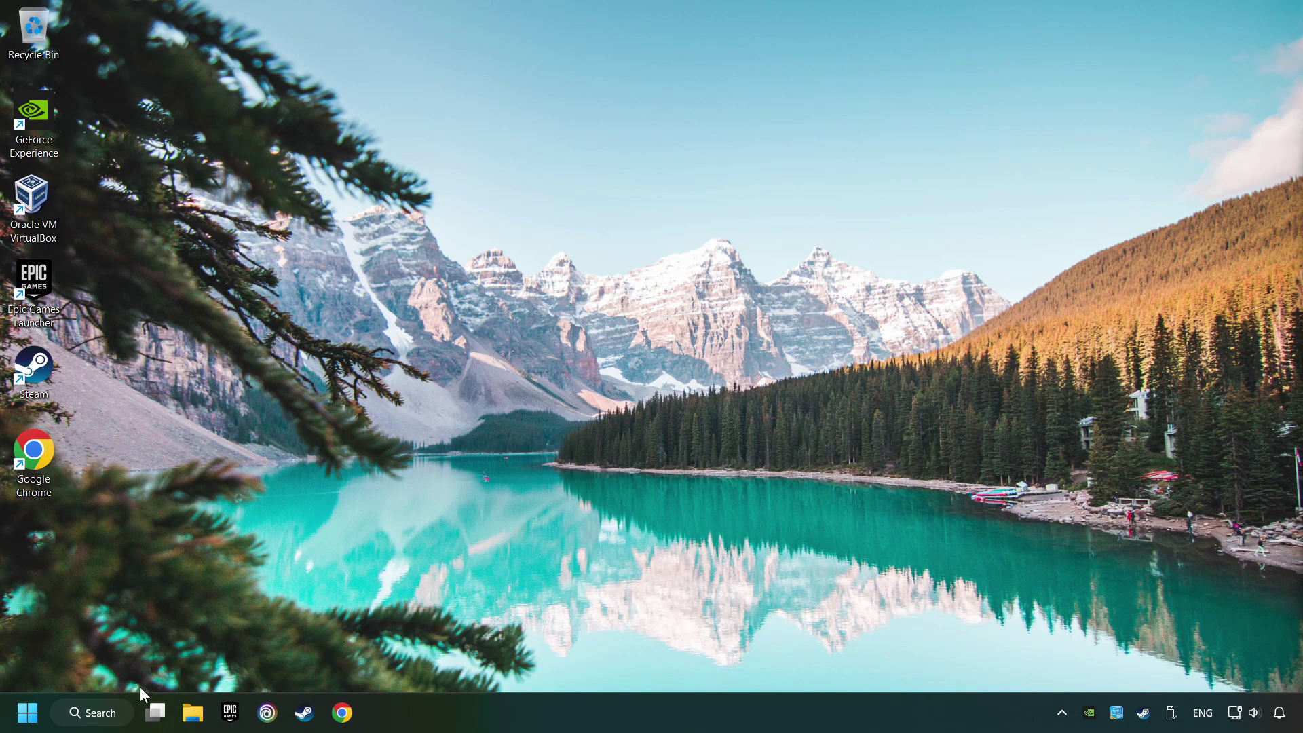
- Search 'updates' and run Check for updates in Windows Update, which reports the PC up to date
click(93, 712)
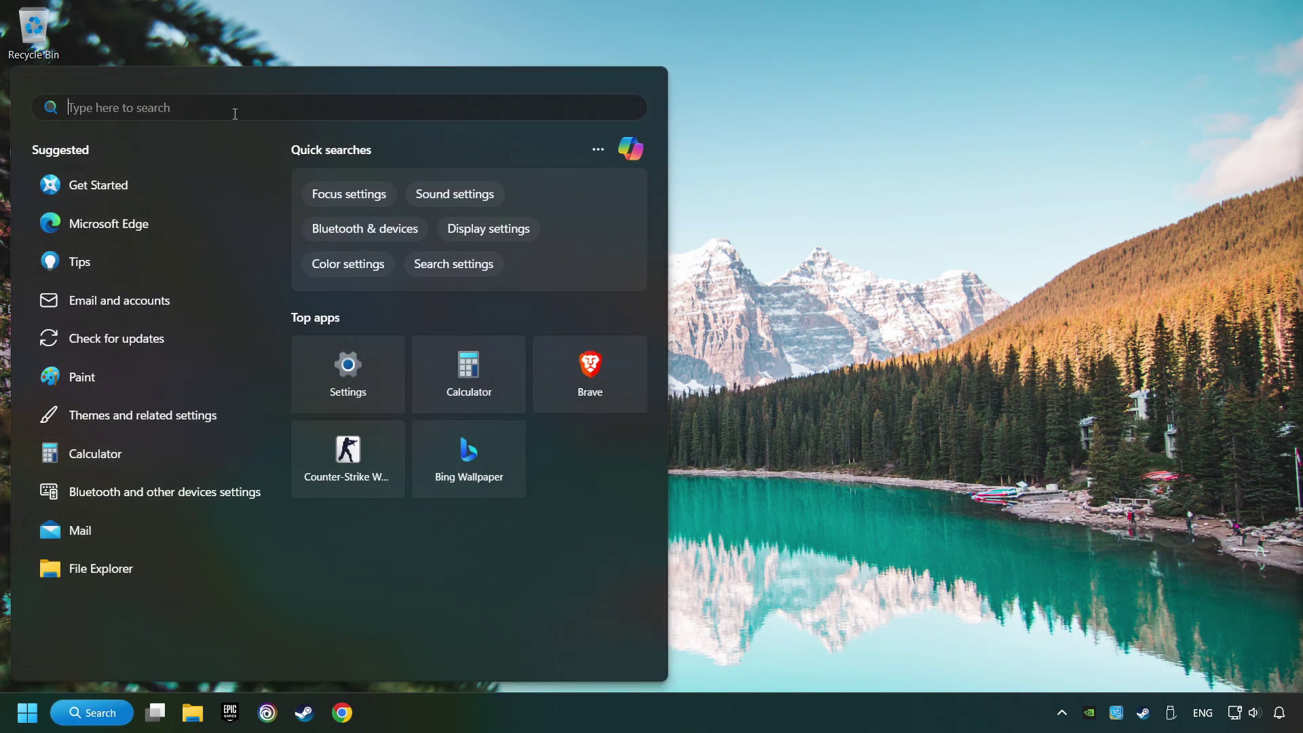
text(updates)
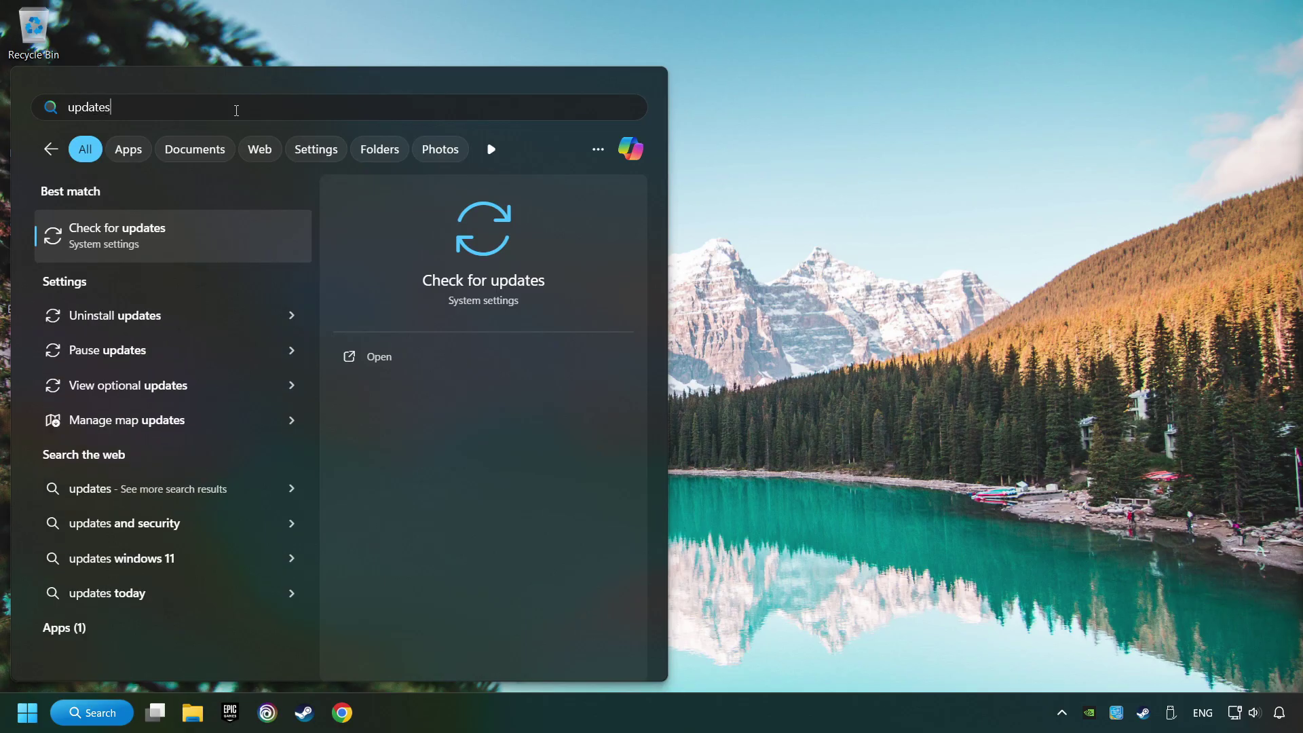
click(233, 234)
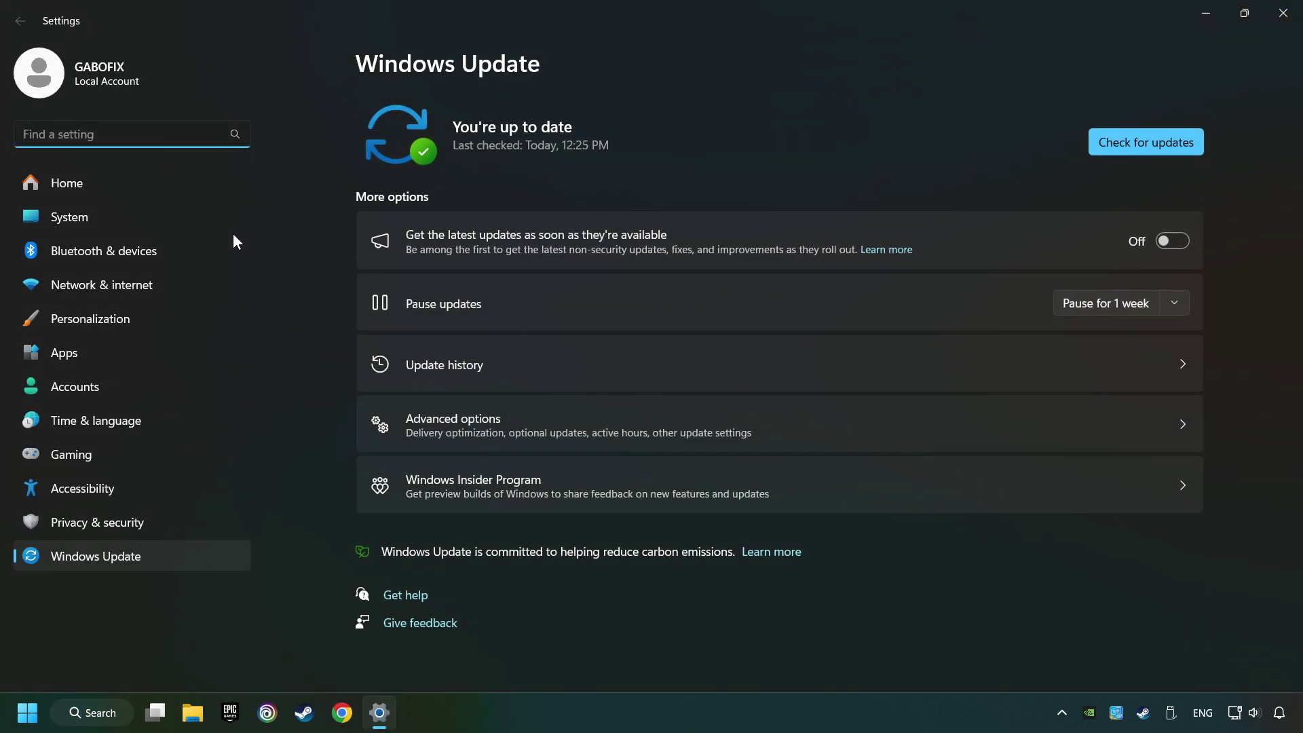
click(1127, 143)
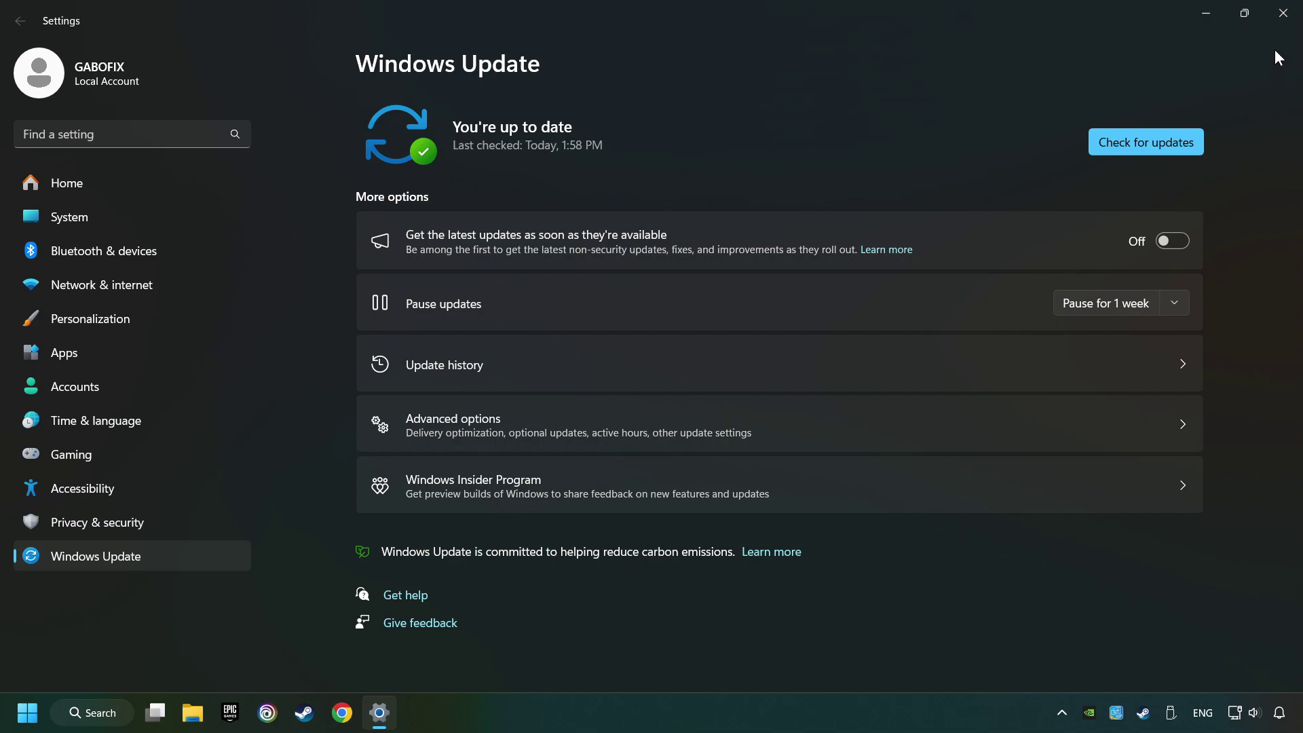
- Close Settings and open the Startup apps list in Task Manager
click(1283, 15)
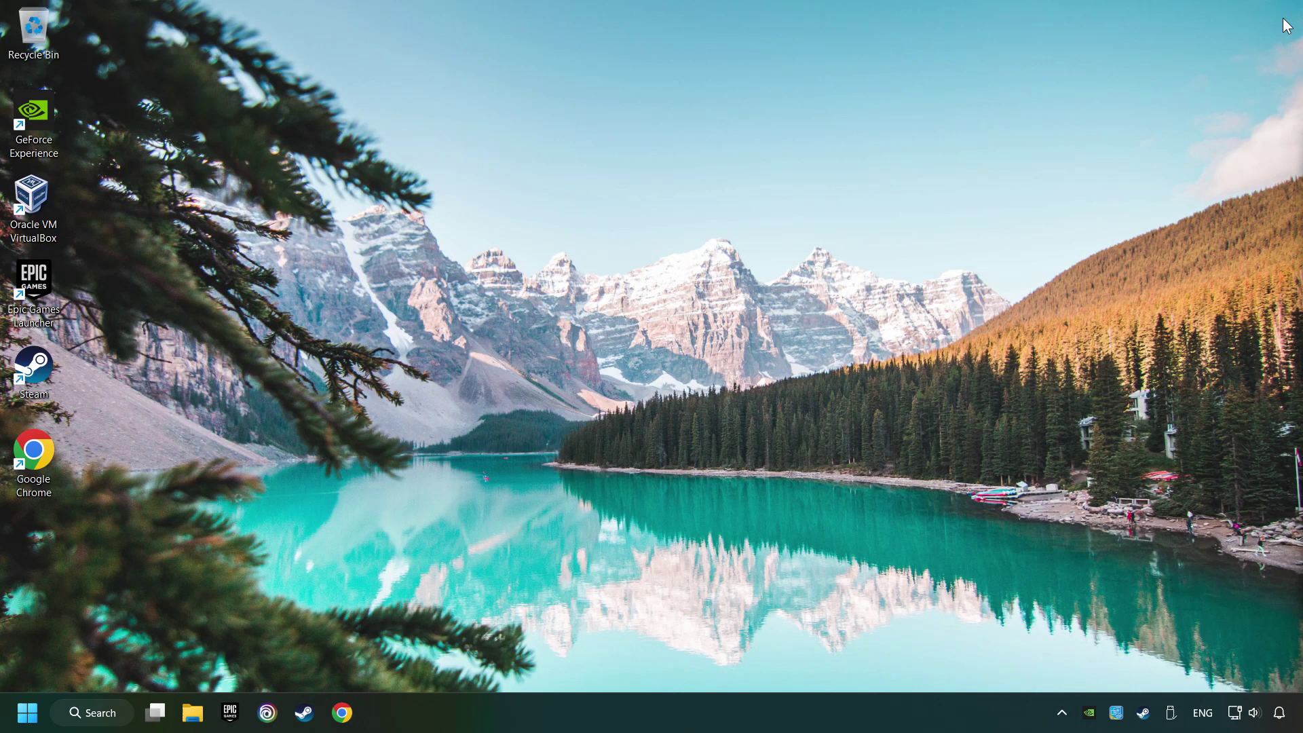
right_click(666, 717)
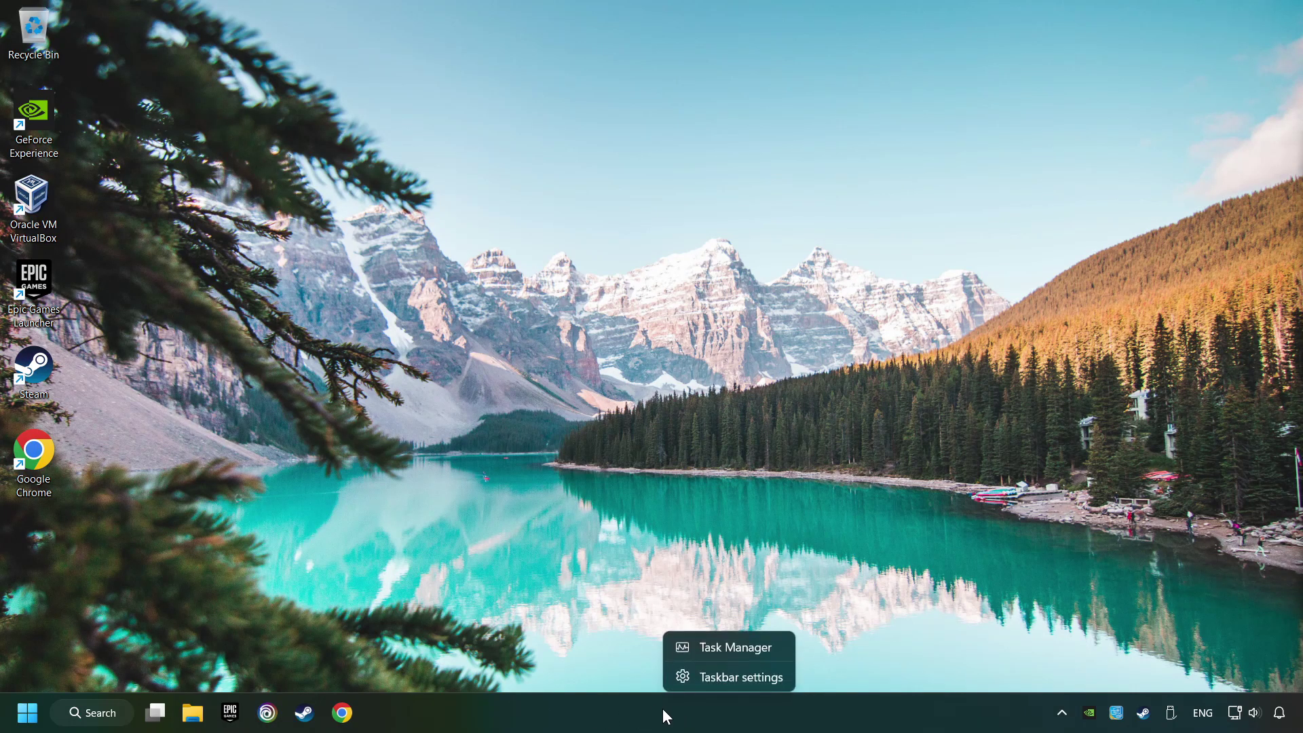
click(752, 647)
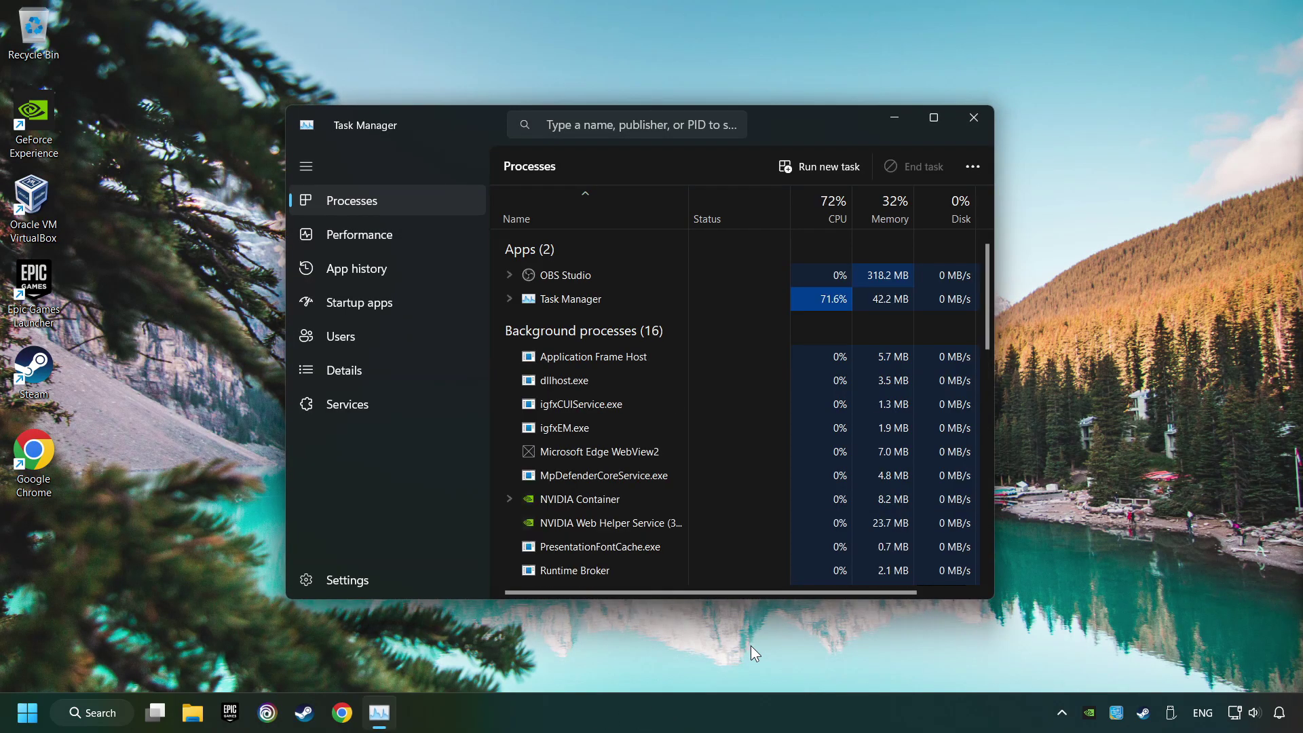
click(419, 310)
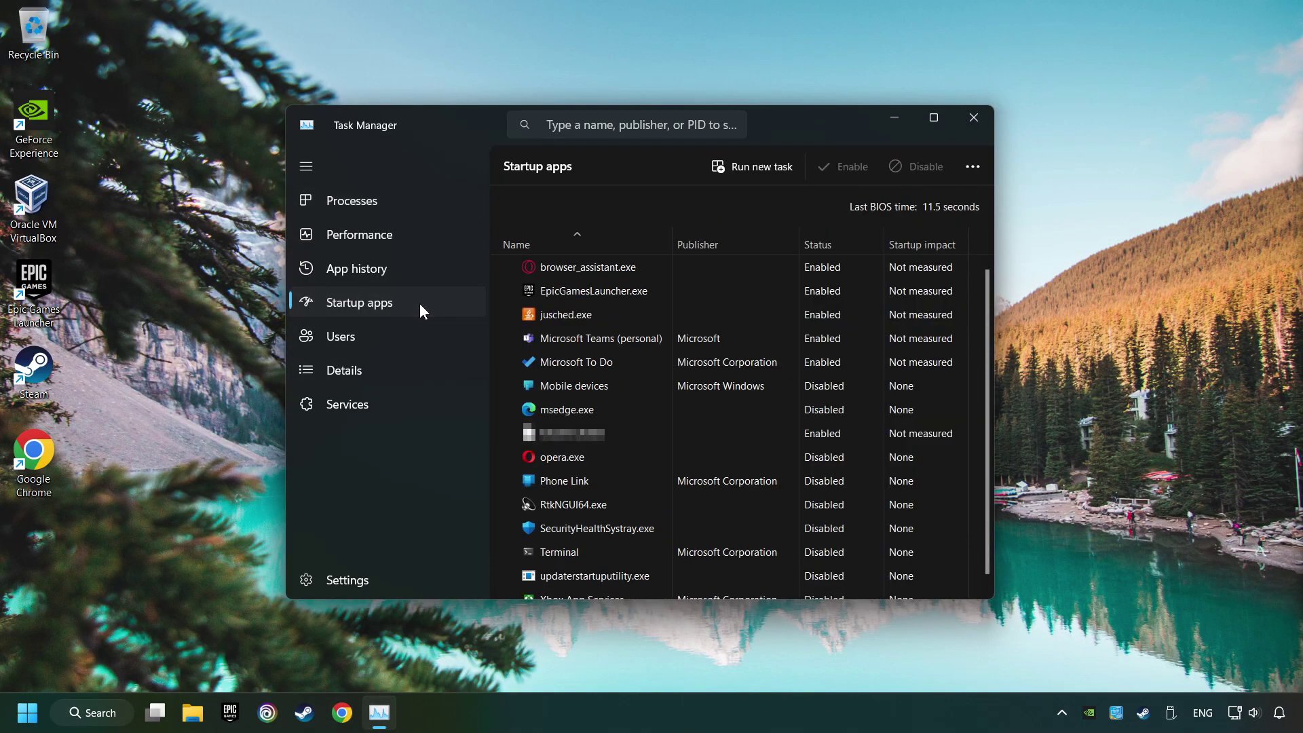
- Disable Microsoft To Do and Microsoft Teams (personal) at startup
click(719, 360)
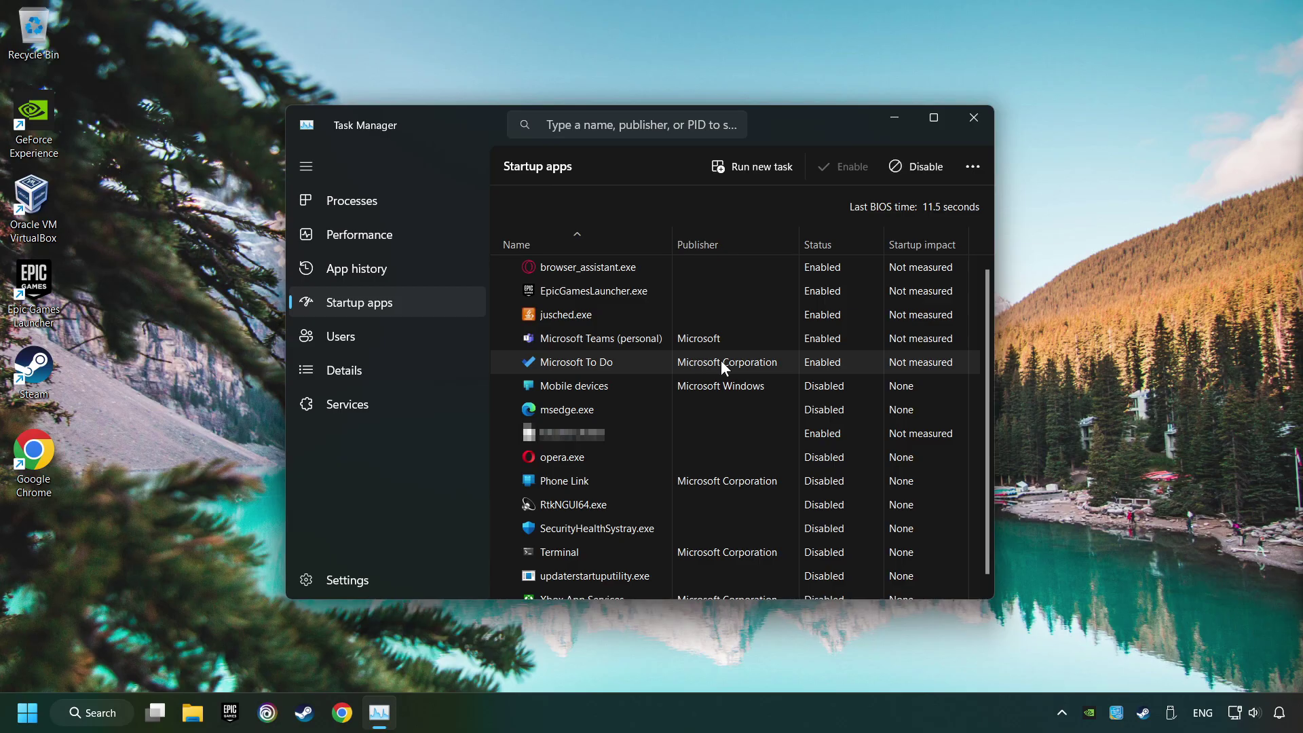
click(916, 166)
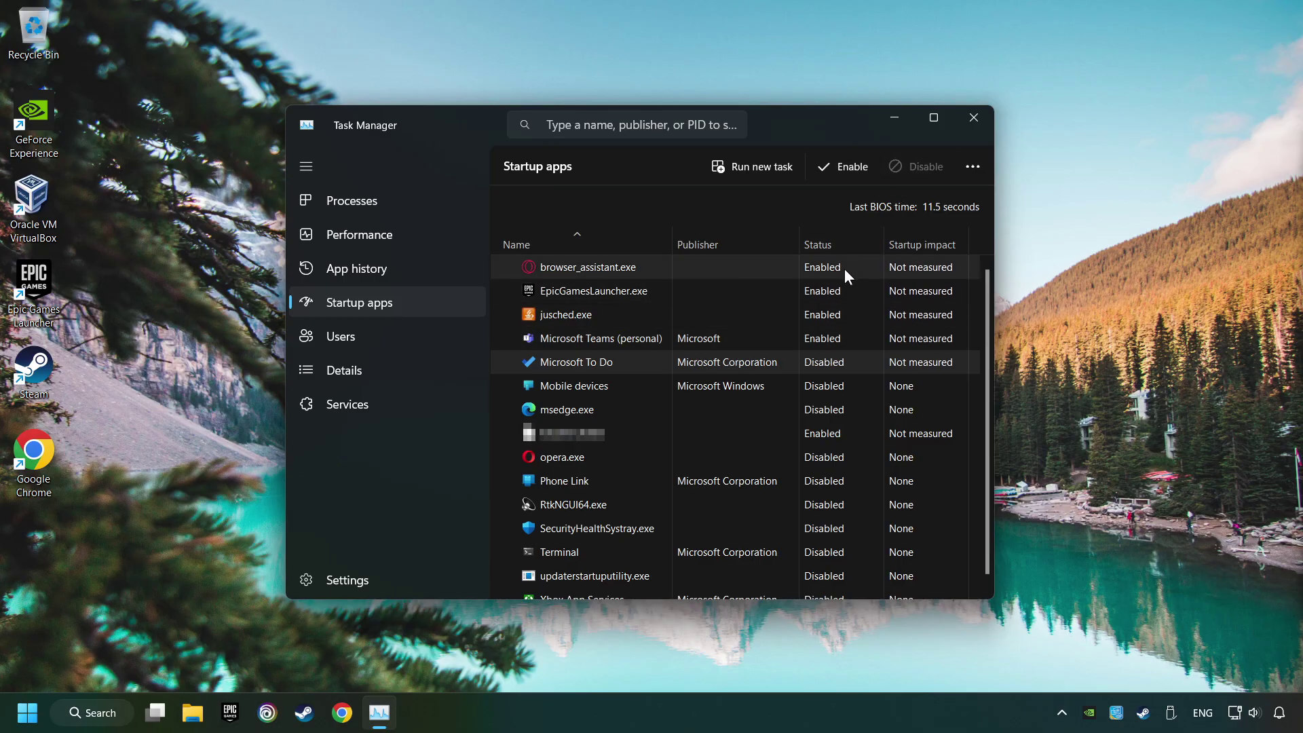
click(812, 342)
click(897, 166)
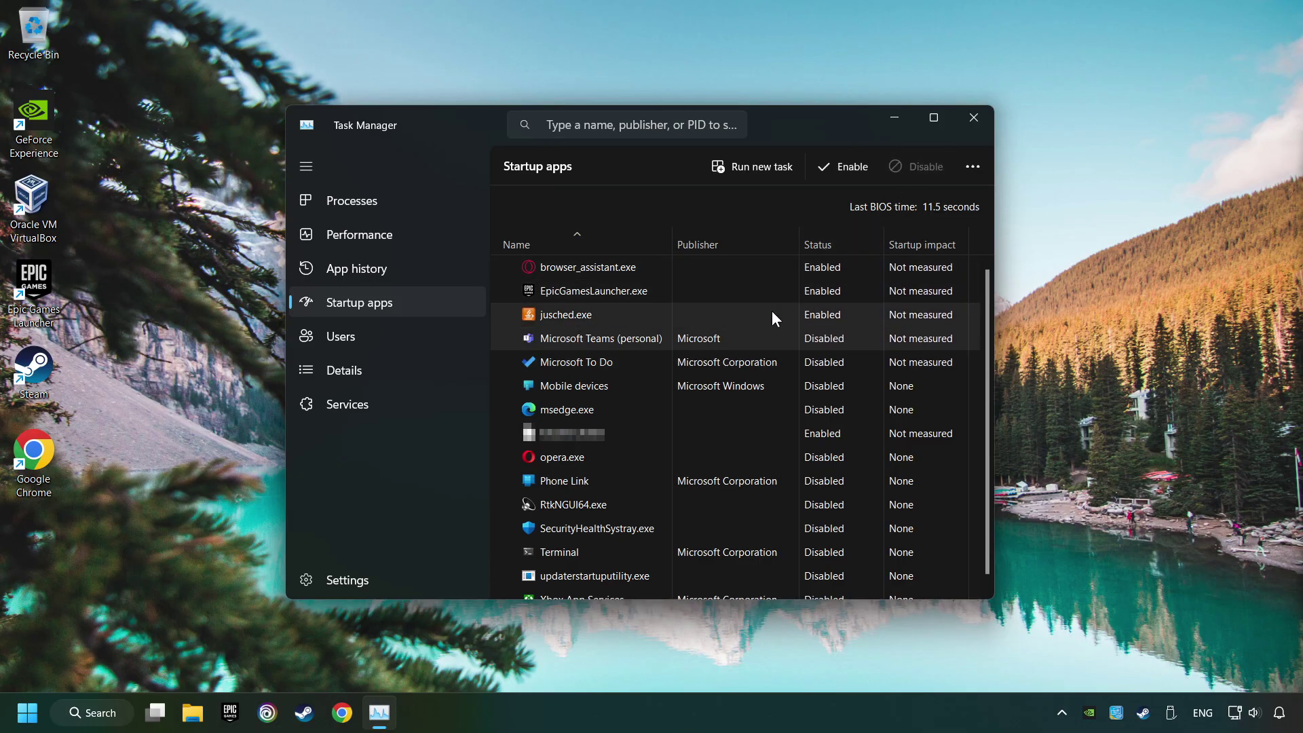
- Disable jusched.exe, EpicGamesLauncher.exe and browser_assistant.exe at startup, then close Task Manager
click(773, 311)
click(890, 166)
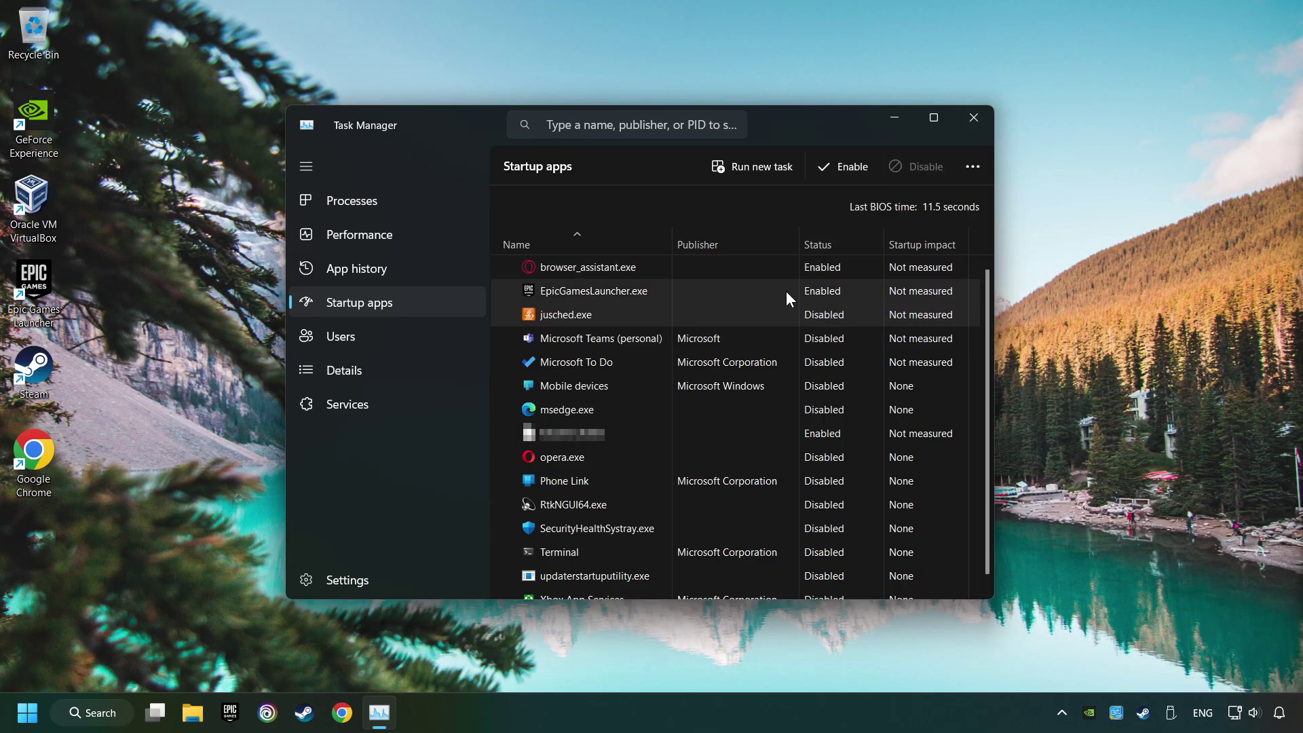
click(780, 296)
click(902, 170)
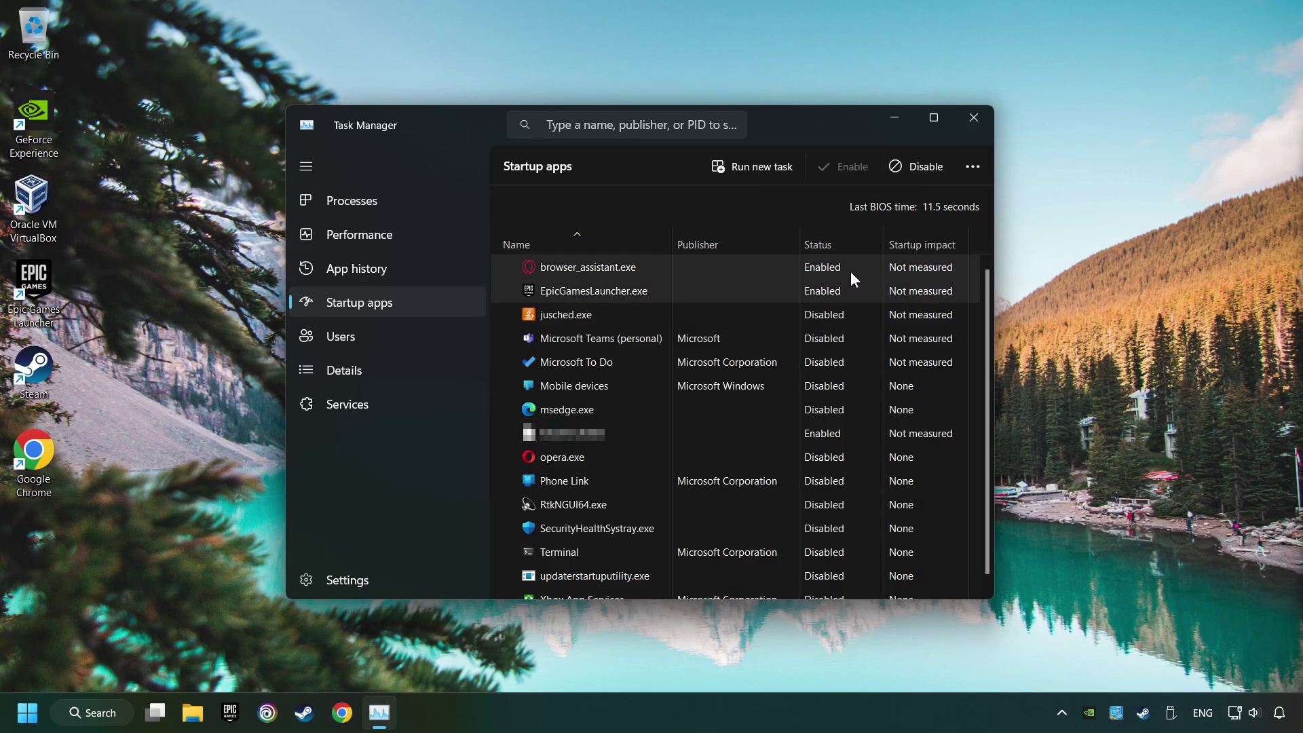
click(850, 270)
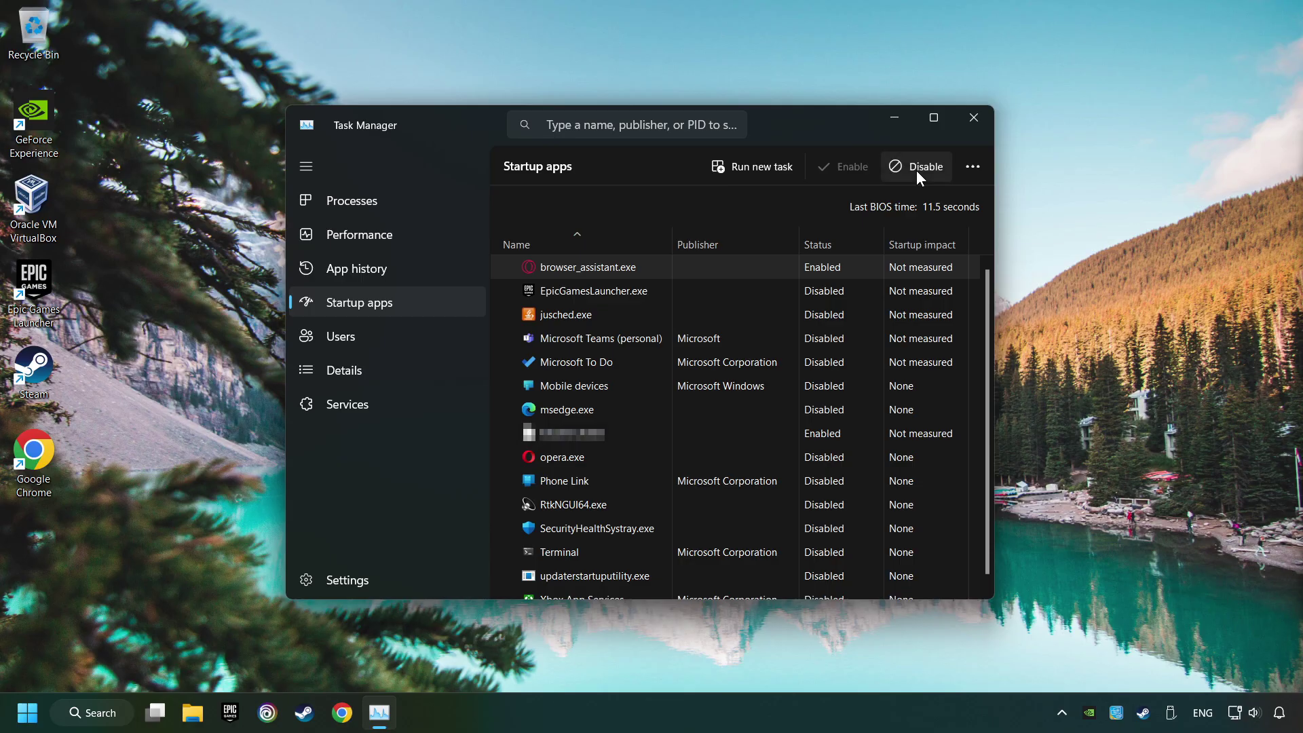
click(916, 169)
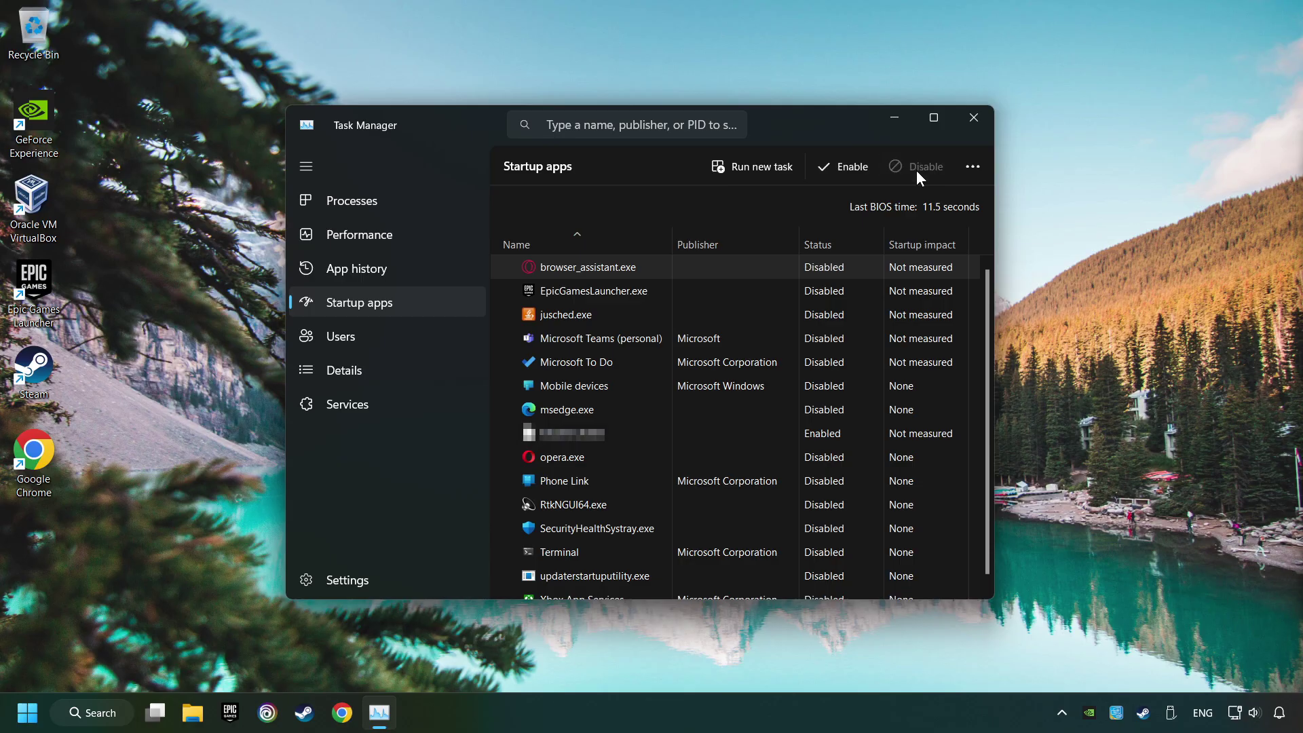
click(974, 120)
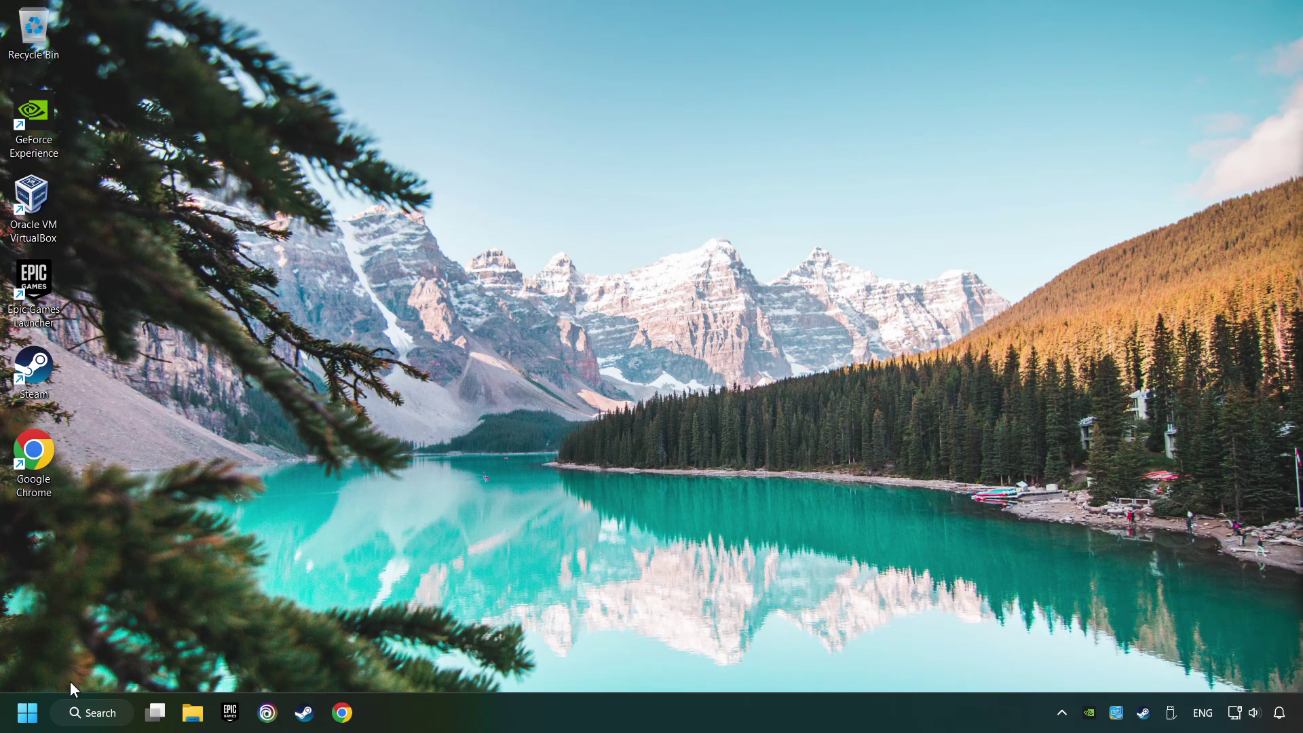
click(120, 715)
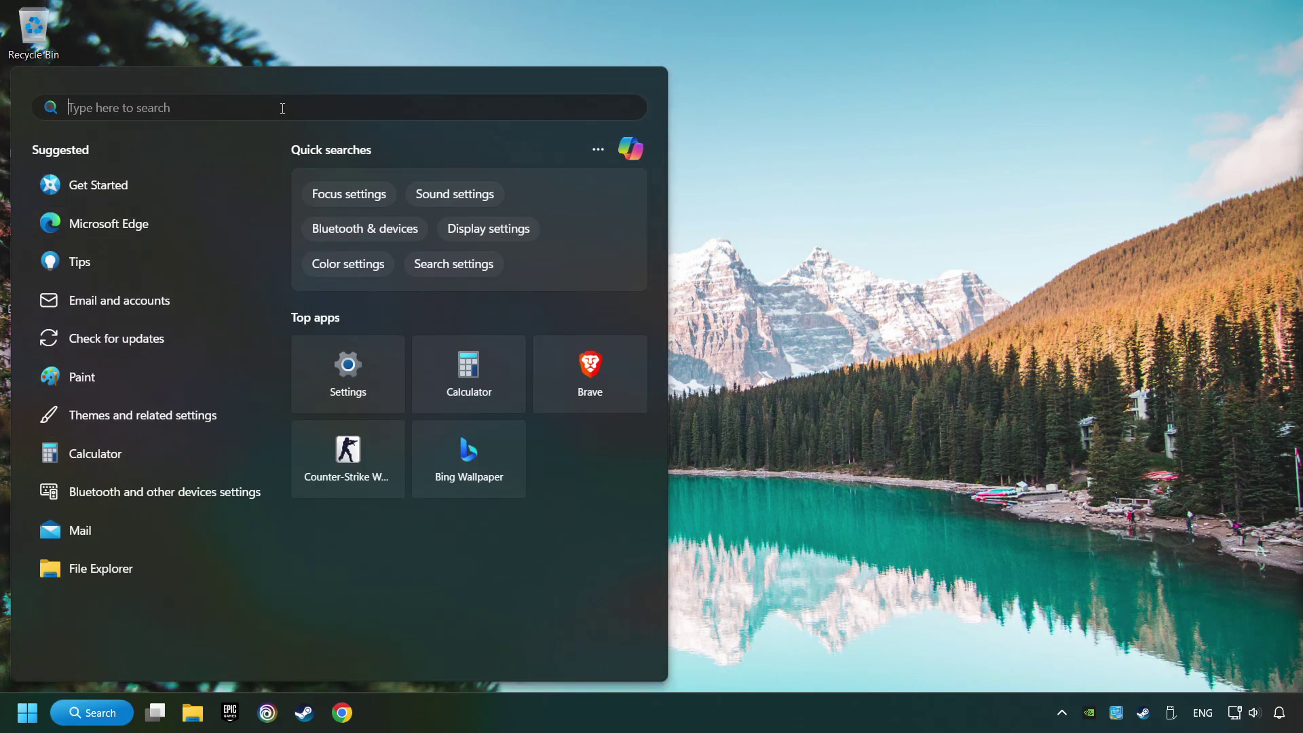
text(windows s)
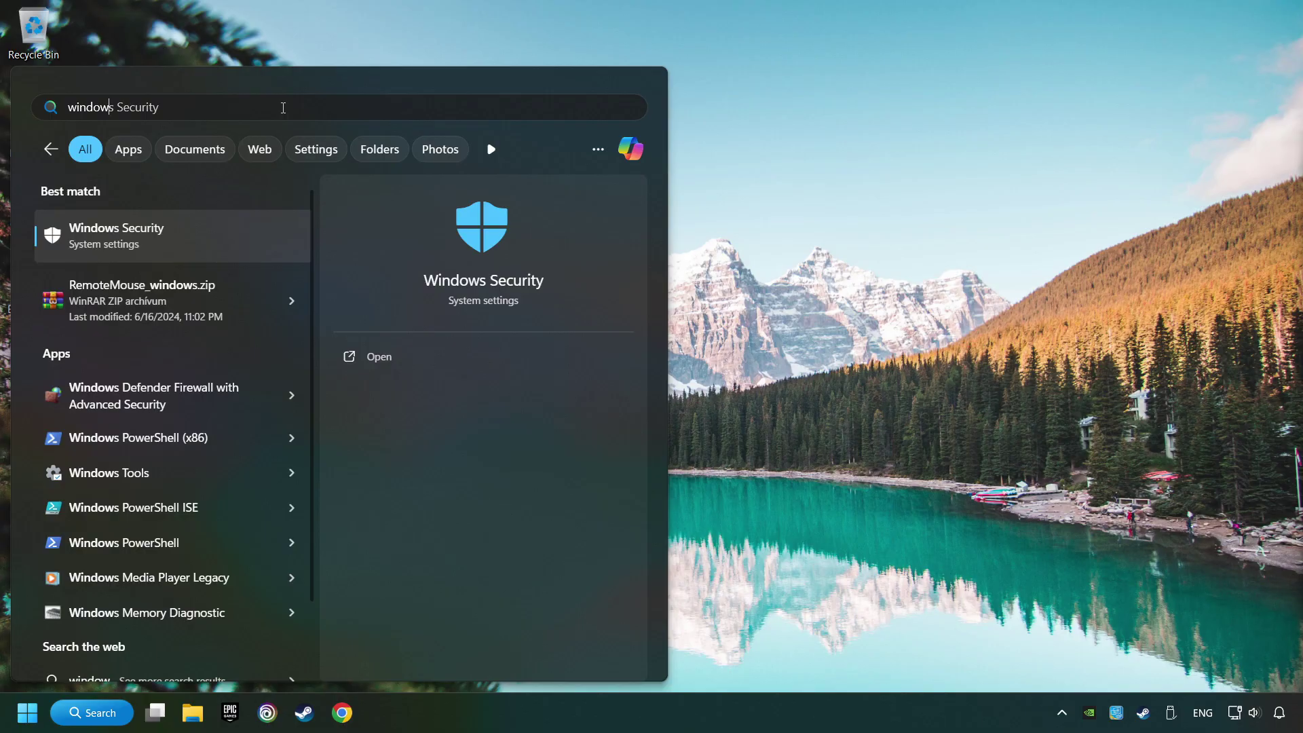
text(ecurit)
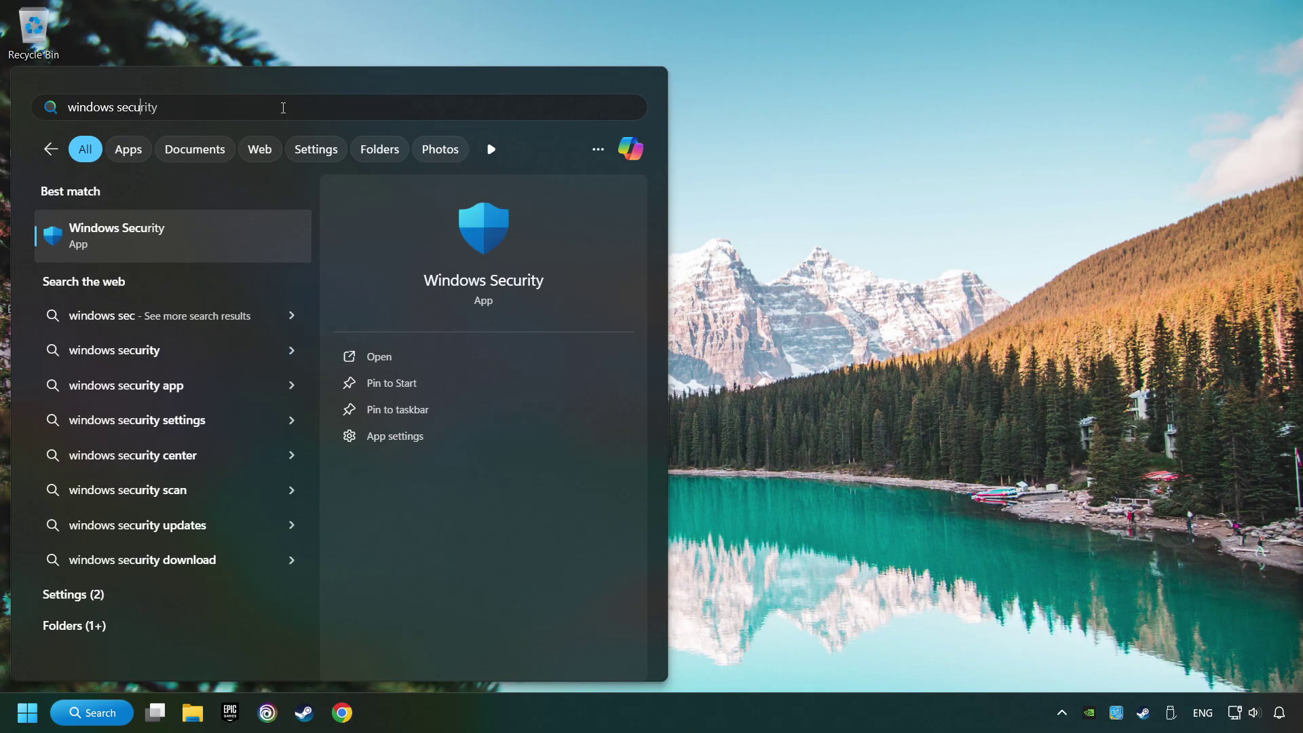
text(y)
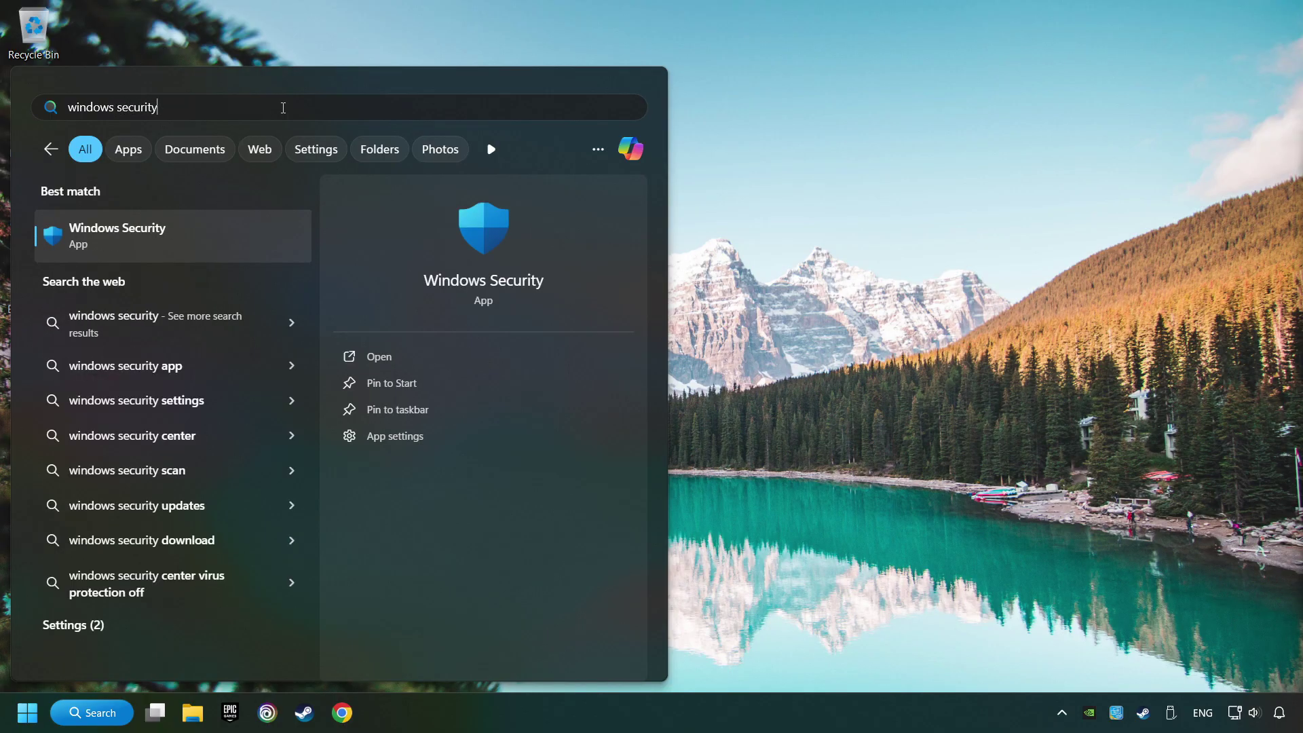
click(255, 236)
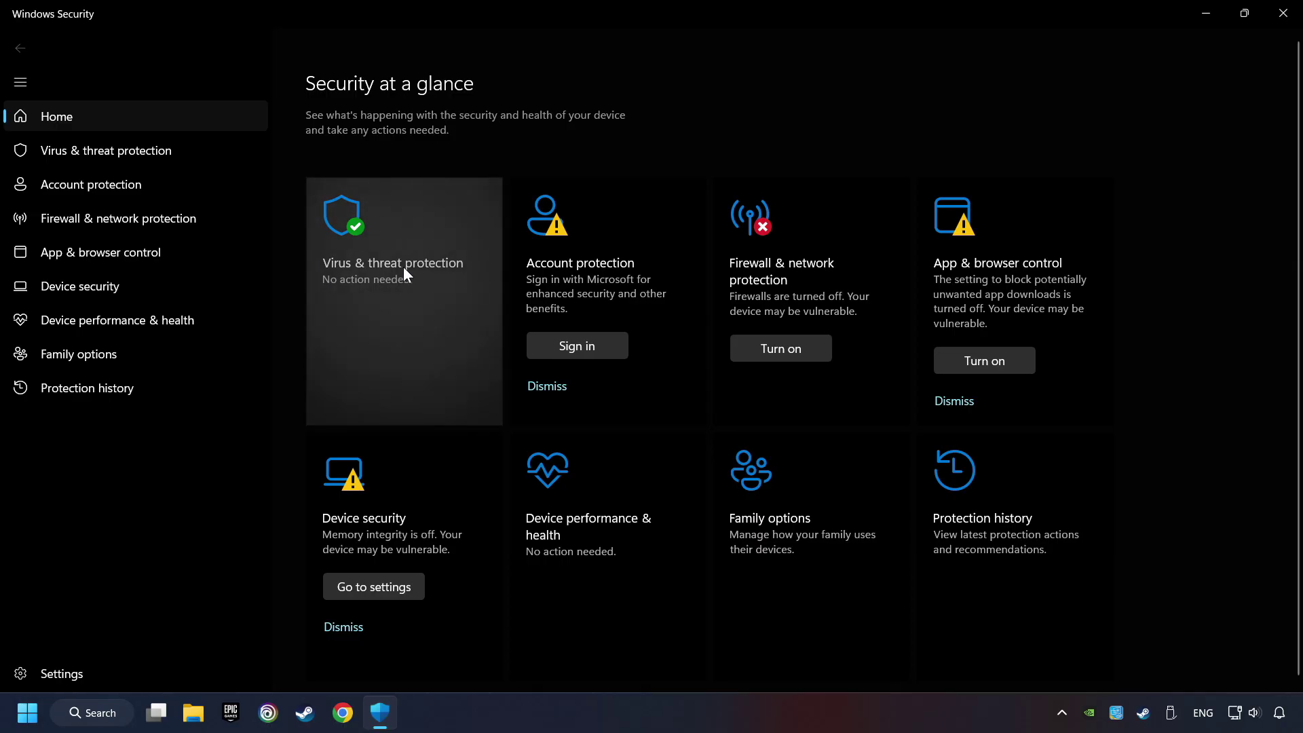
click(423, 299)
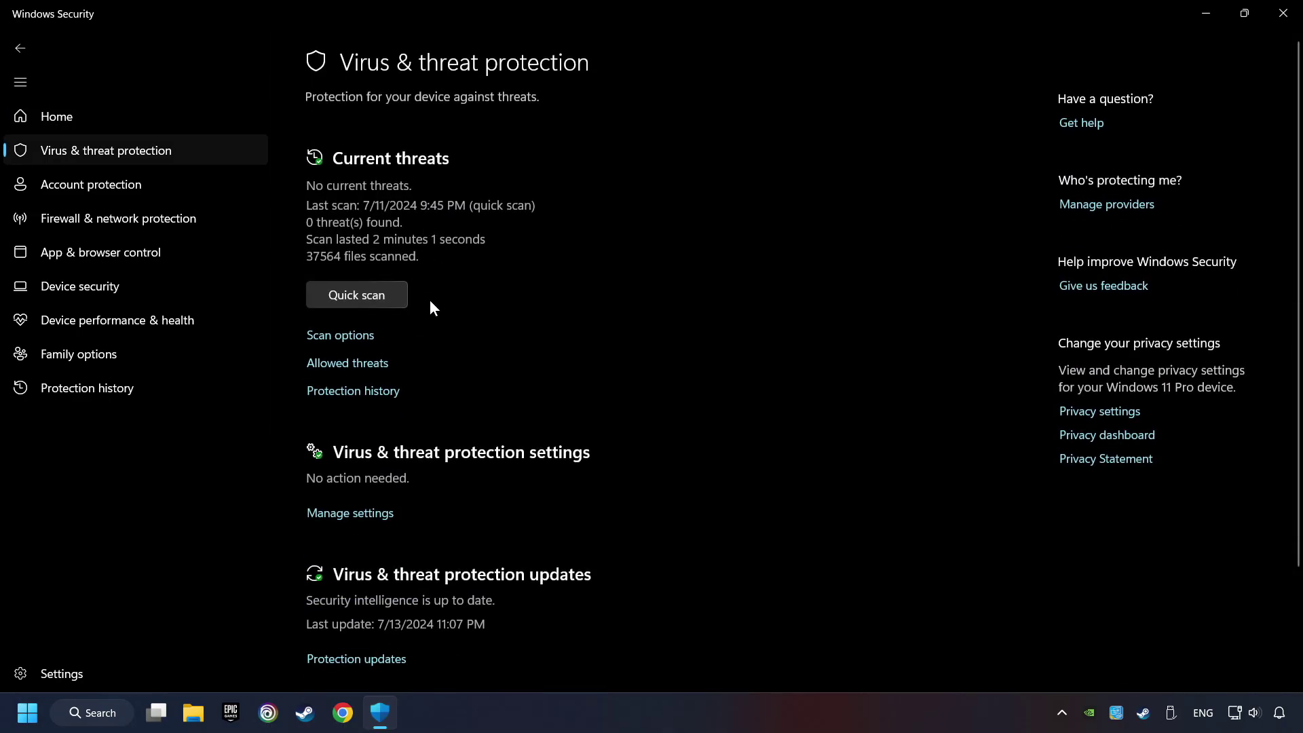
scroll(441, 328, down, 2)
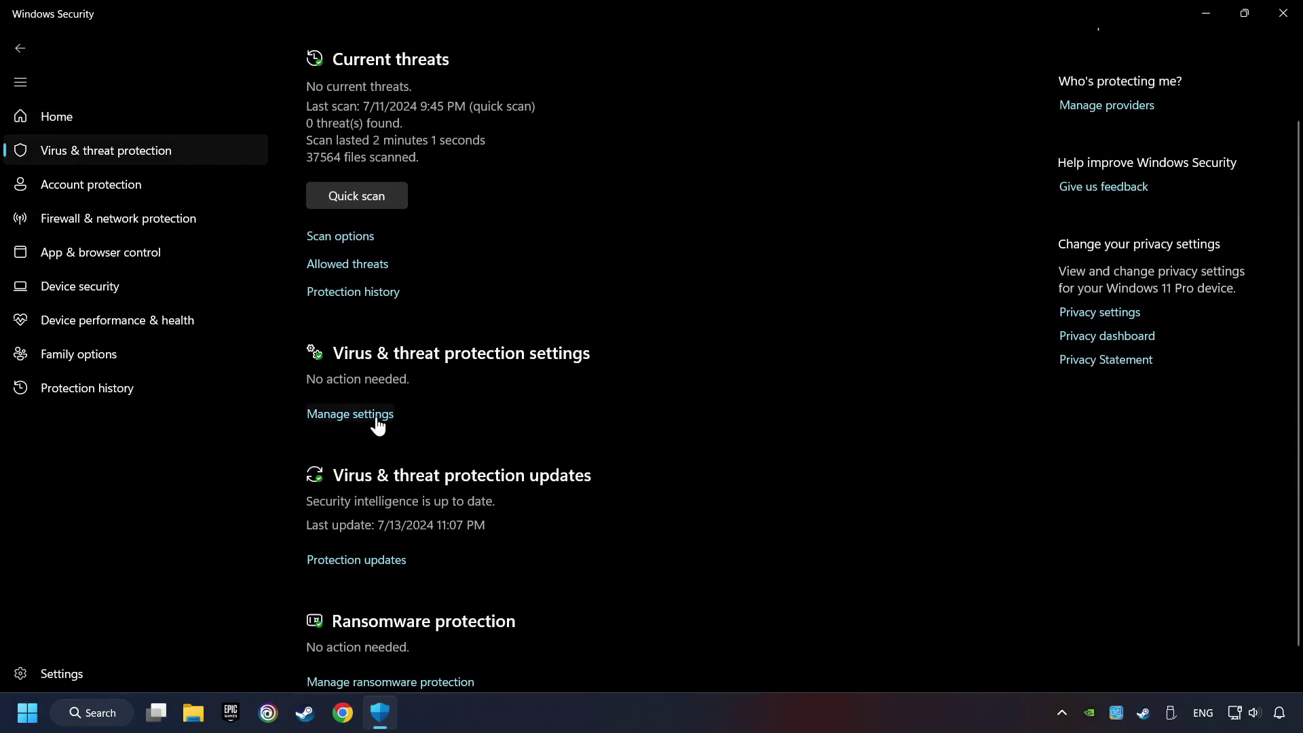
click(378, 423)
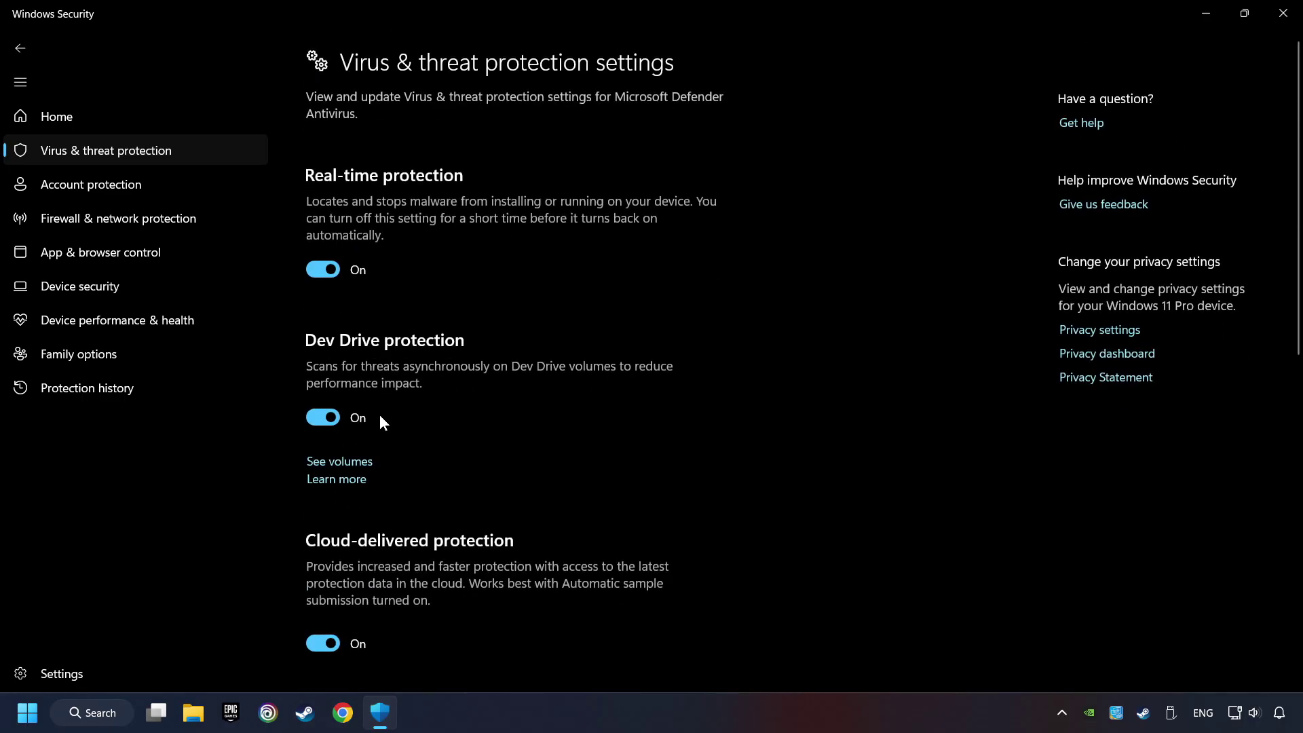
scroll(473, 413, down, 10)
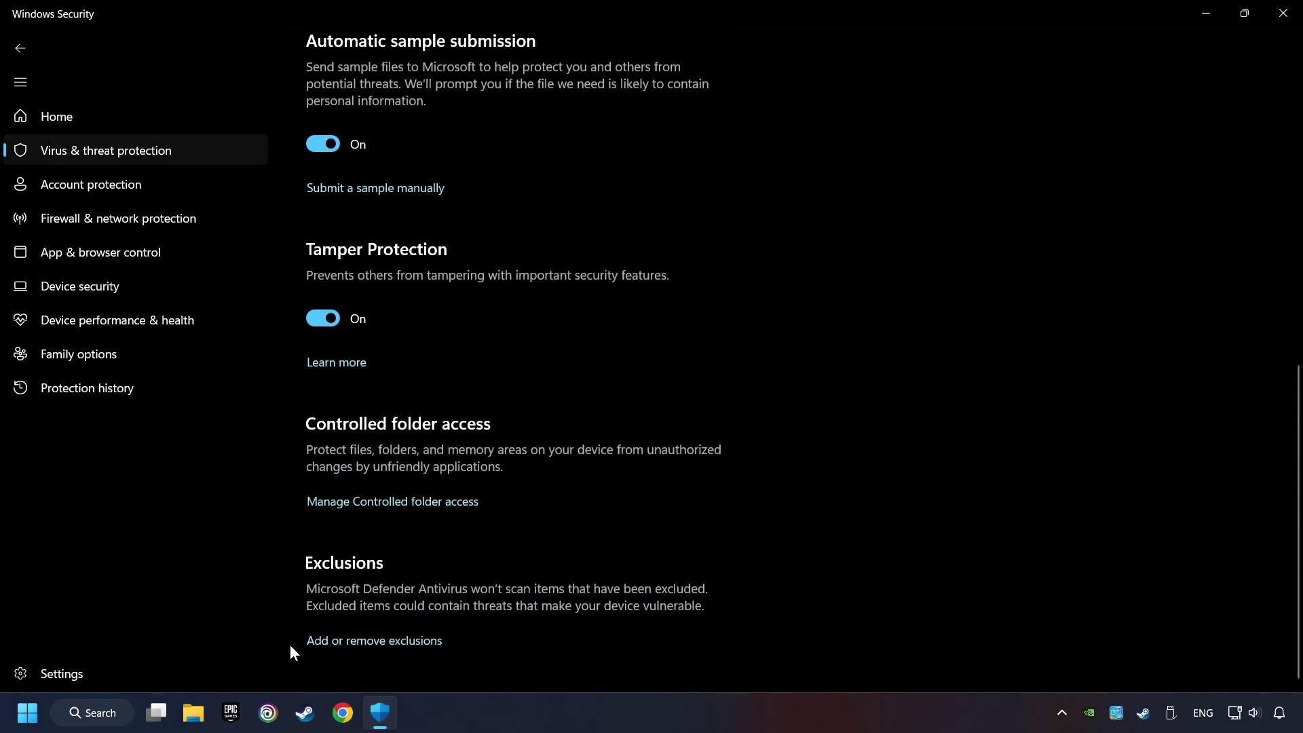
click(394, 642)
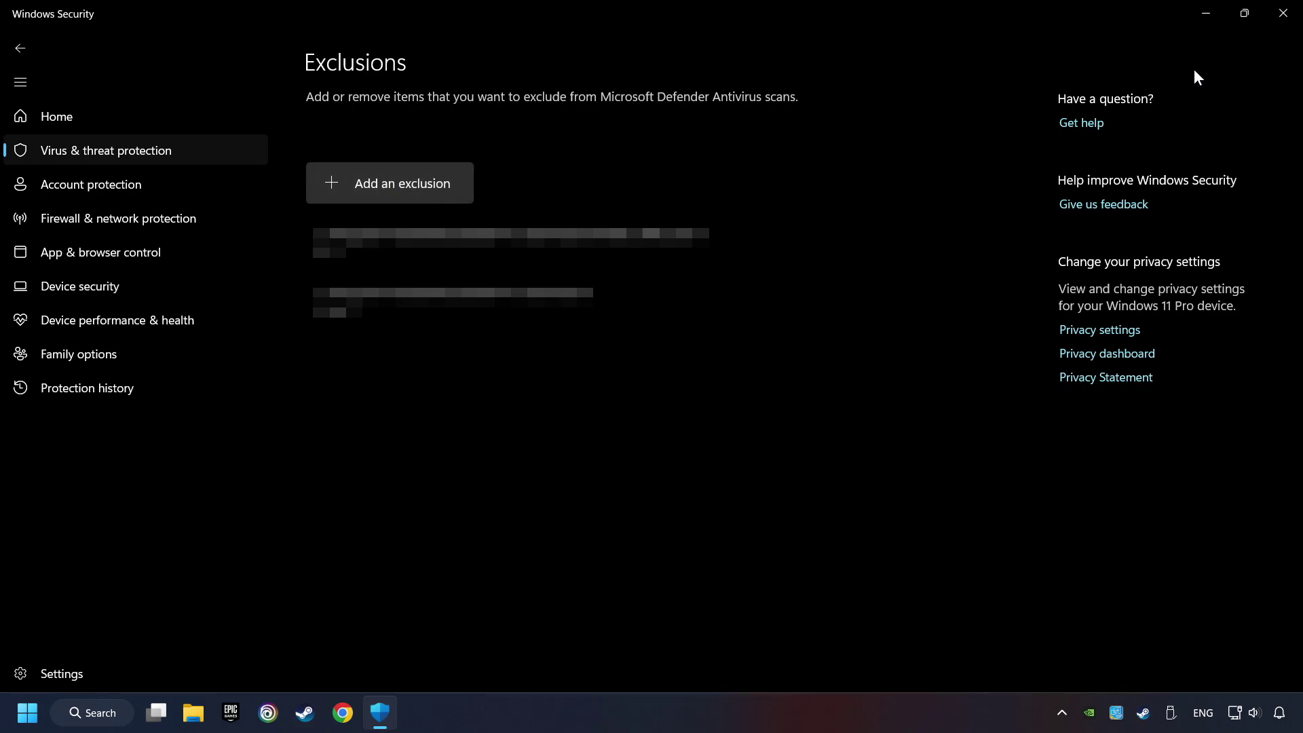
click(1281, 20)
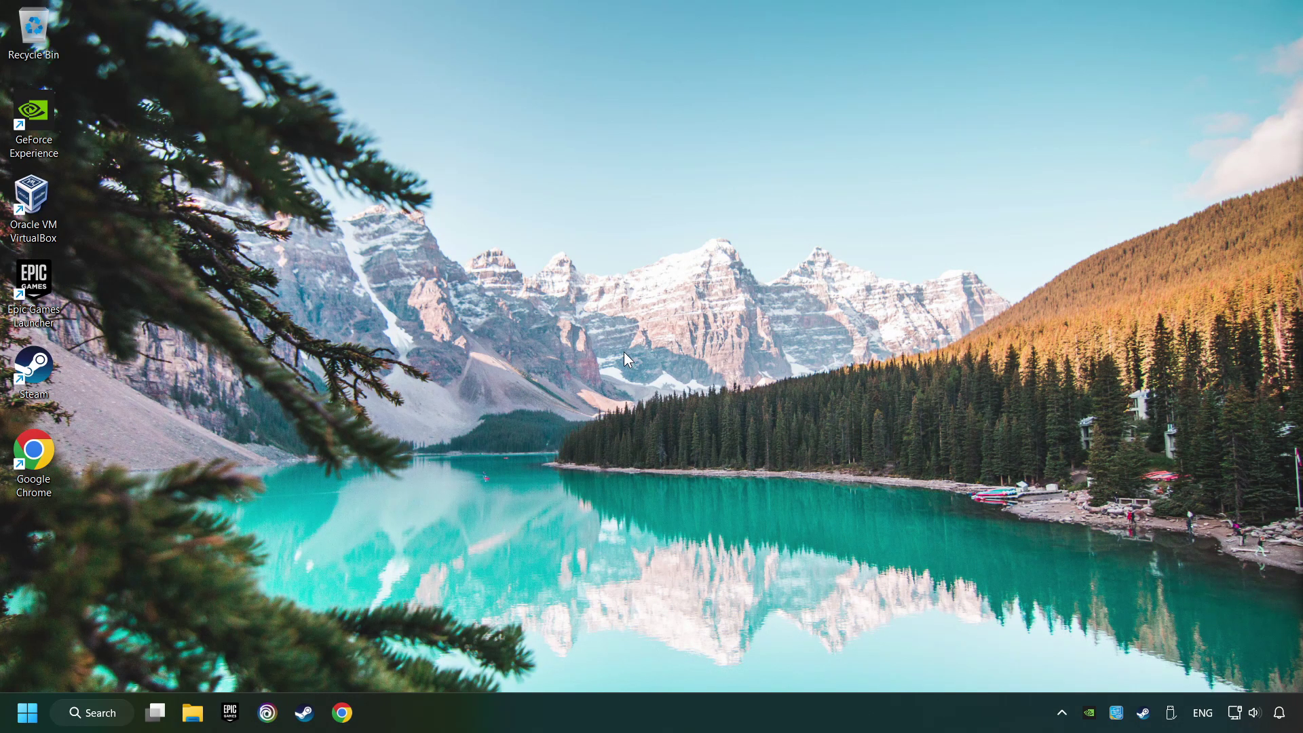
- Open Allow an app through Windows Firewall via search and unlock it for editing
click(80, 713)
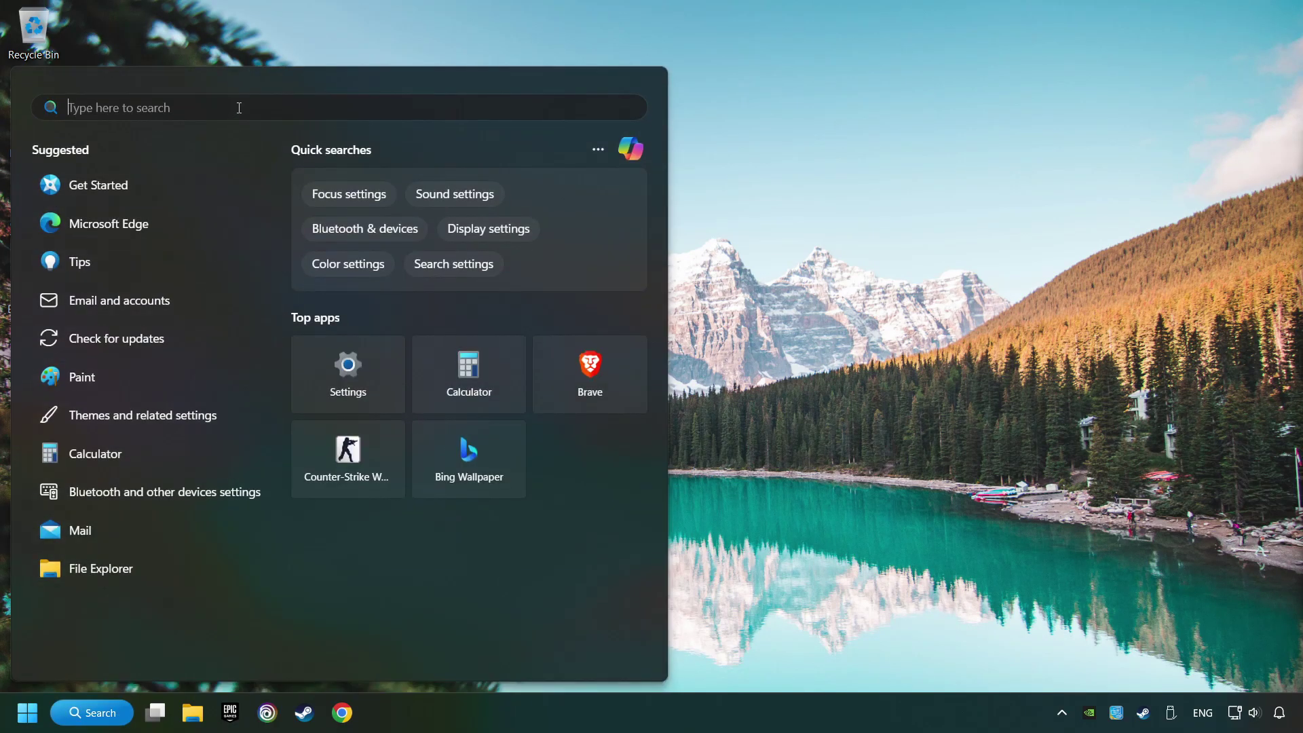
text(firewall)
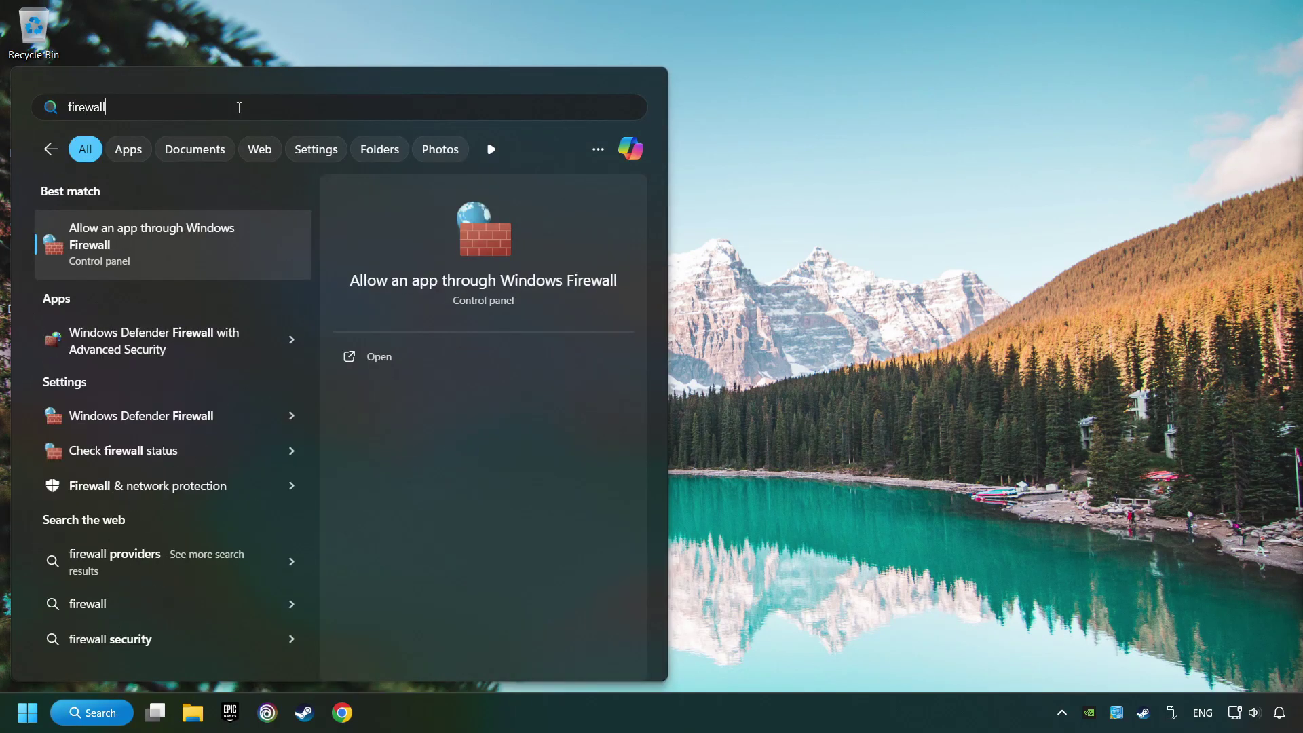
click(254, 238)
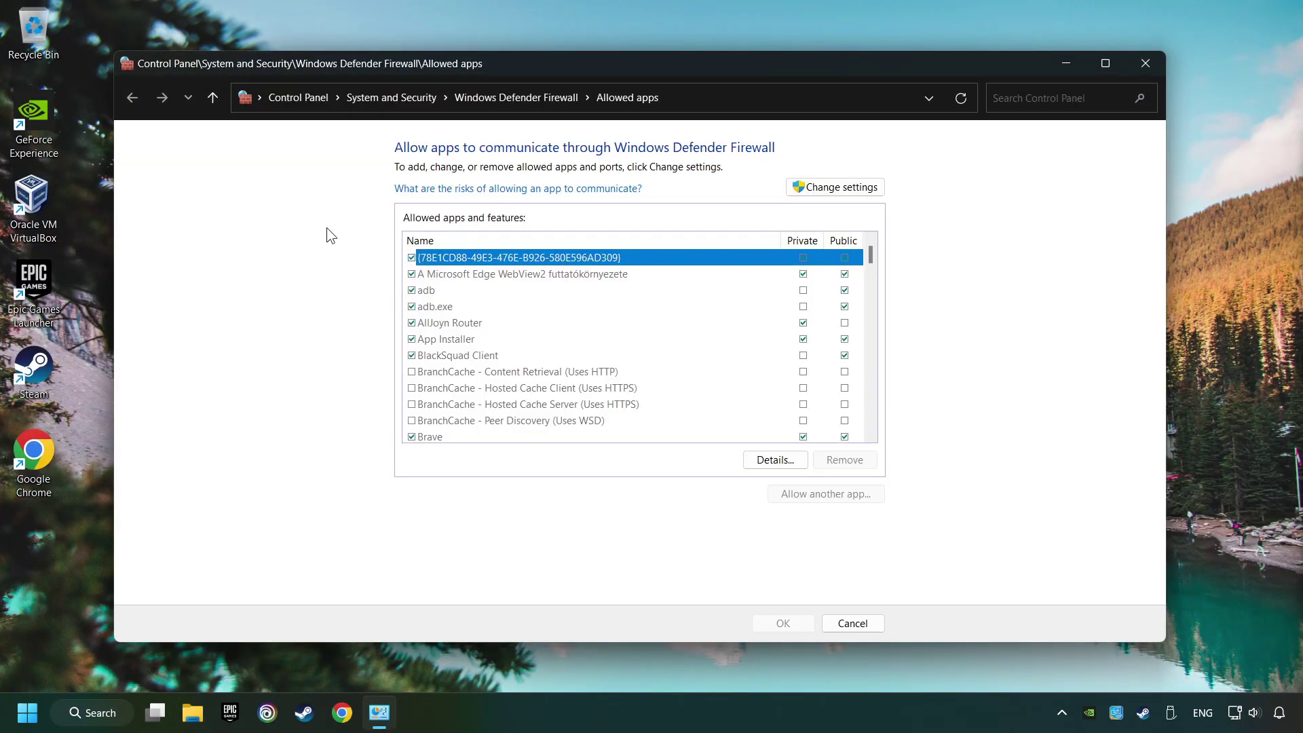
click(836, 191)
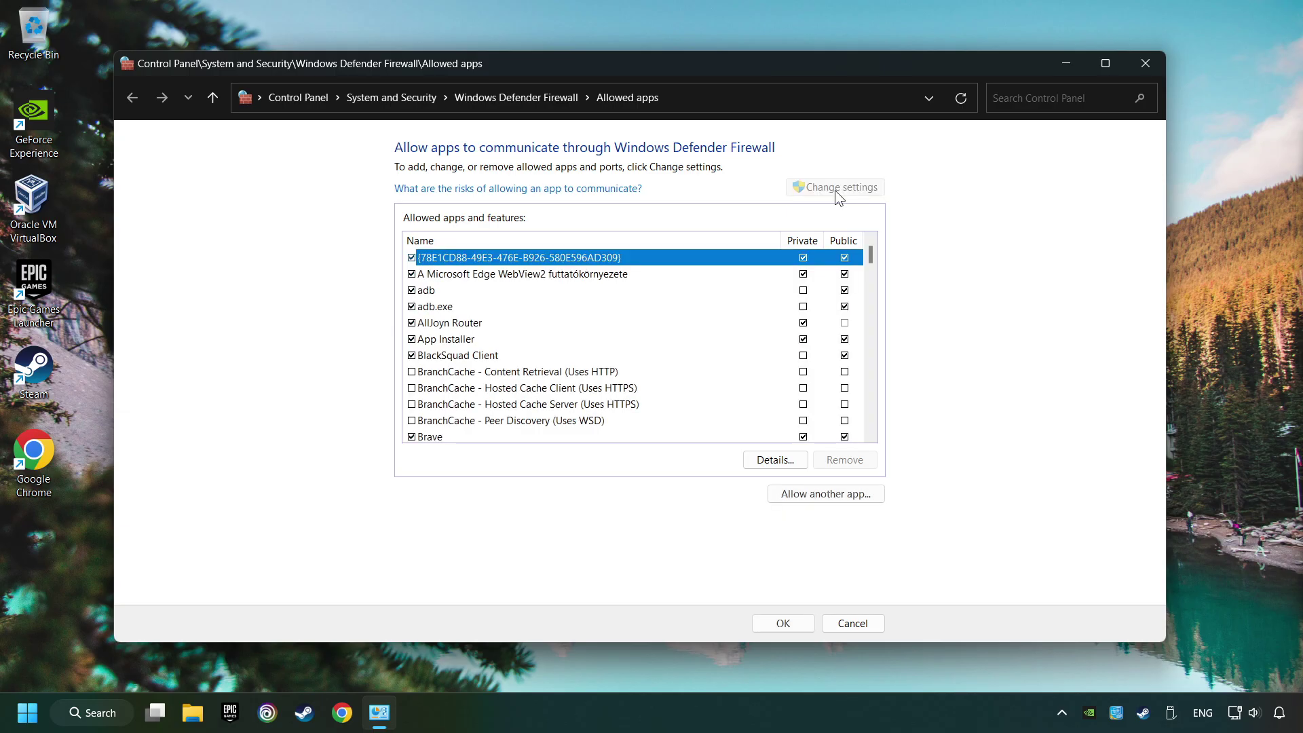
- Tick Public for GAME.exe and save the firewall change with OK
scroll(616, 323, down, 20)
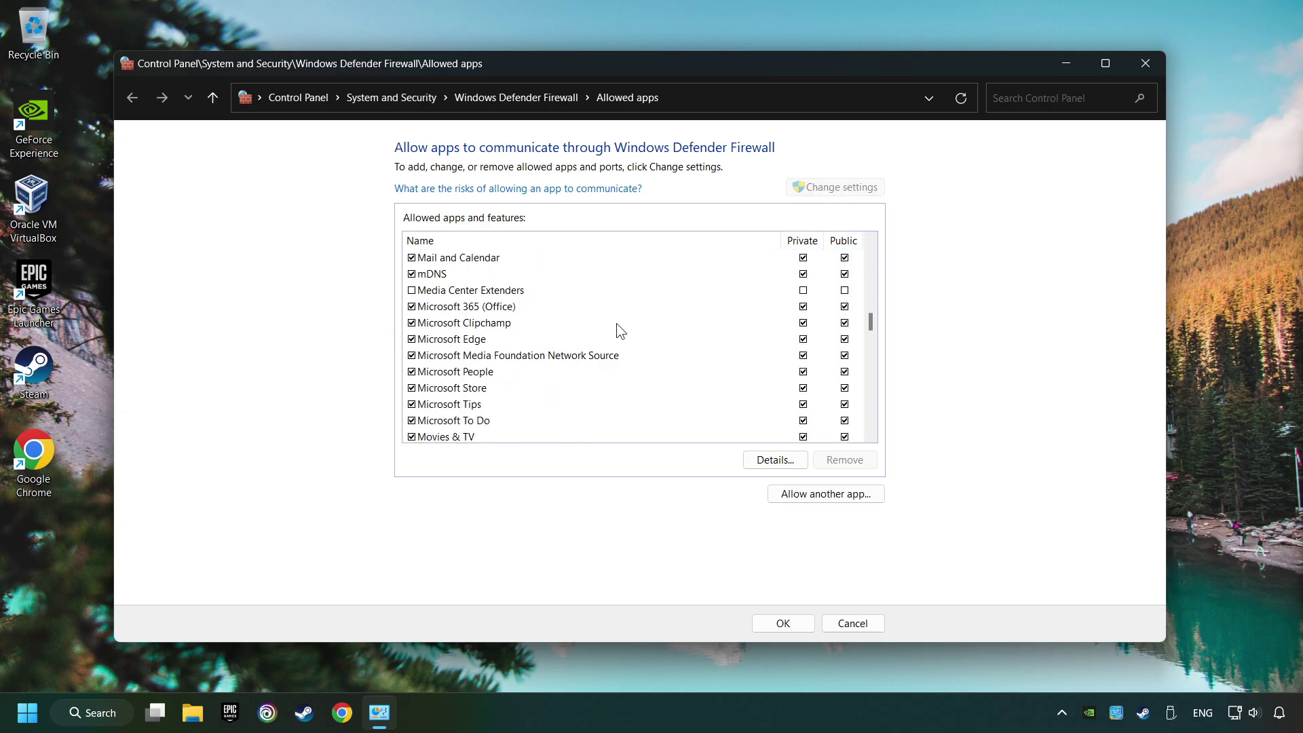
scroll(608, 332, up, 15)
scroll(608, 332, up, 15)
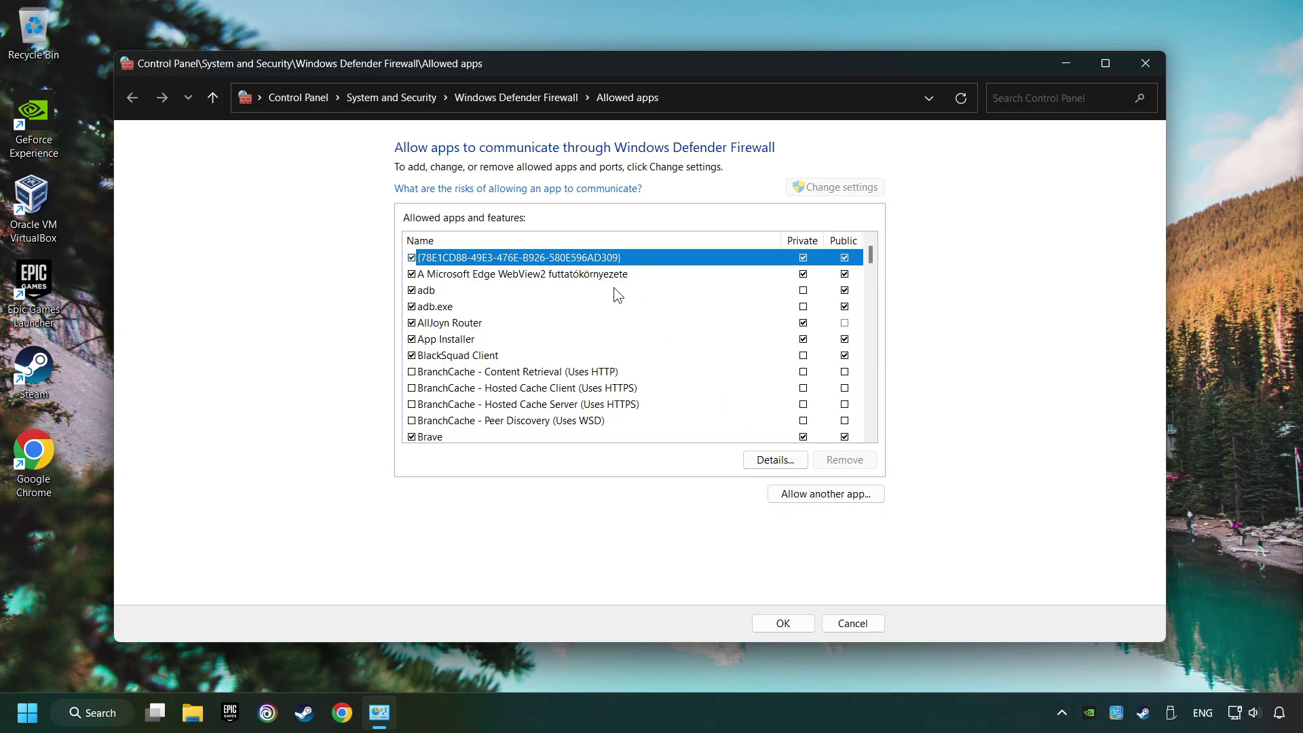
scroll(543, 271, down, 11)
click(542, 272)
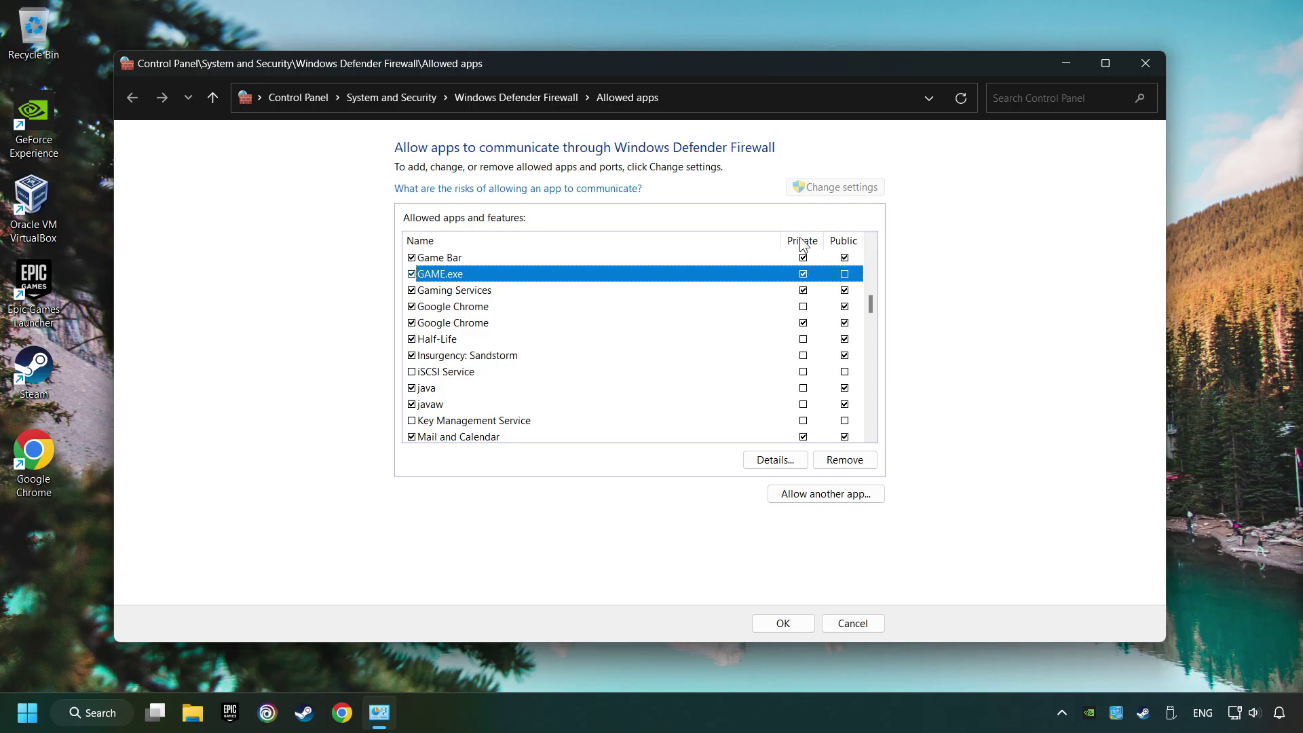
click(844, 275)
click(793, 623)
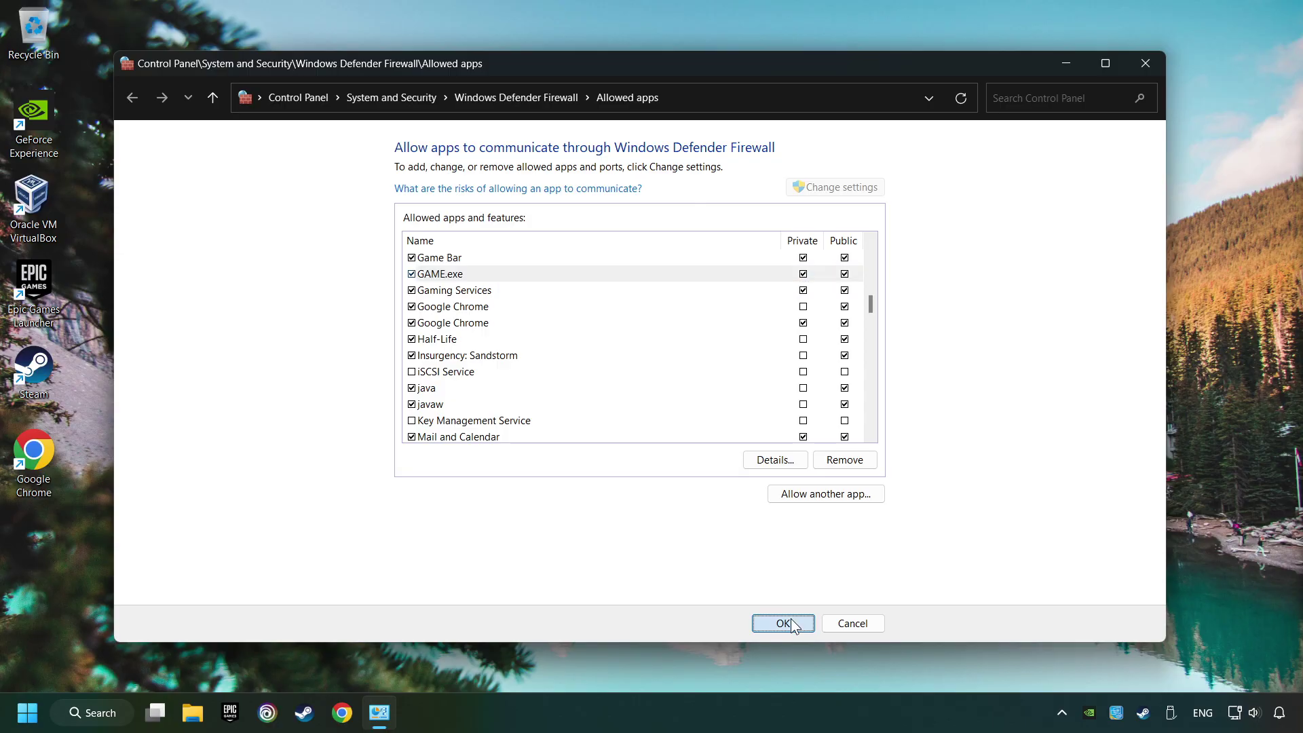
- Open Command Prompt as administrator and run sfc /scannow
click(114, 722)
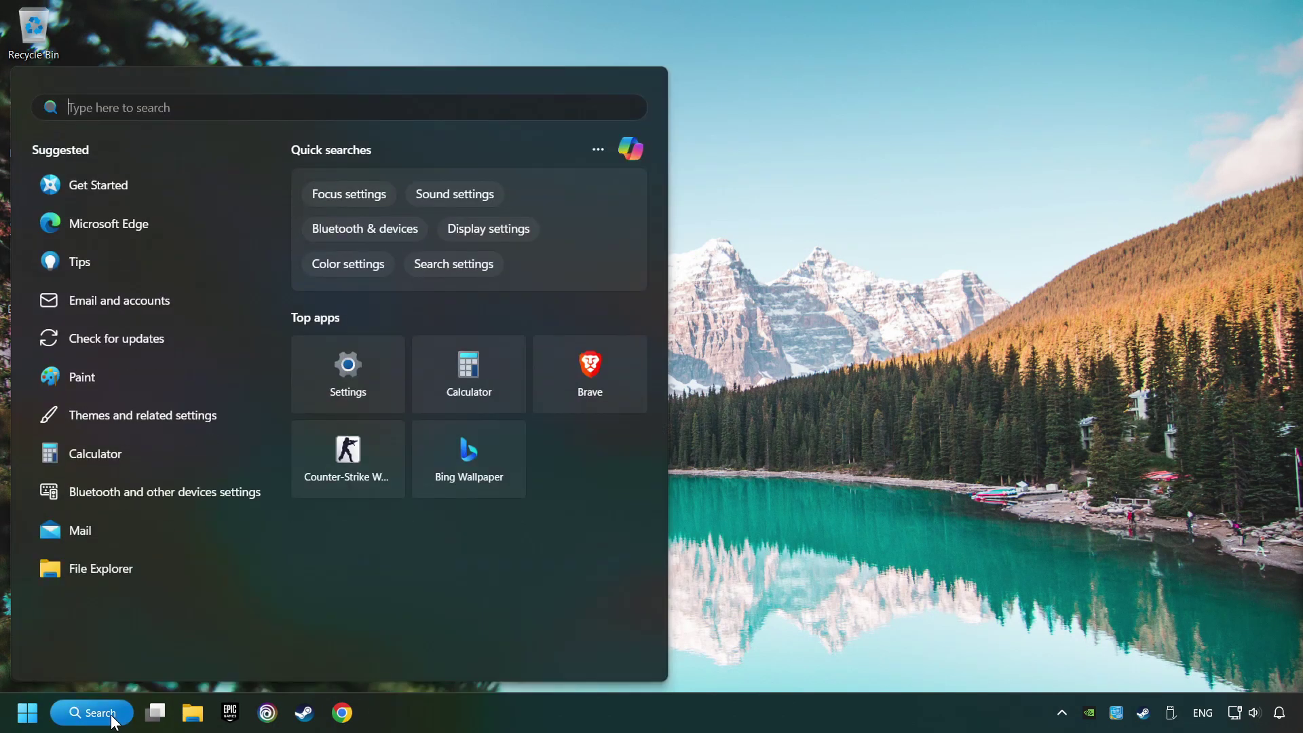
text(cmd)
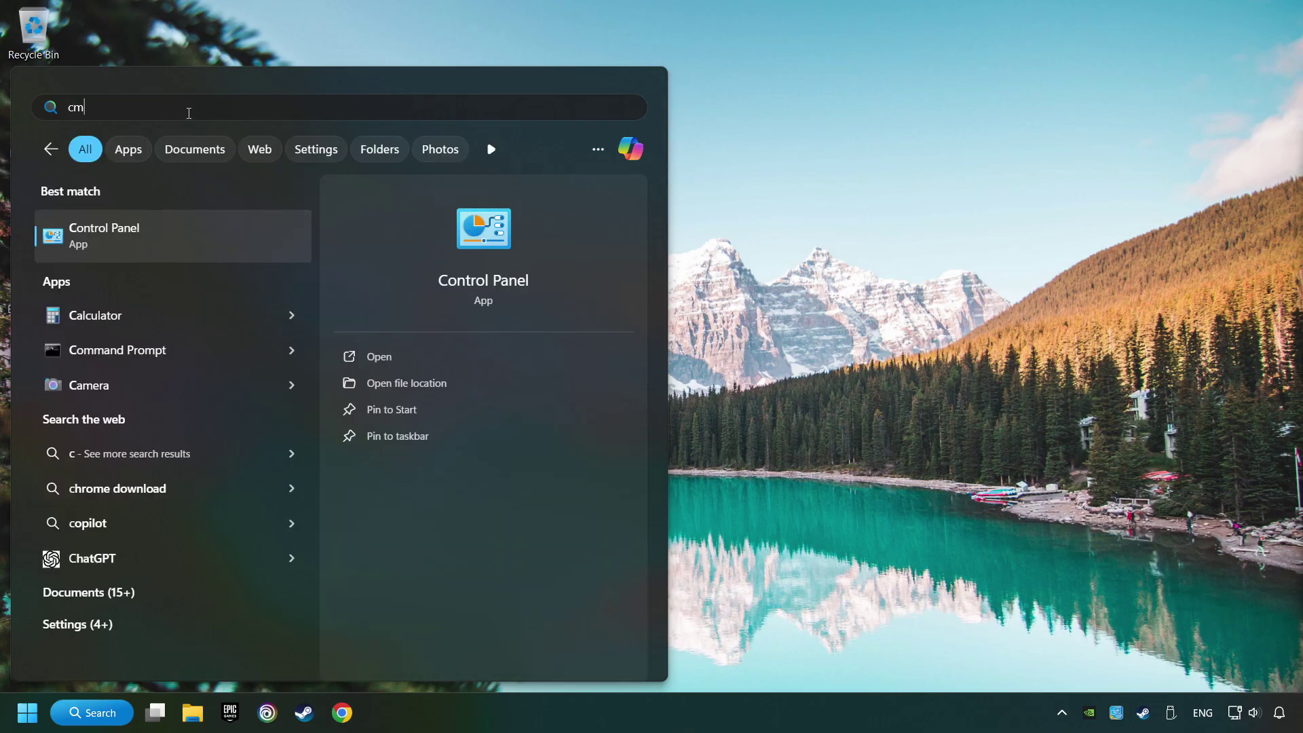
right_click(253, 238)
click(313, 259)
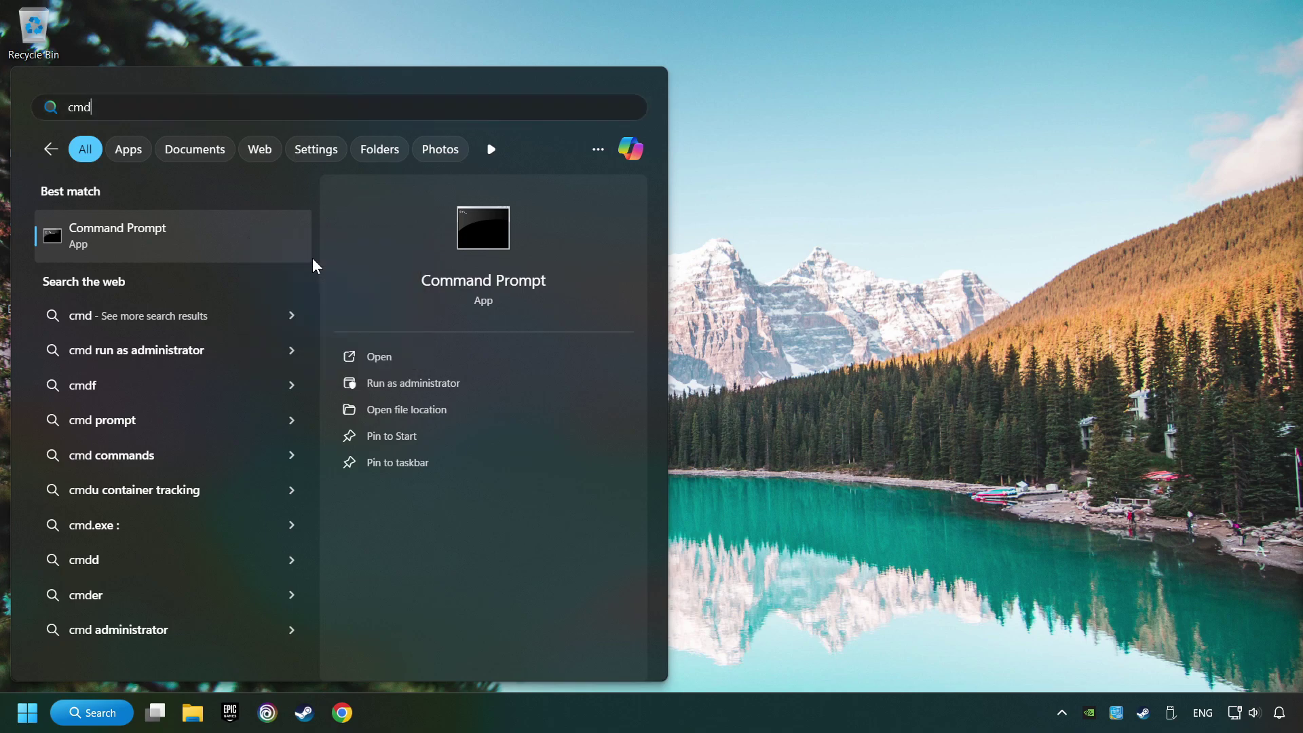
drag(352, 132, 485, 152)
text(sfc)
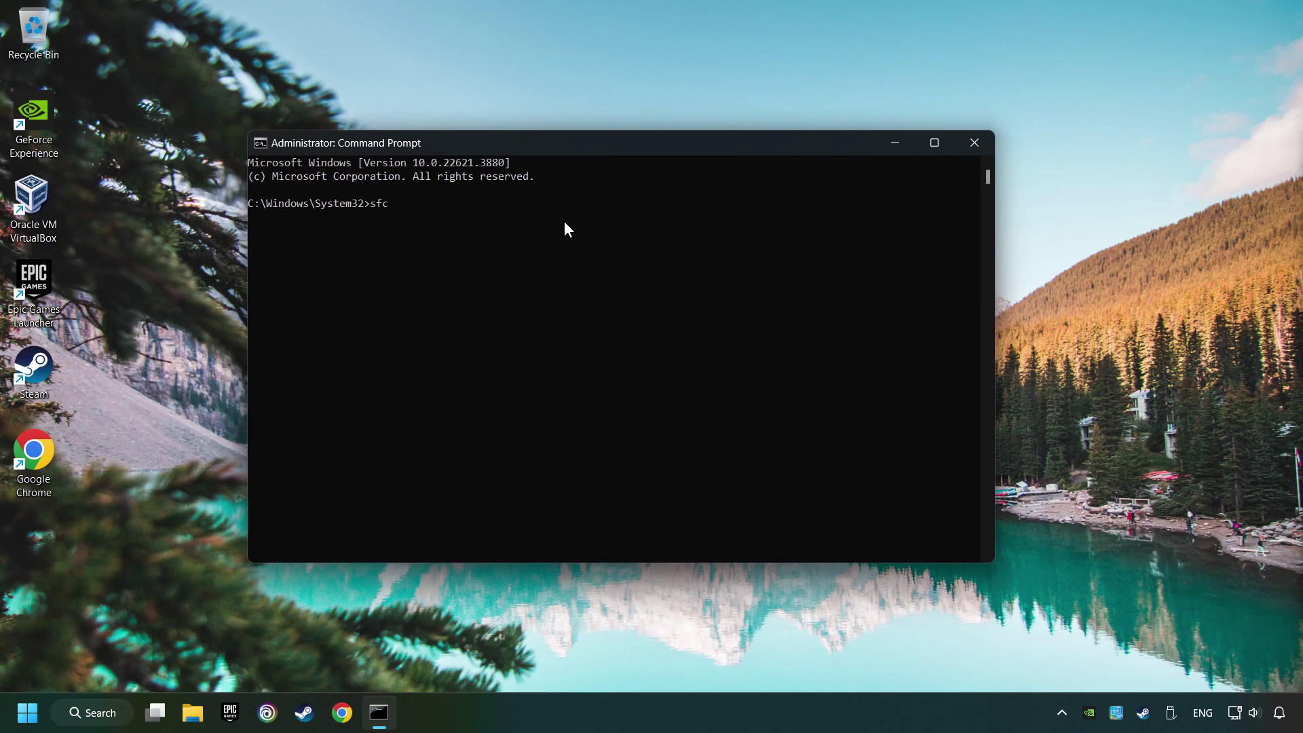
text( /scannow)
key(Return)
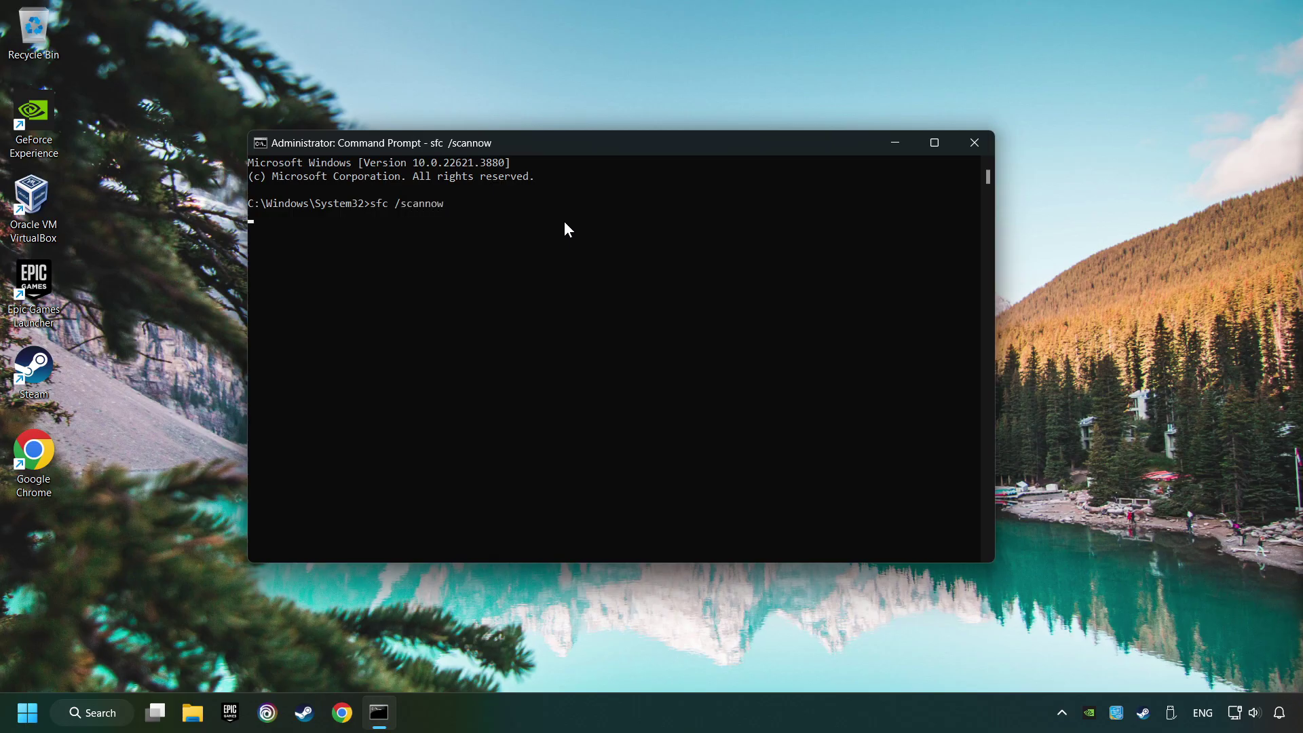